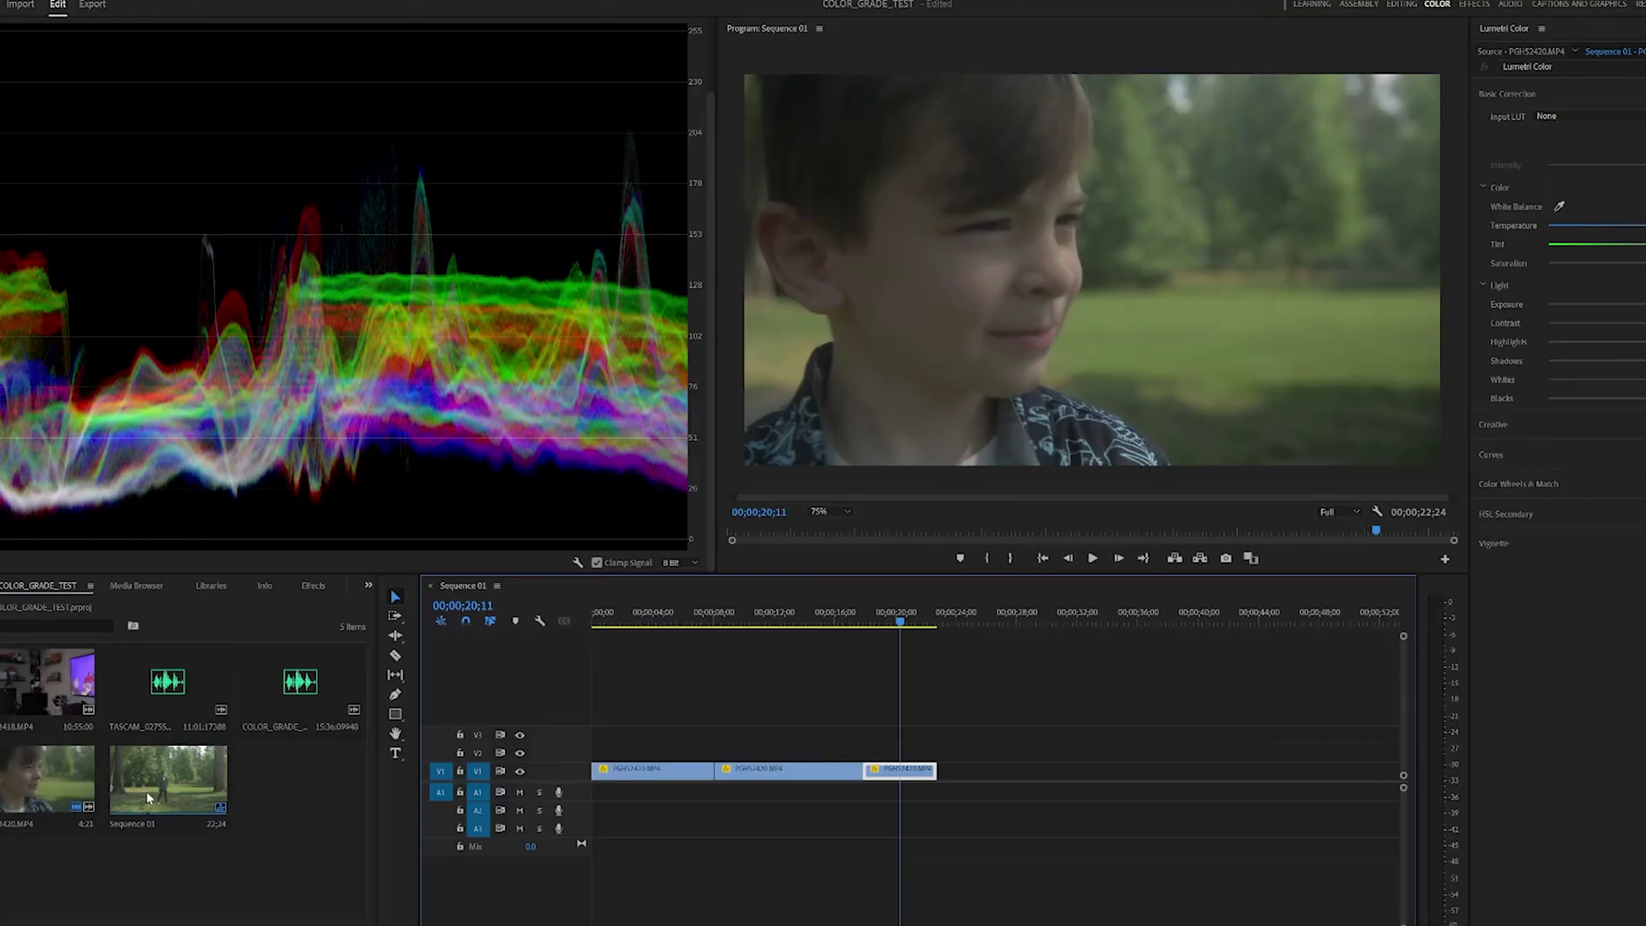
- Select Sequence 01 in the Project panel
left_click(144, 791)
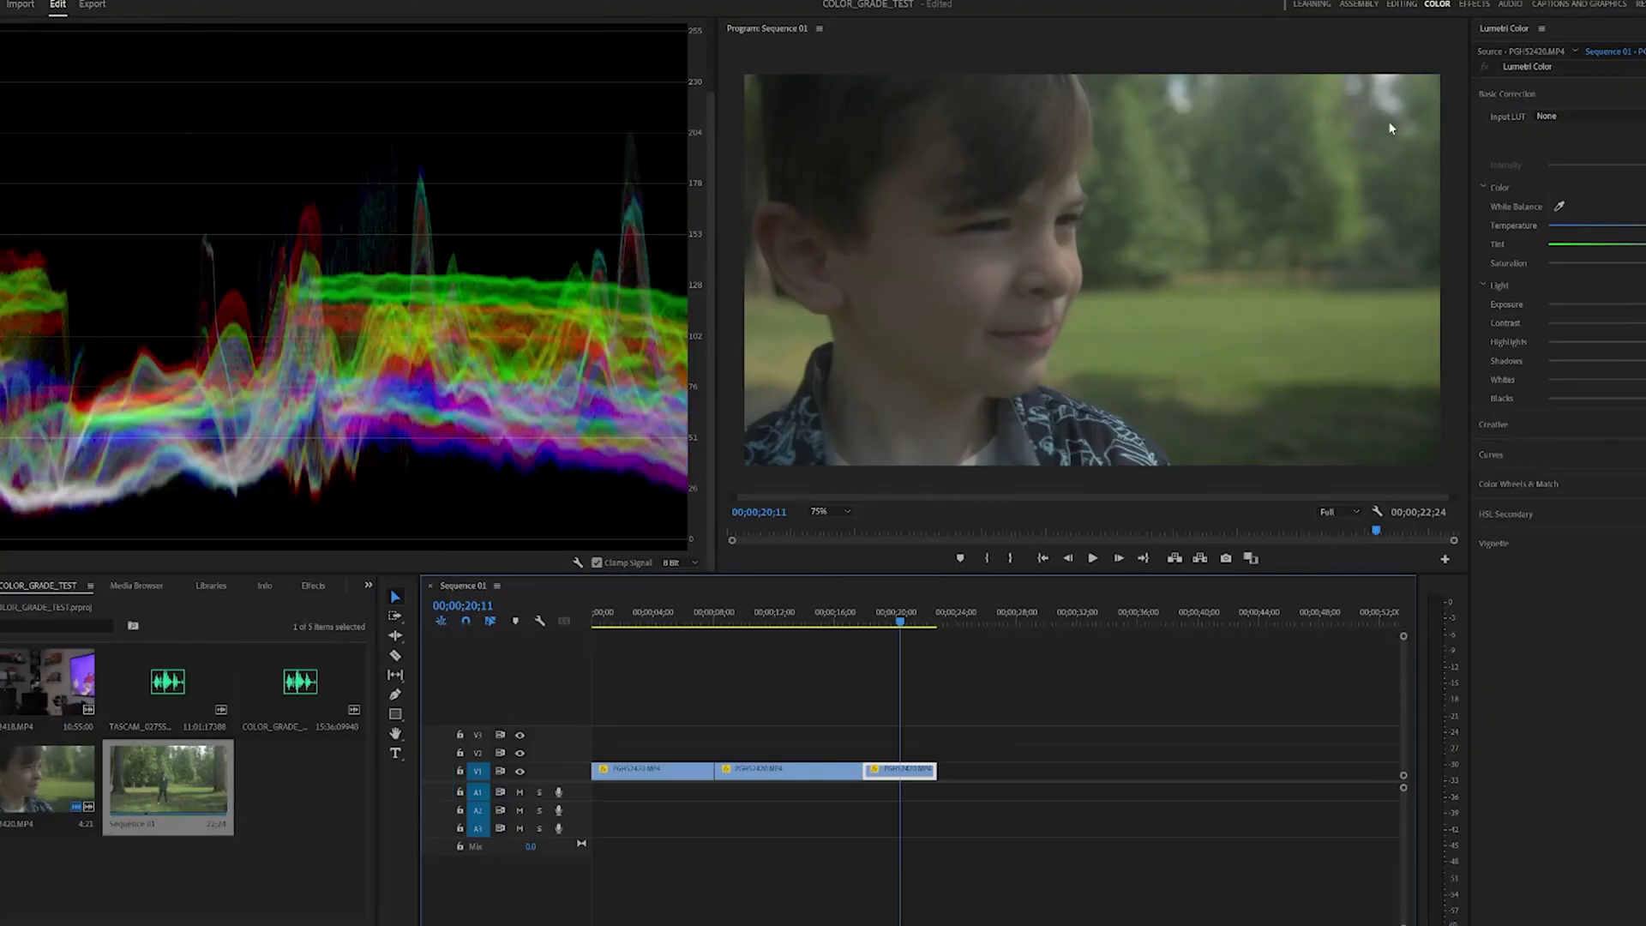
- In the Editing workspace, trim the source close-up with an Out point and overwrite it onto Sequence 01's end
left_click(1404, 5)
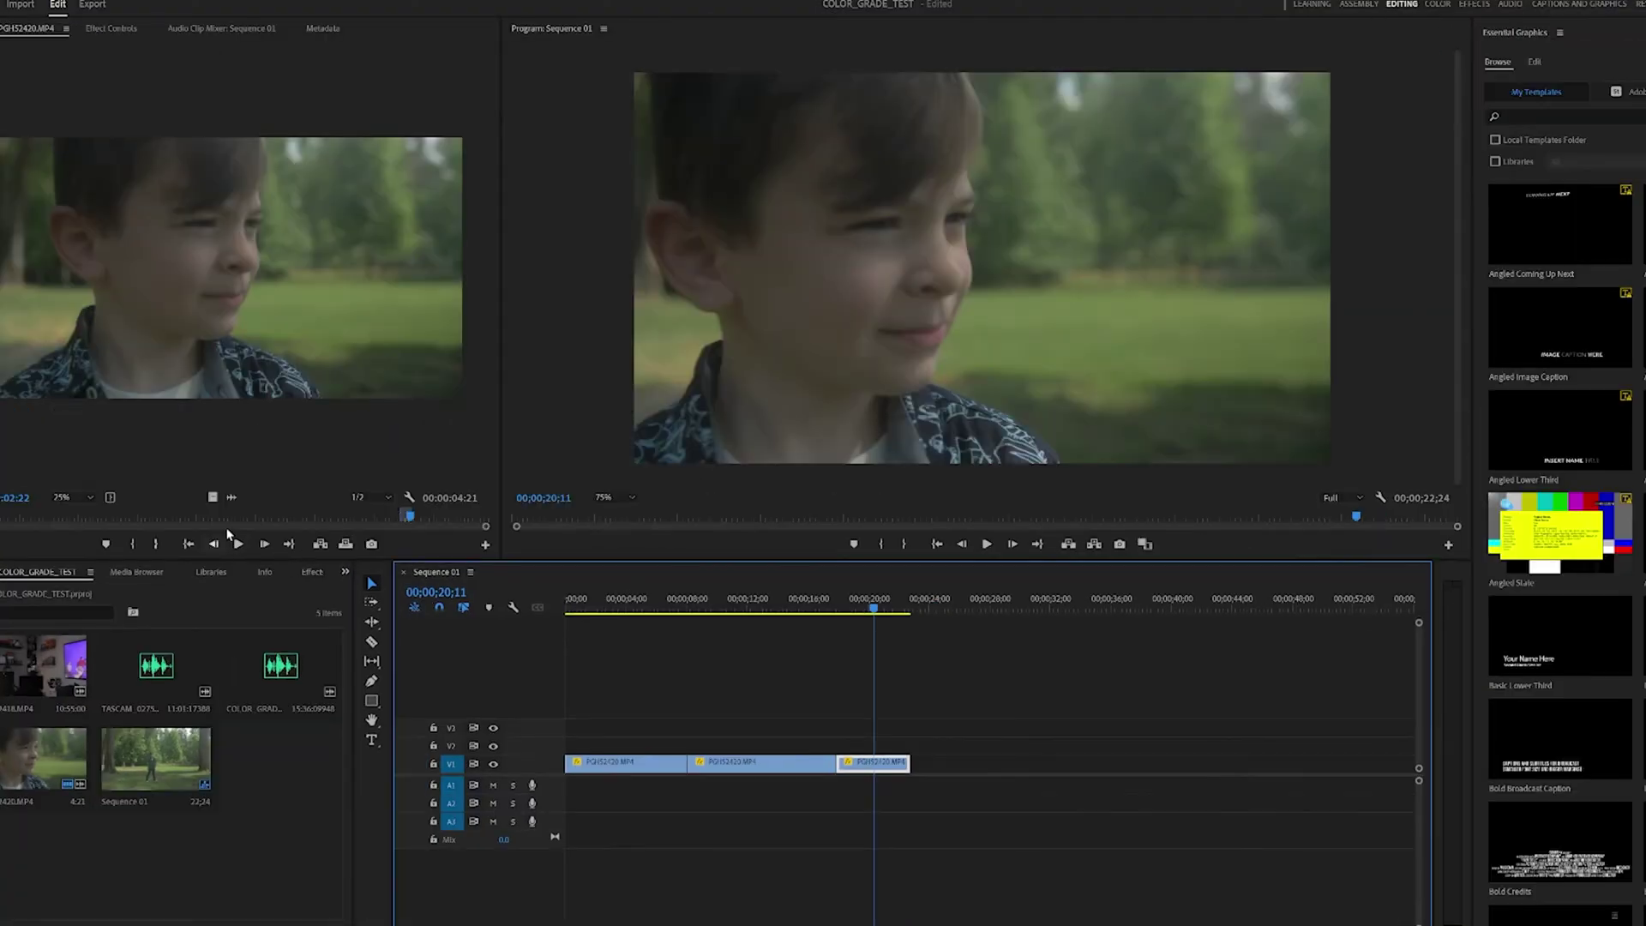
left_click_drag(409, 519, 431, 523)
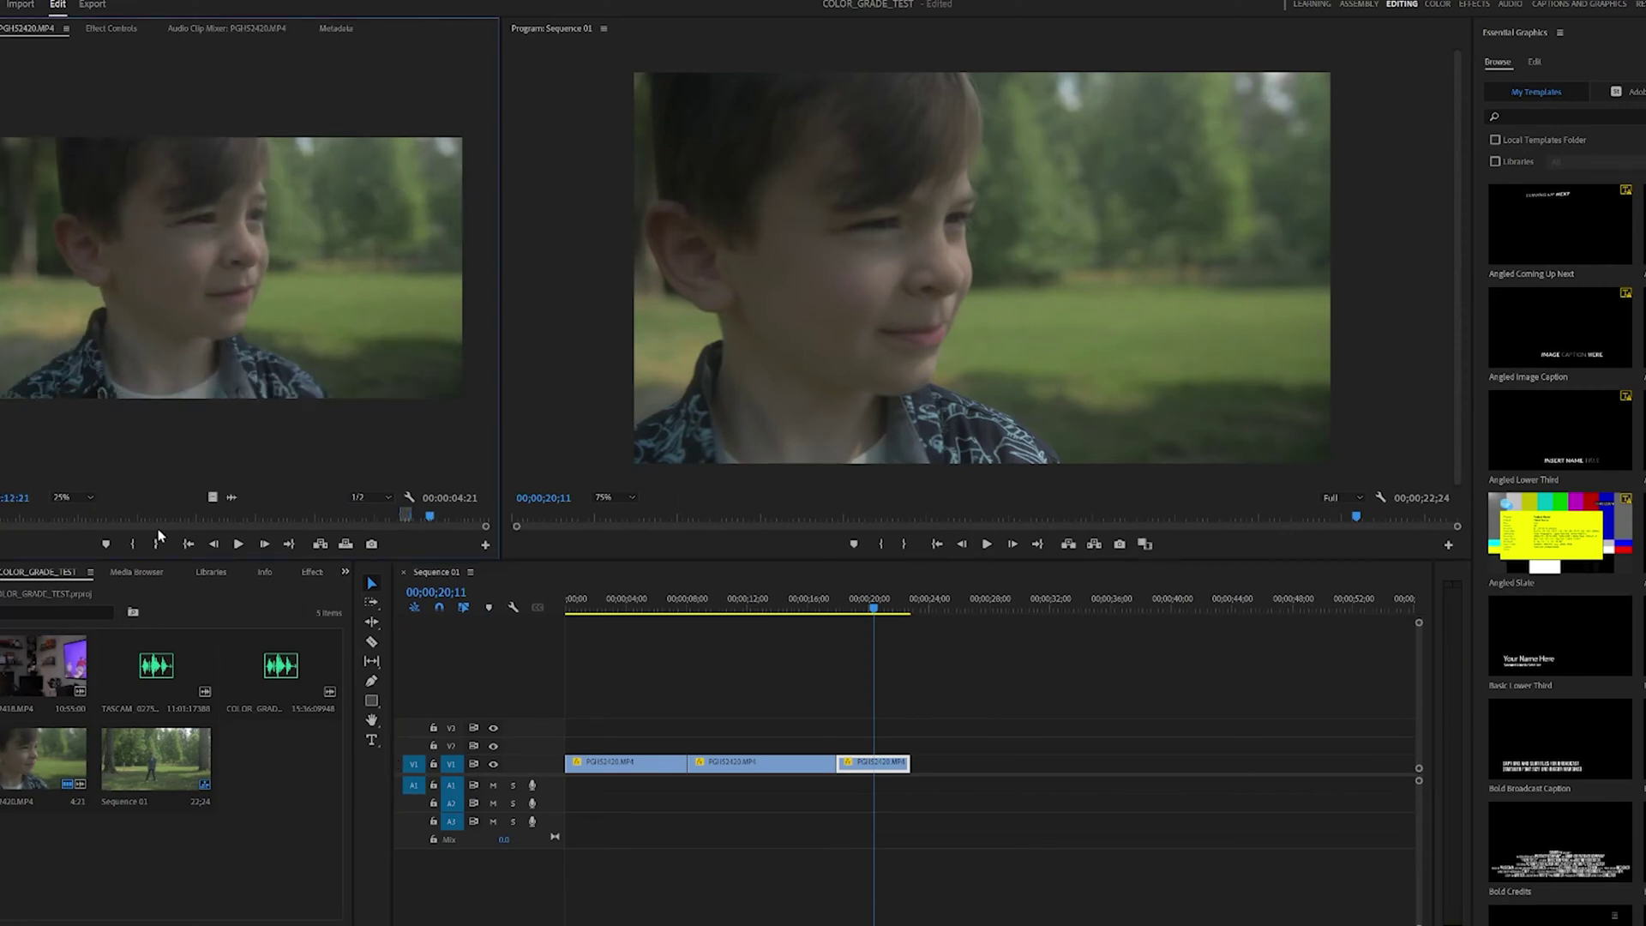
left_click(238, 543)
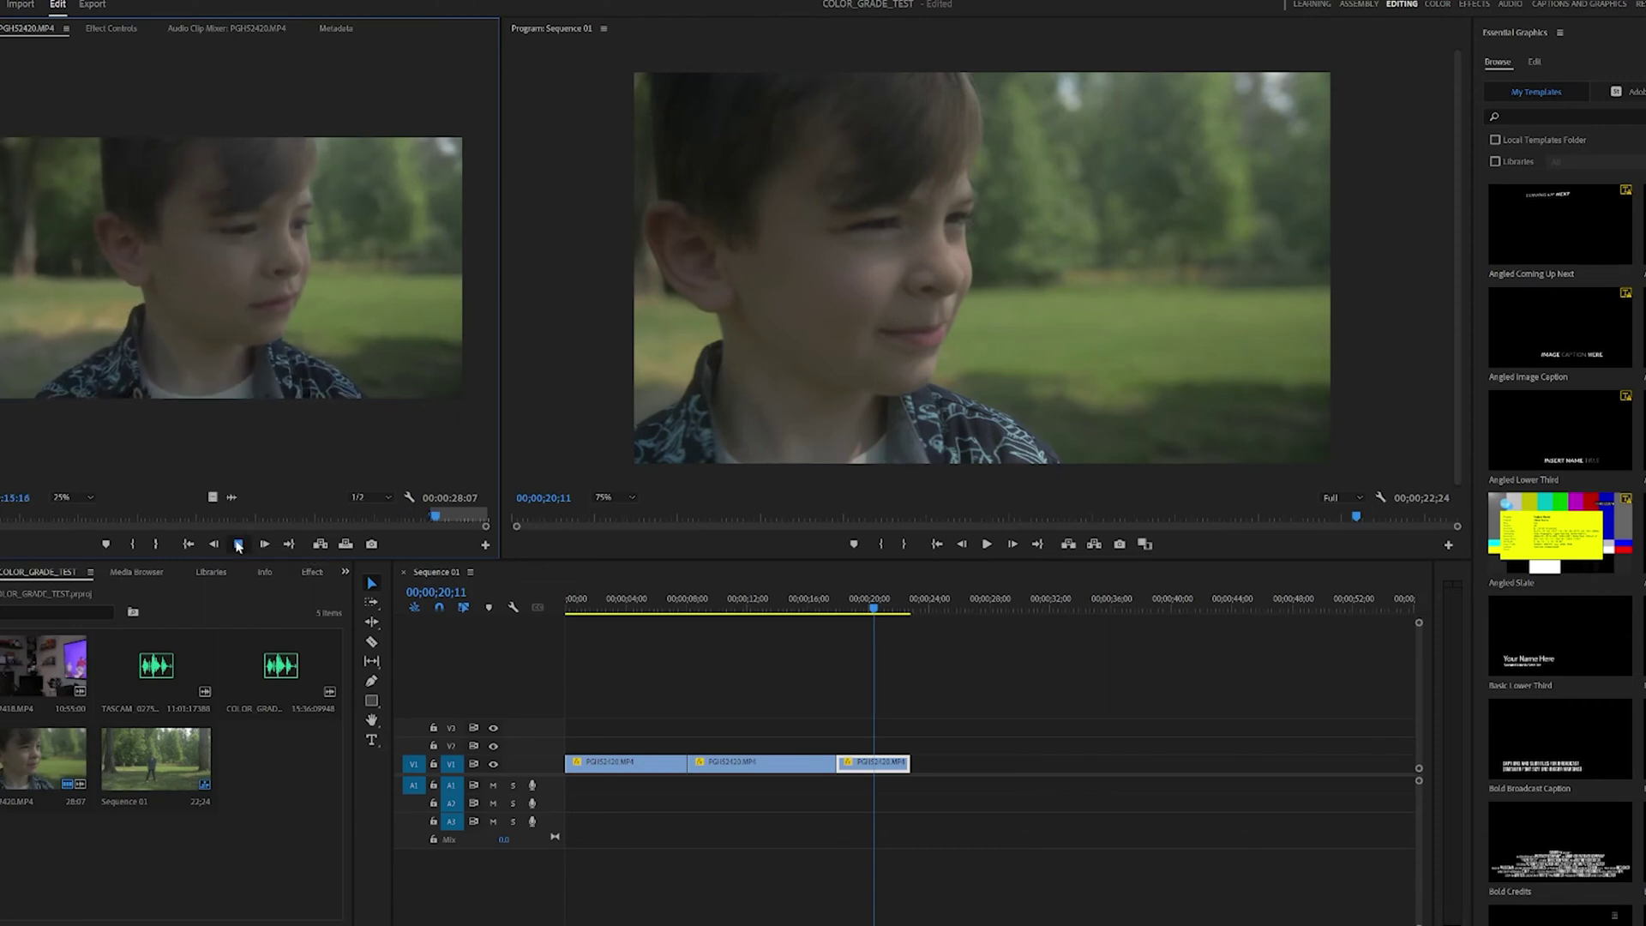
left_click(238, 543)
left_click(155, 543)
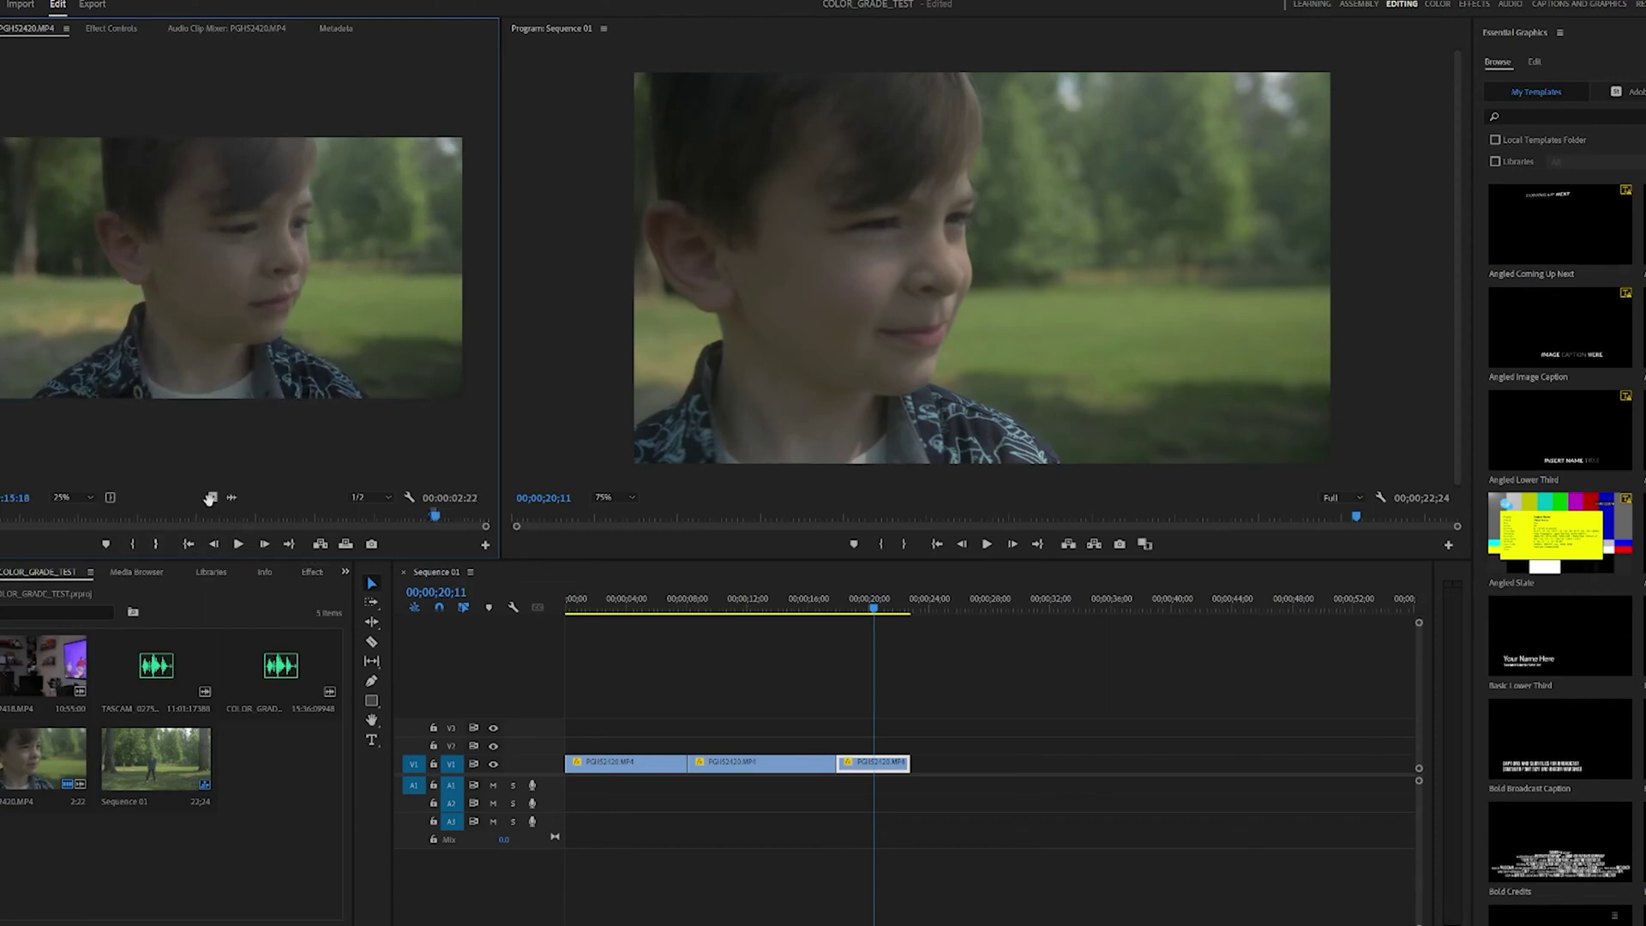
key("period")
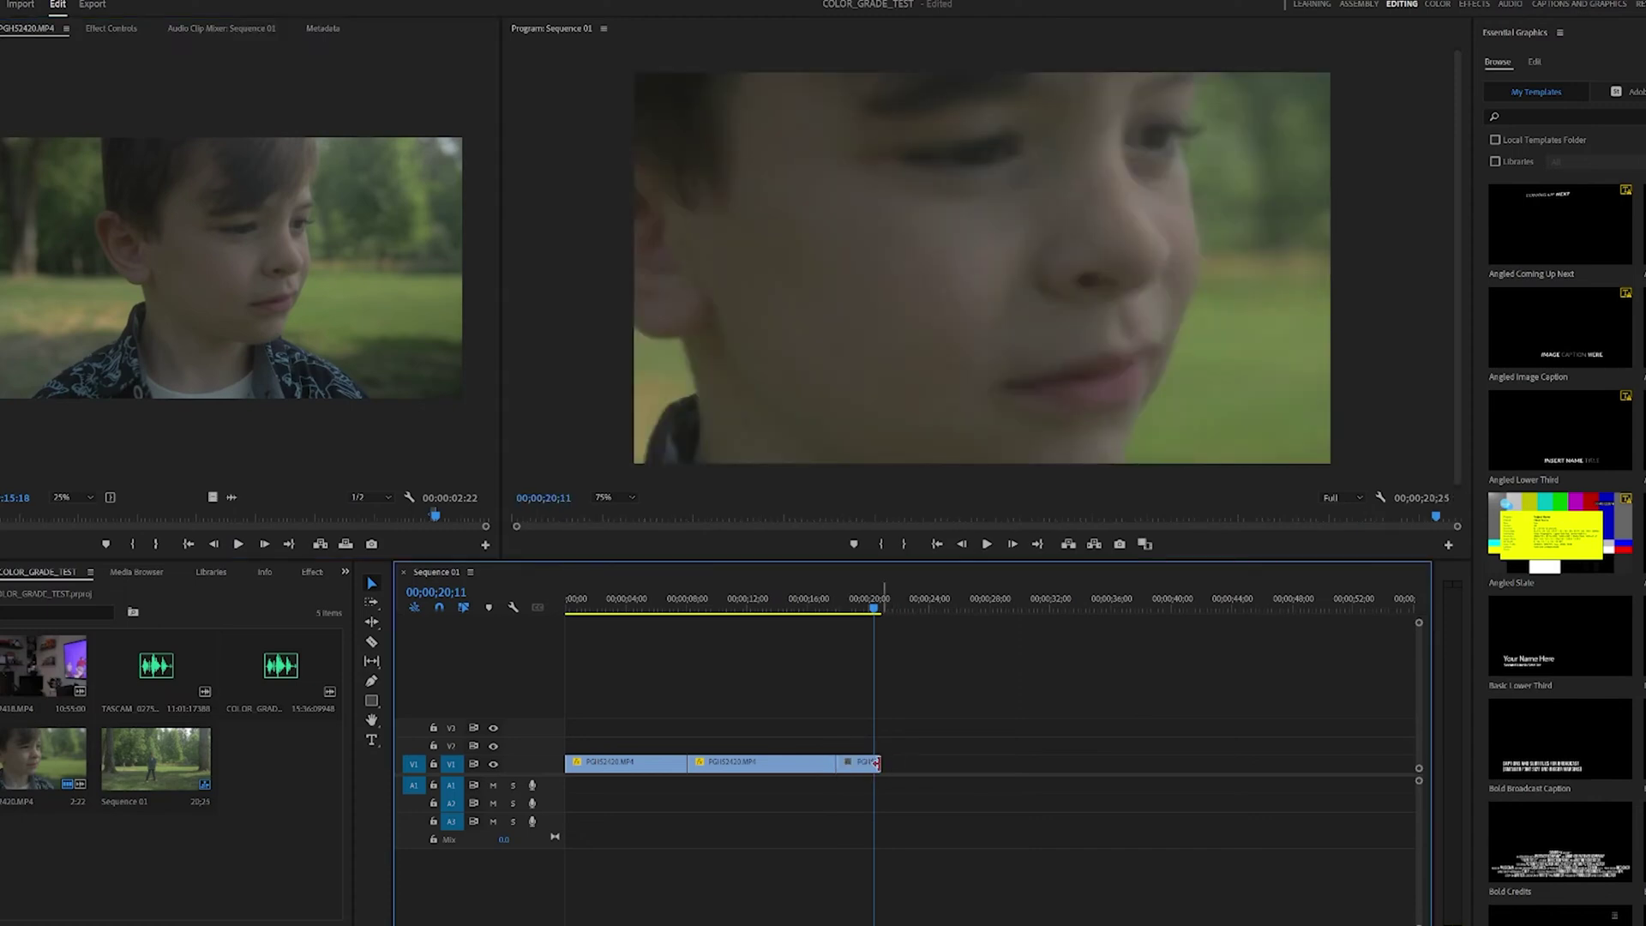
- Scale the new close-up clip with Set to Frame Size
right_click(869, 770)
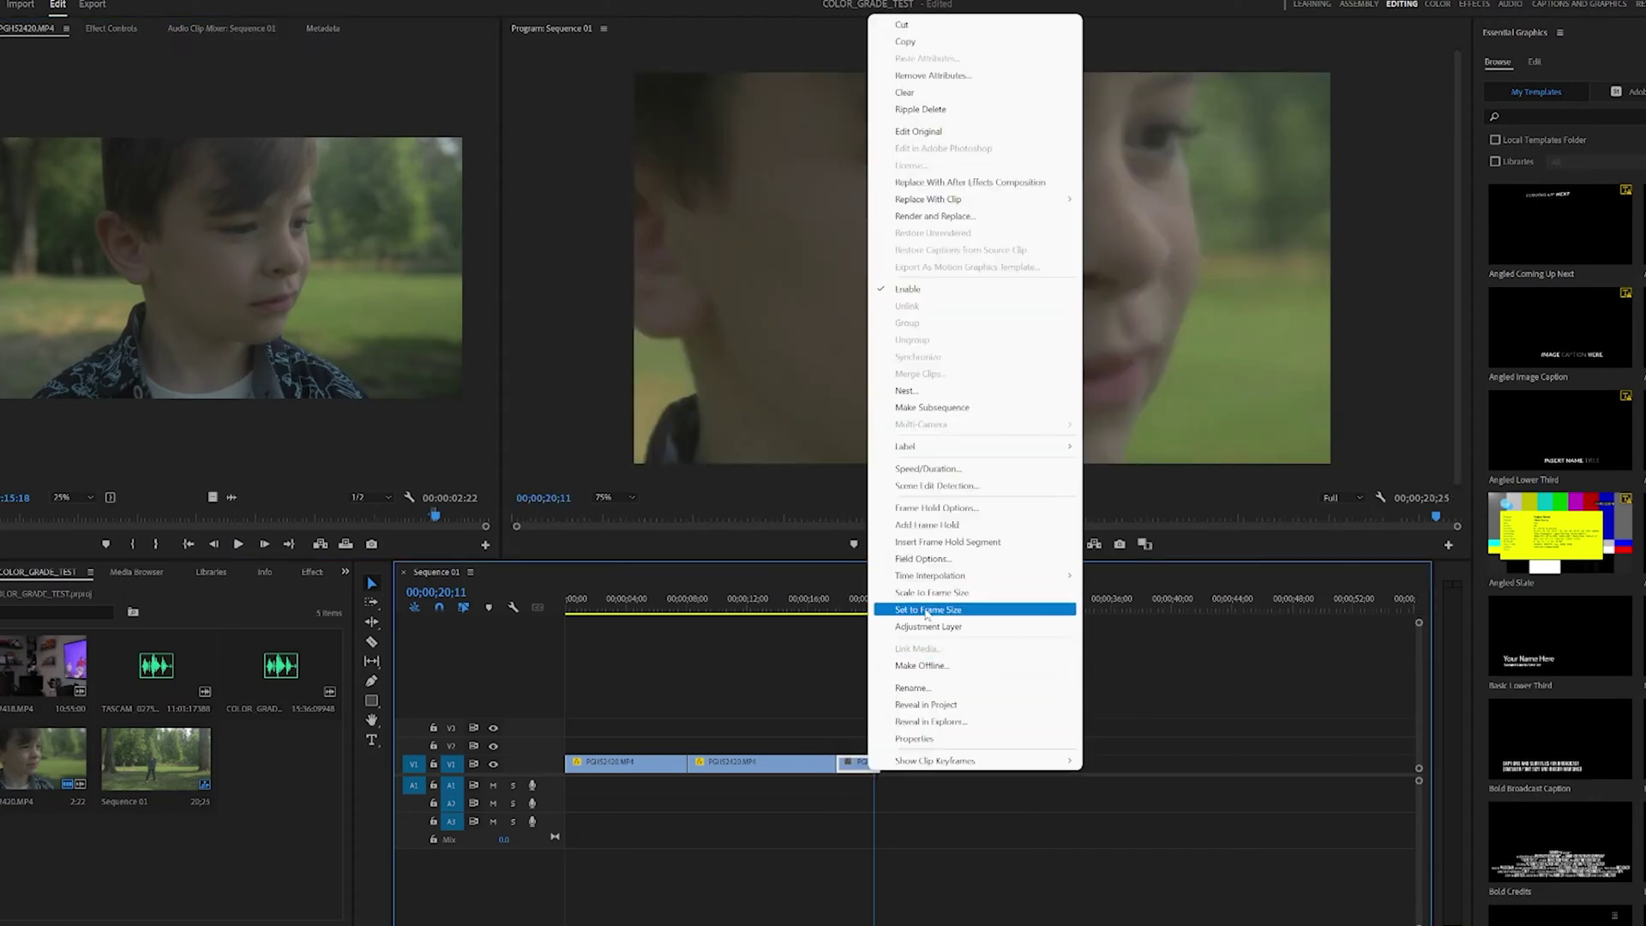
left_click(927, 614)
left_click(862, 610)
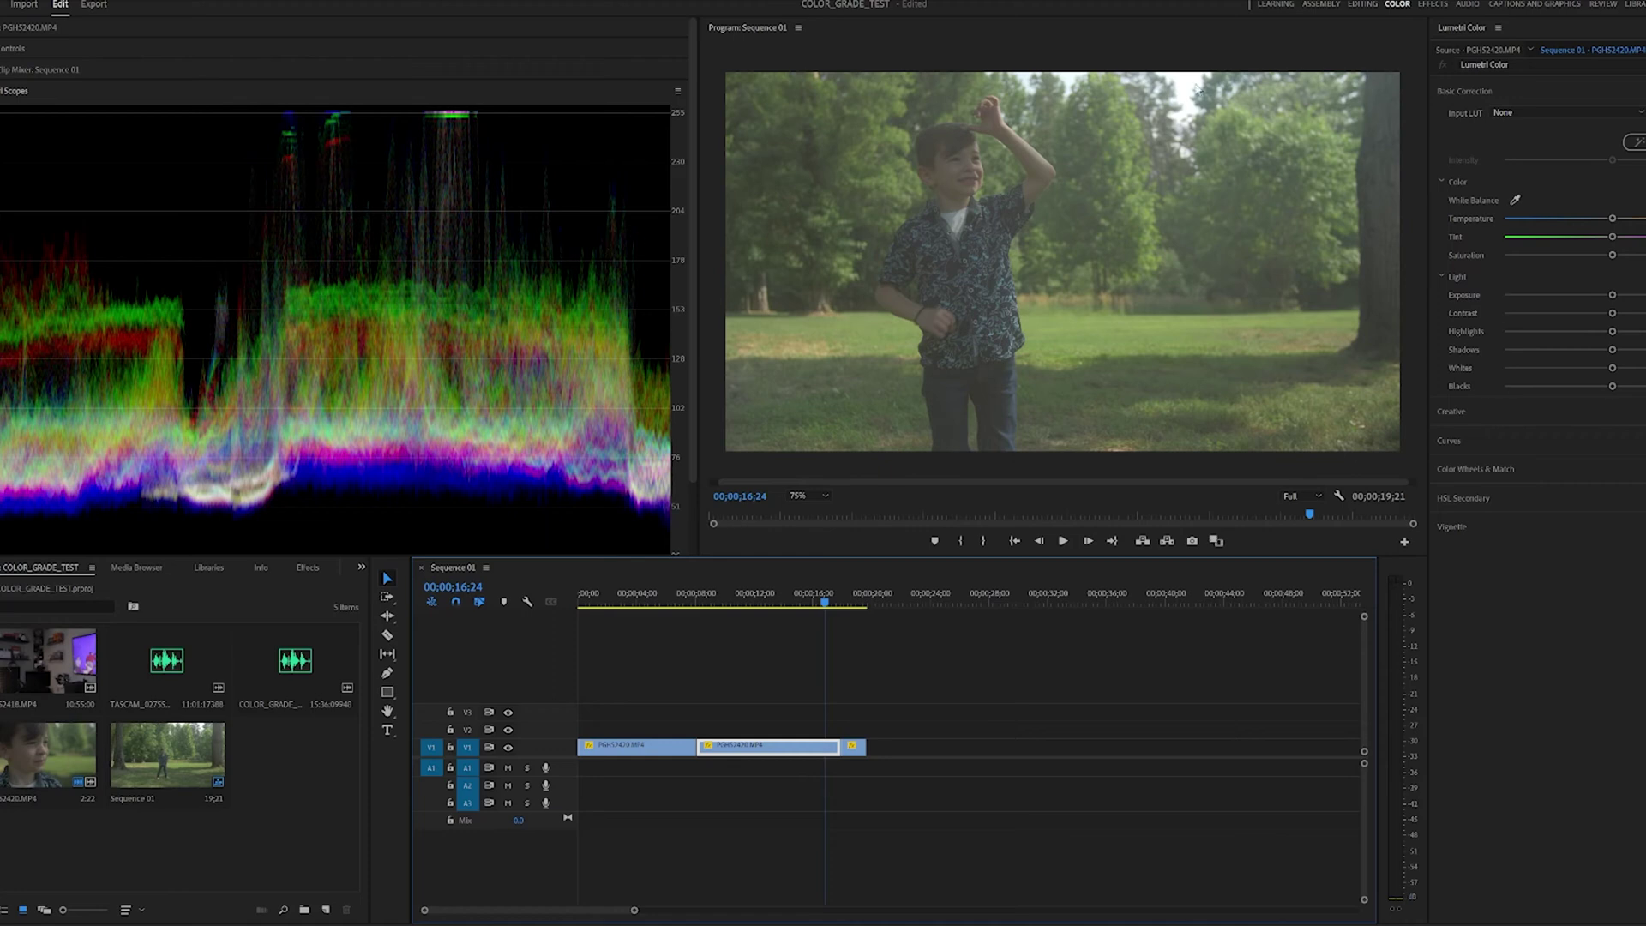
left_click(1166, 36)
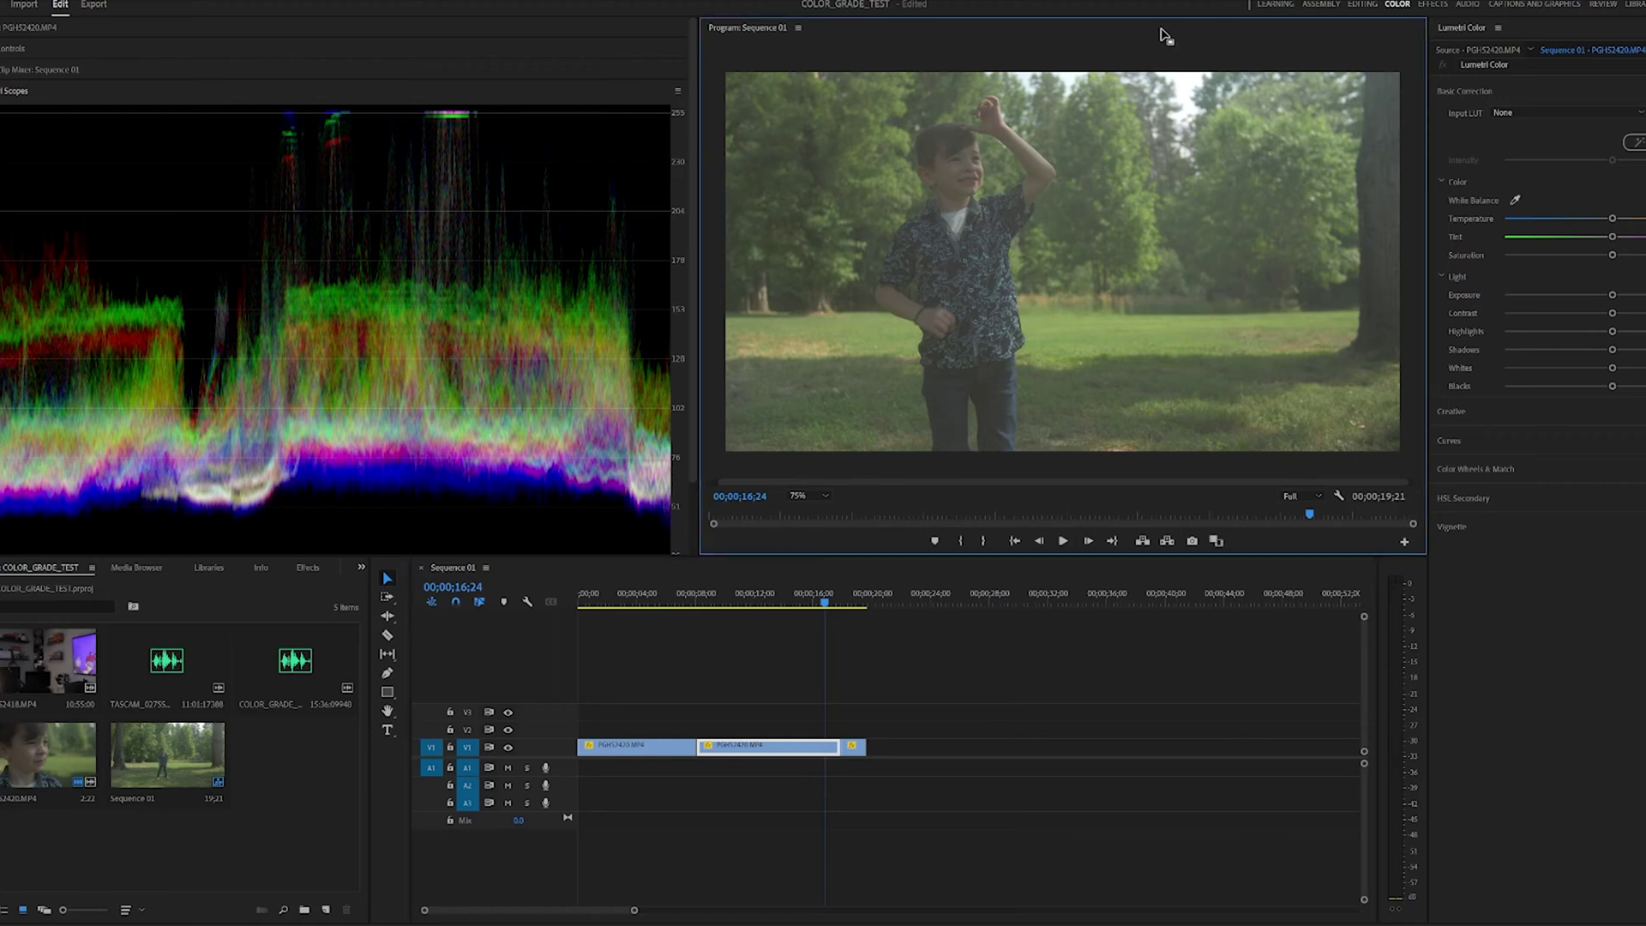
left_click(1541, 88)
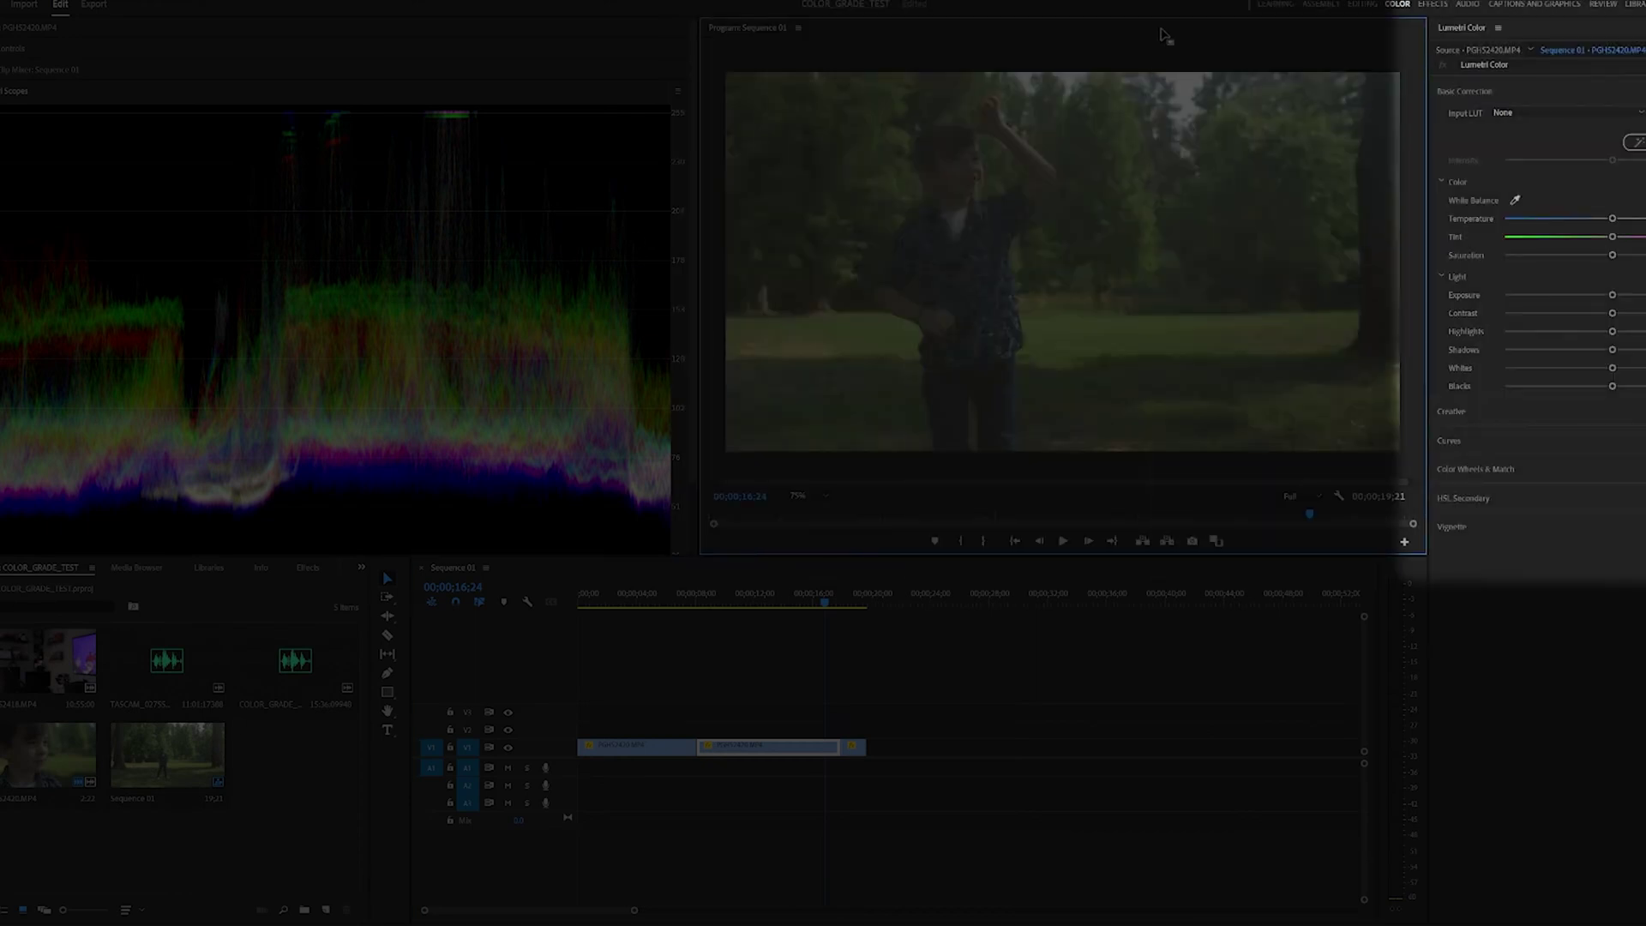
left_click(1539, 90)
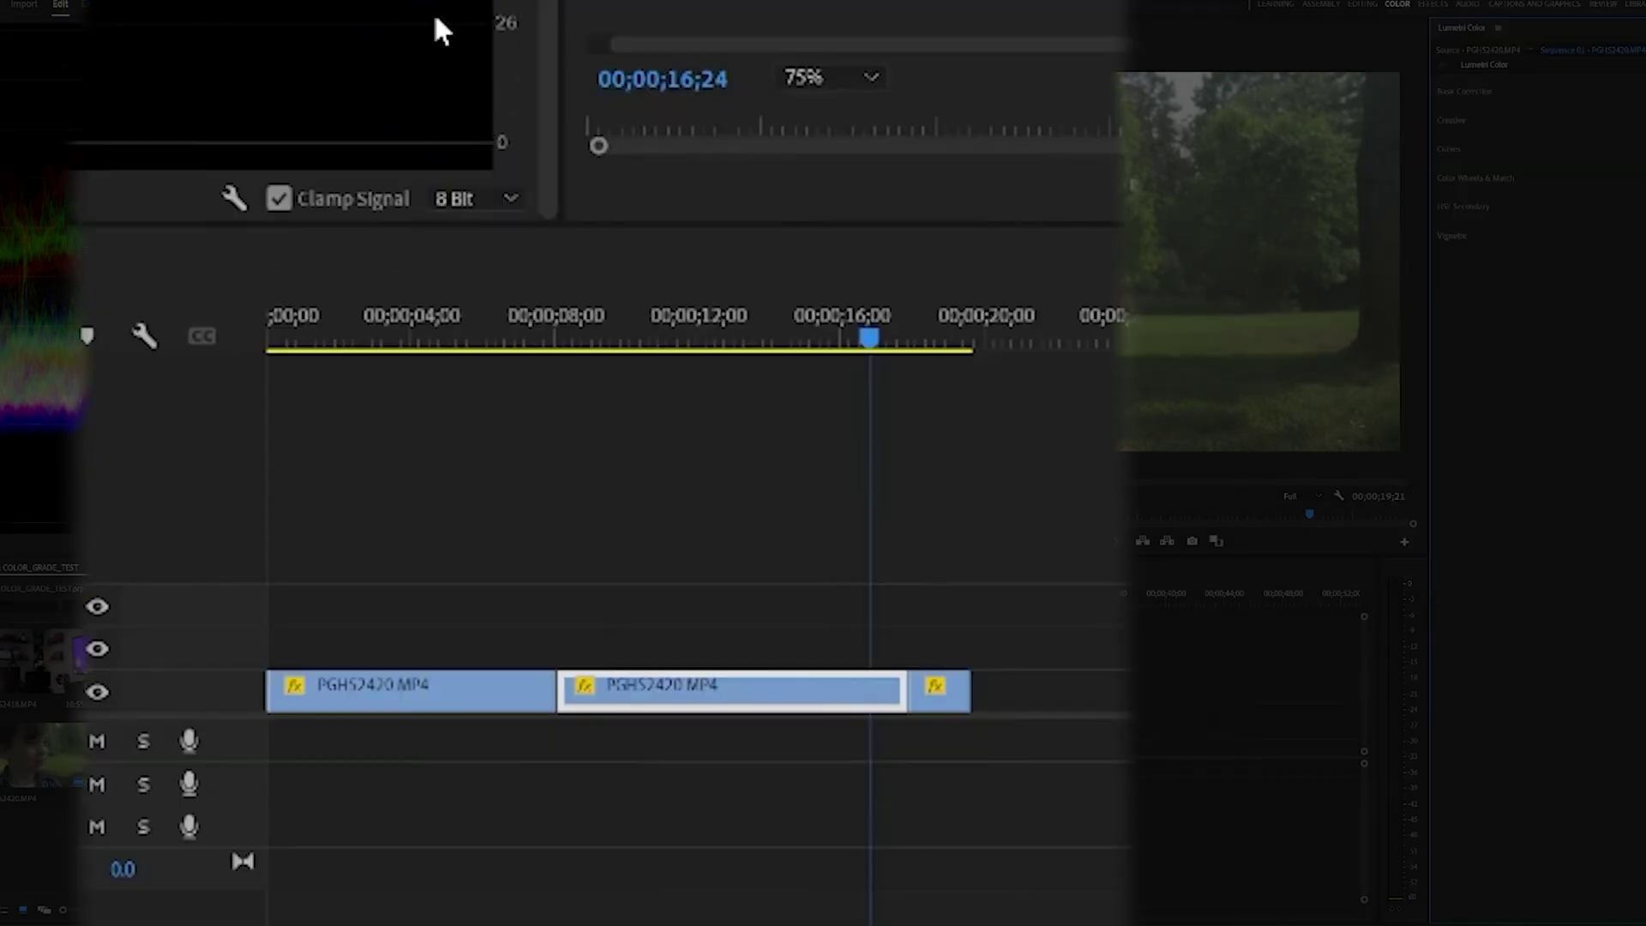
- Set the scopes to the Vectorscope YUV/Parade RGB/Waveform YC preset with a Luma waveform
left_click(237, 203)
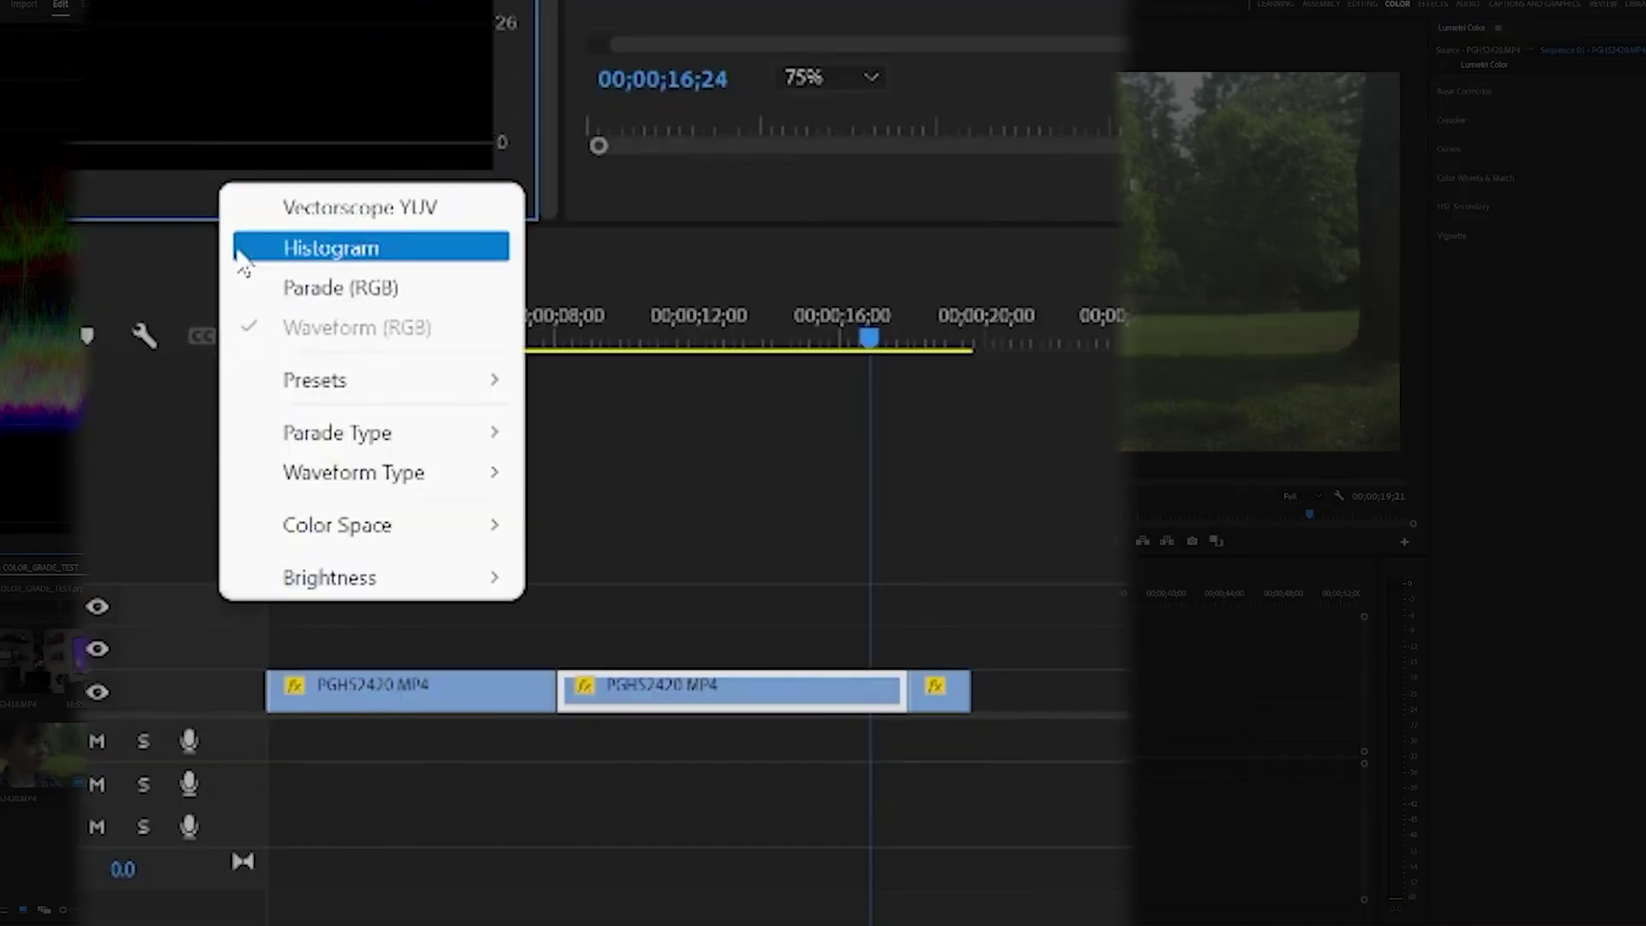
mouse_move(315, 379)
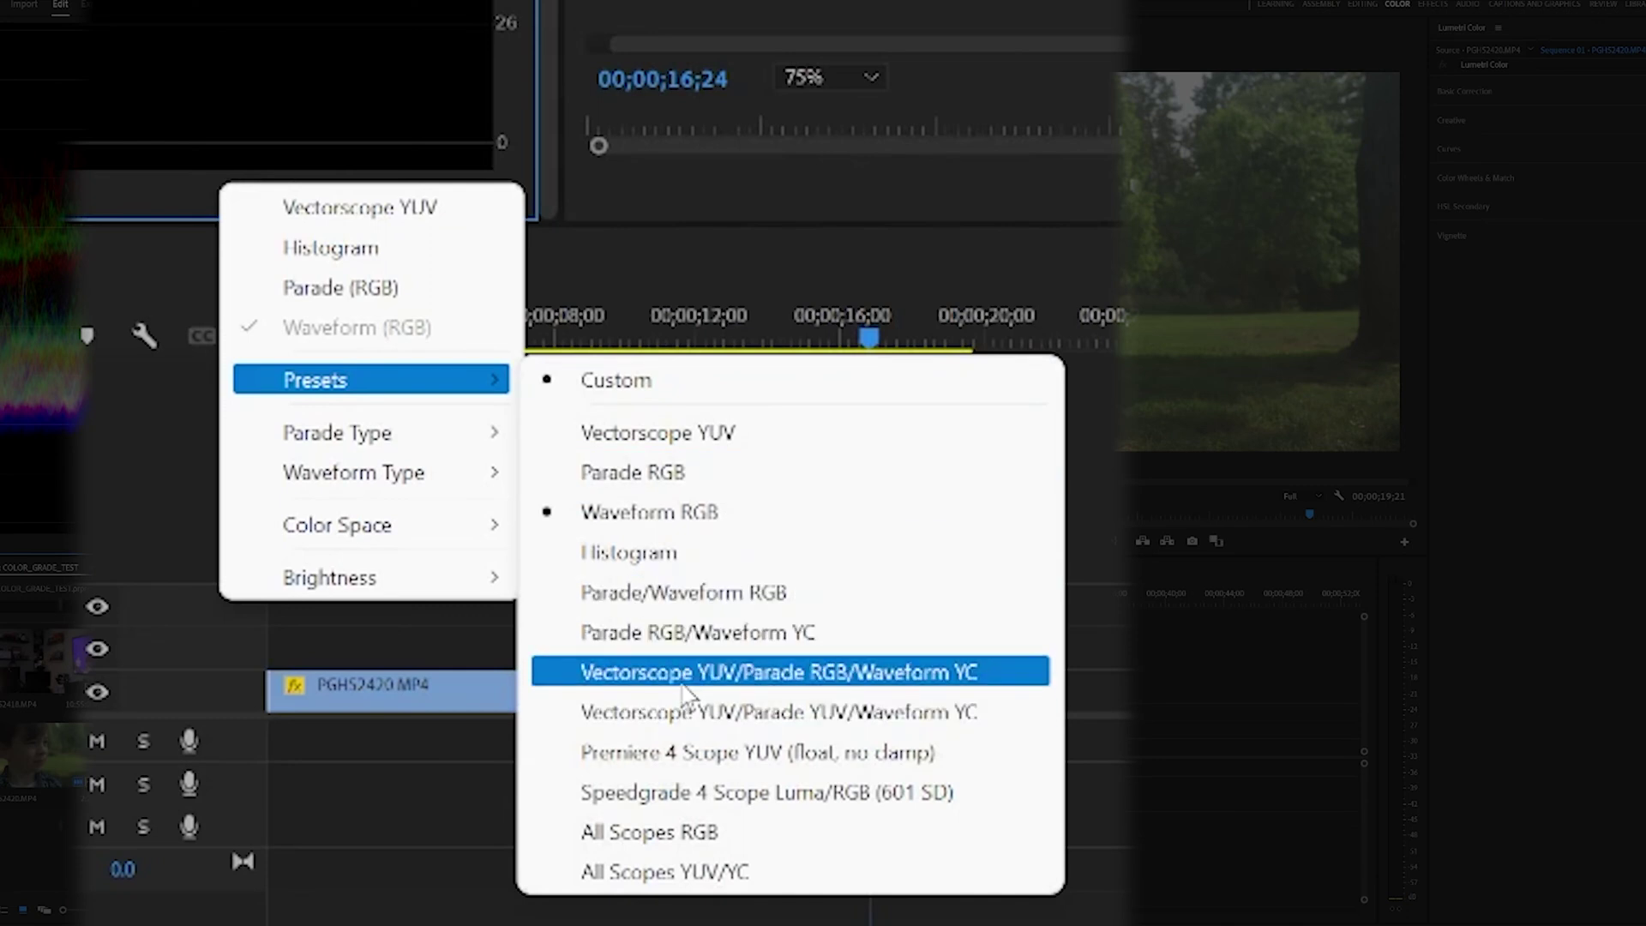
left_click(683, 677)
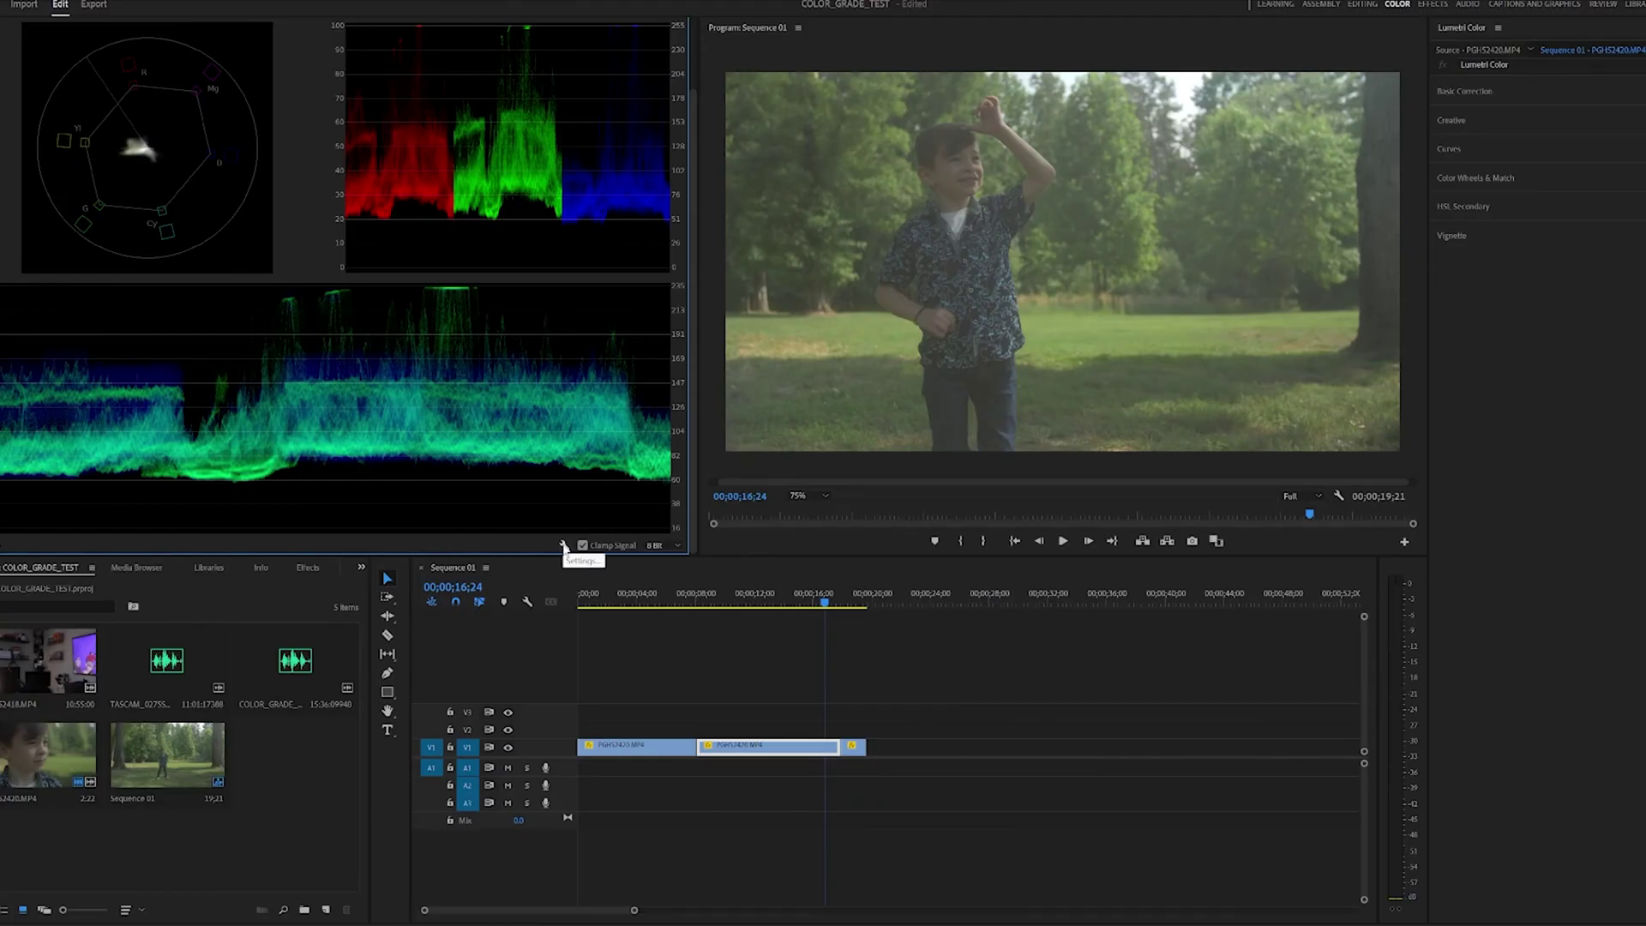
left_click(563, 545)
mouse_move(458, 737)
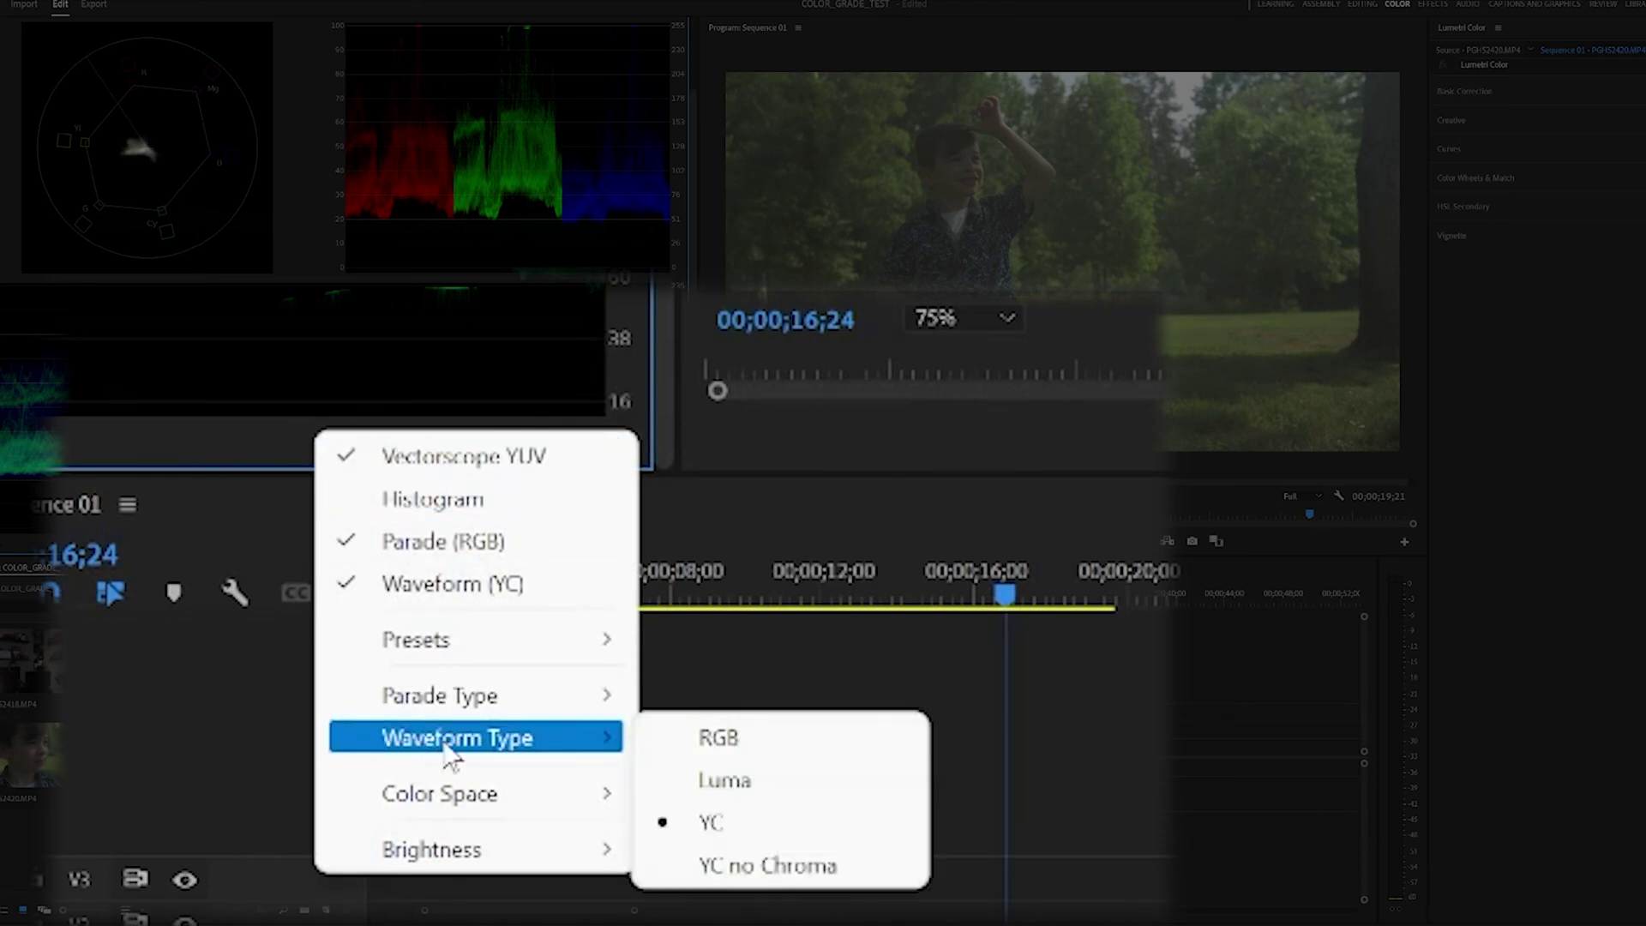
left_click(765, 782)
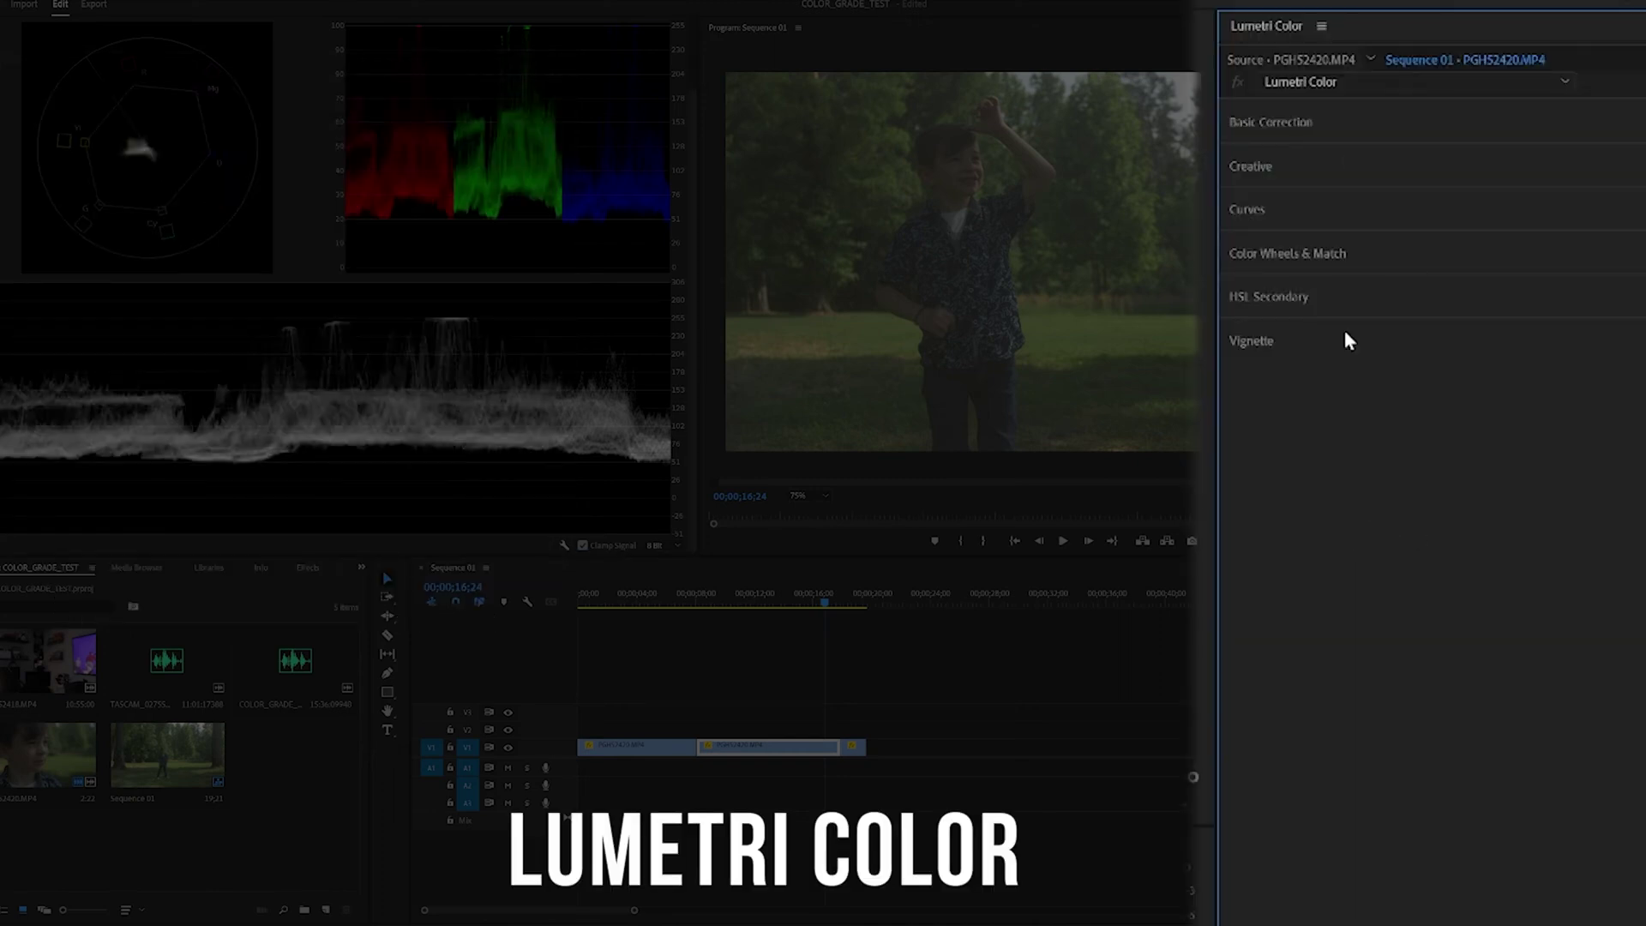
- Expand the Basic Correction, Creative and Curves sections of Lumetri Color
left_click(1331, 128)
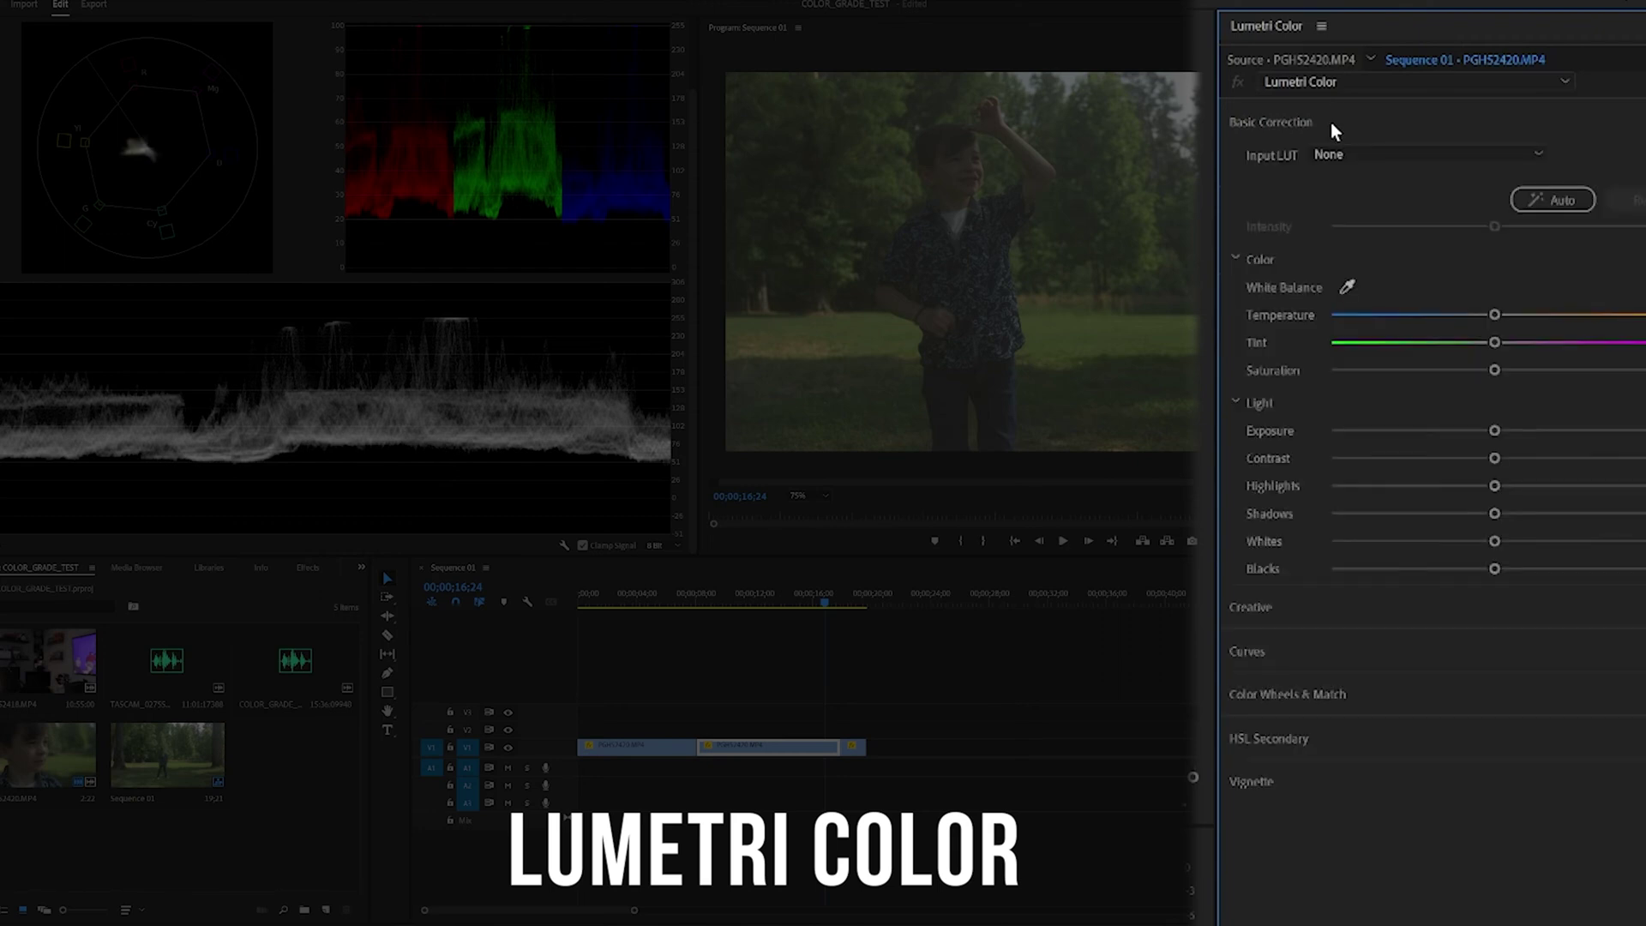
left_click(1327, 629)
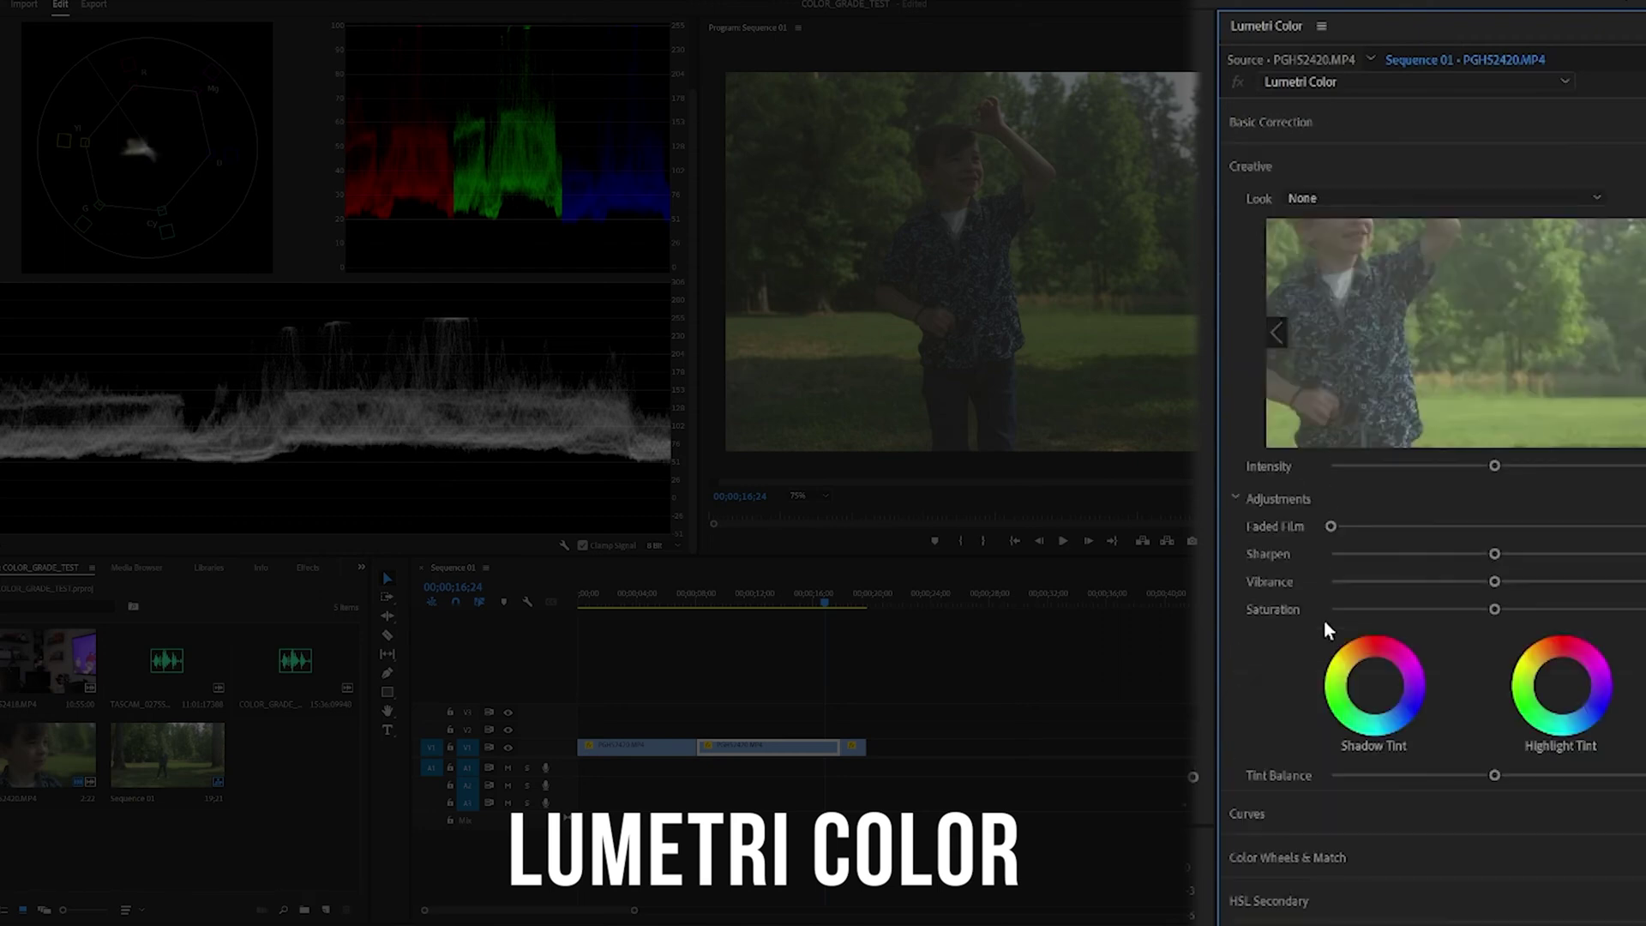
left_click(1295, 827)
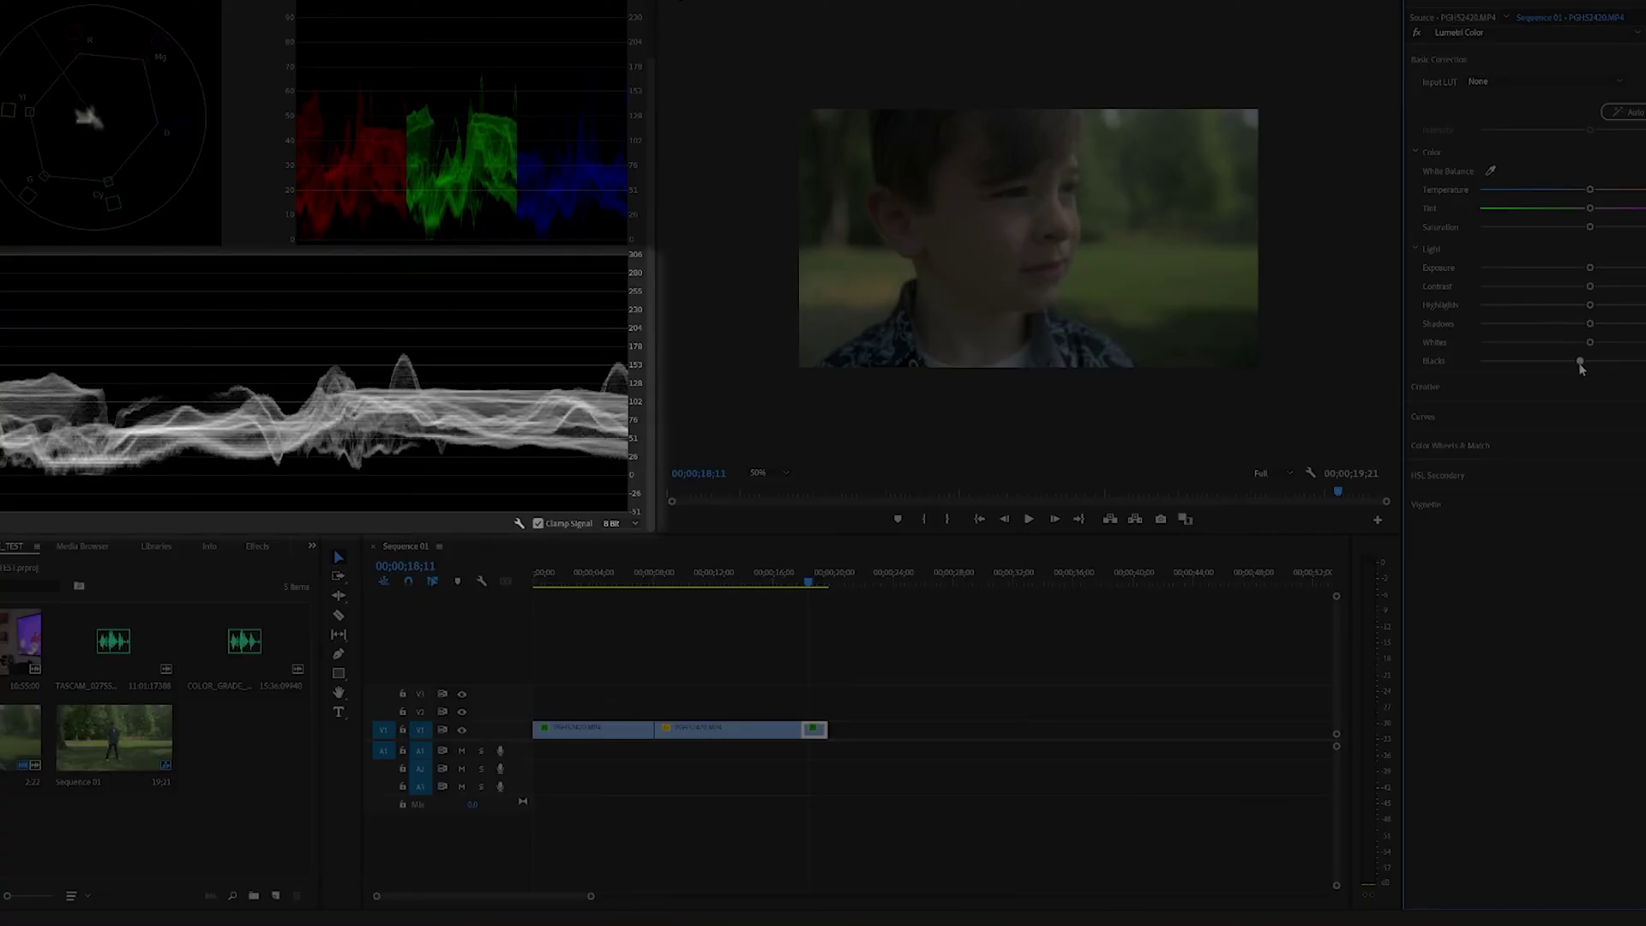
- Darken the close-up's Blacks and Shadows with the Basic Correction Light sliders
left_click_drag(1581, 368, 1585, 364)
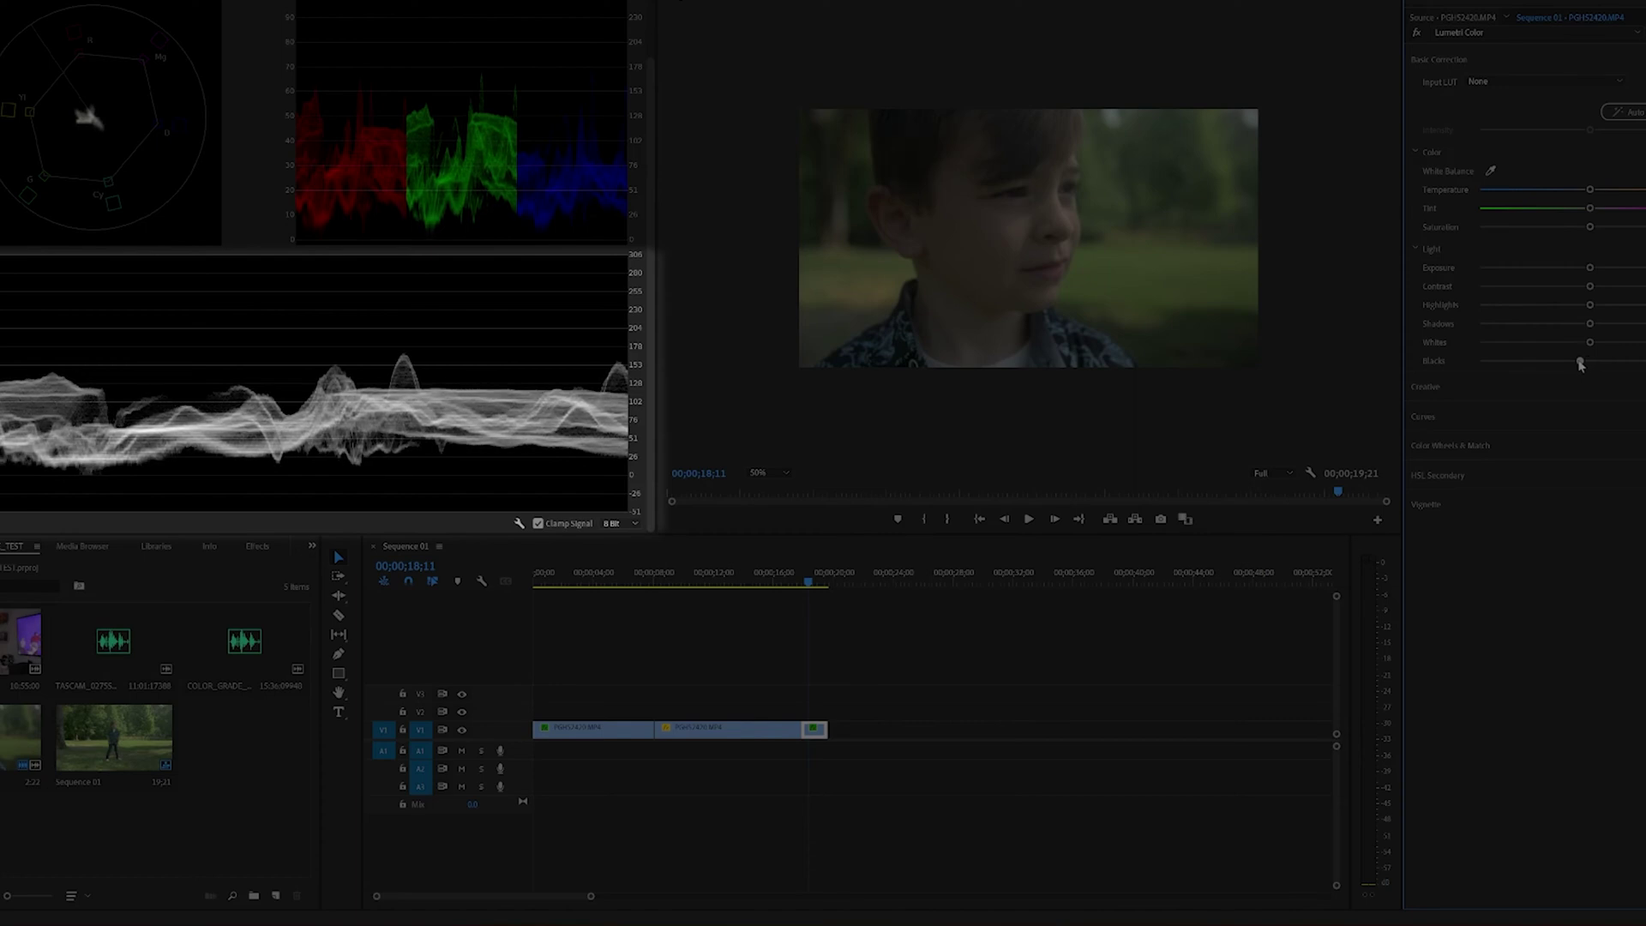
left_click_drag(1585, 363, 1577, 365)
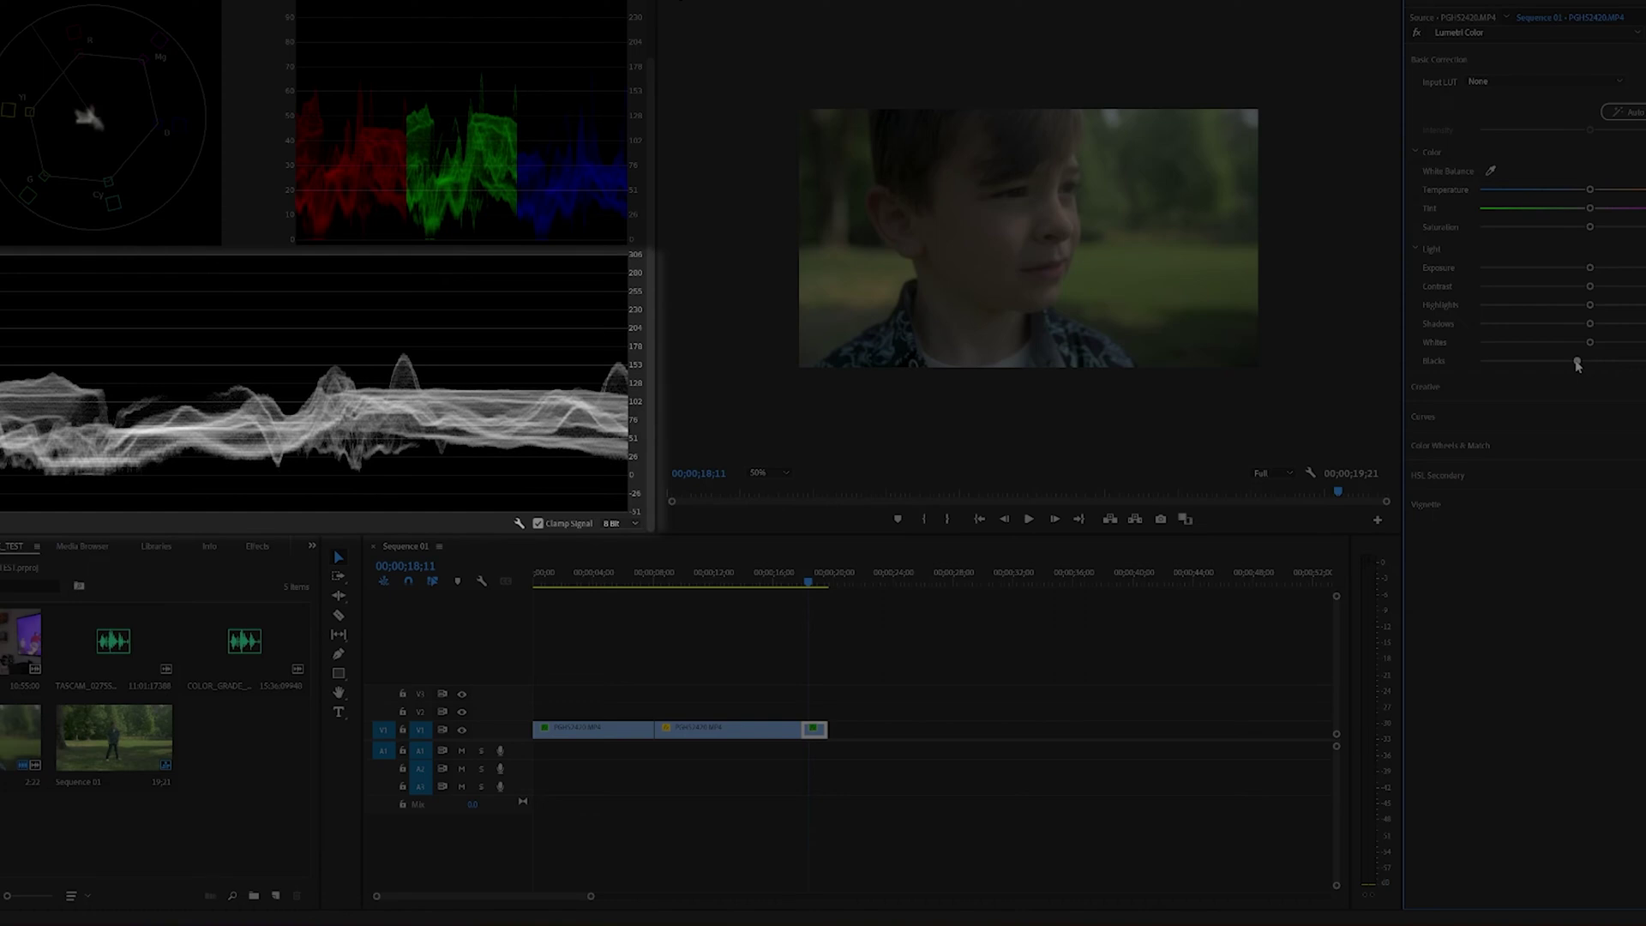
mouse_move(1577, 364)
left_mouse_down()
mouse_move(1546, 369)
mouse_move(1583, 365)
left_mouse_up()
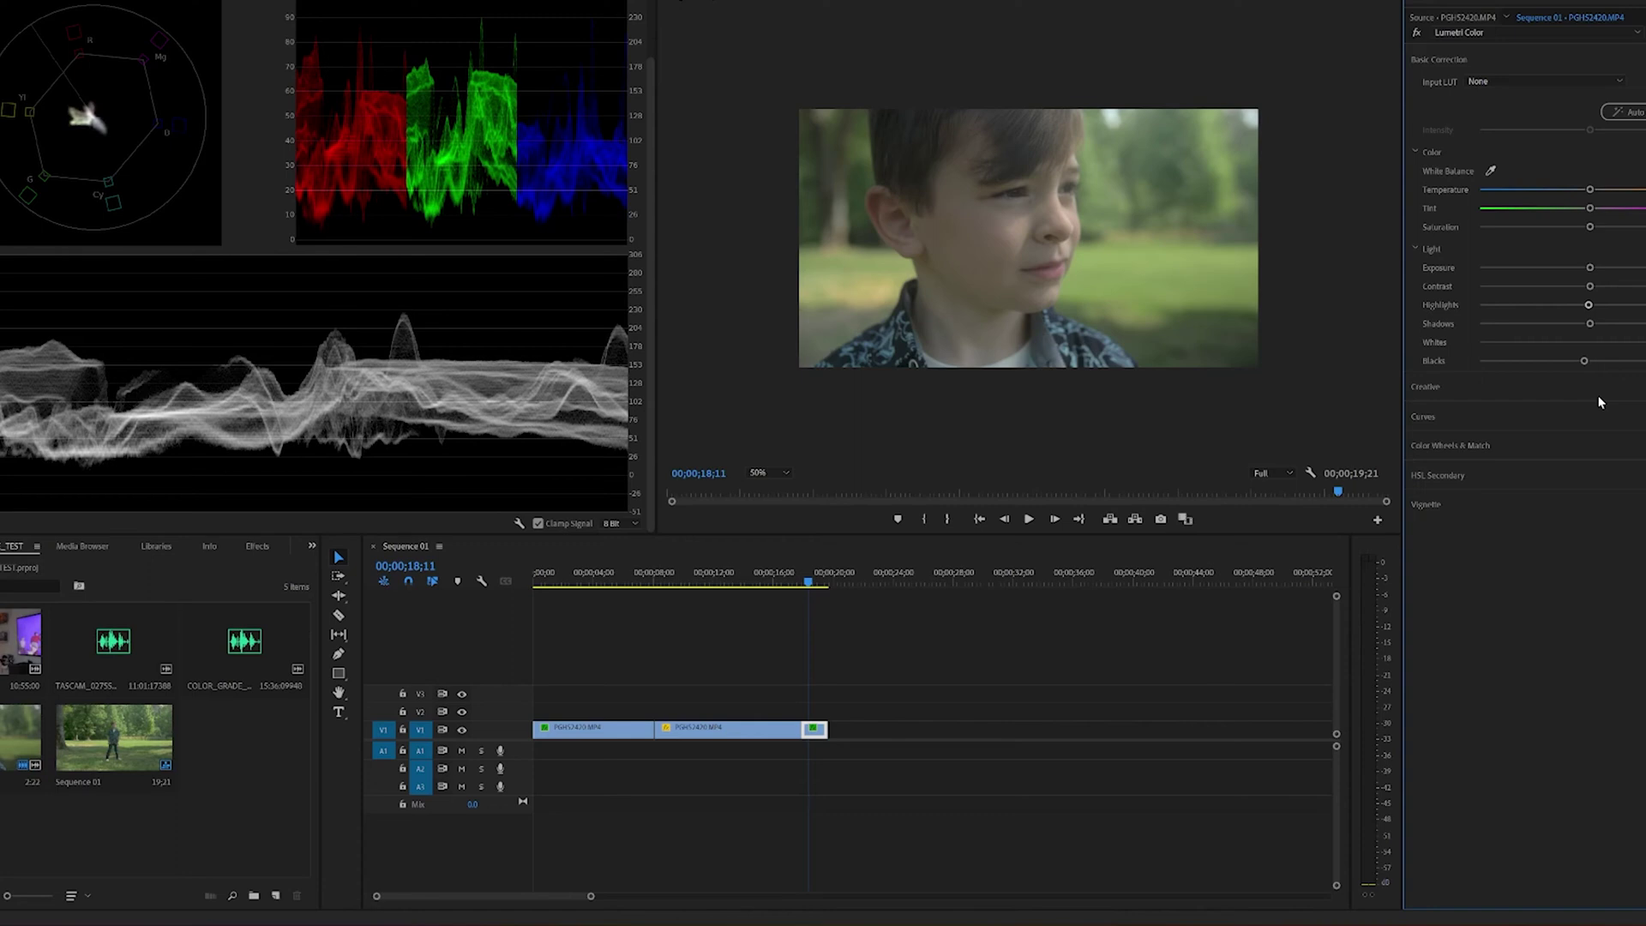
left_click_drag(1589, 323, 1521, 330)
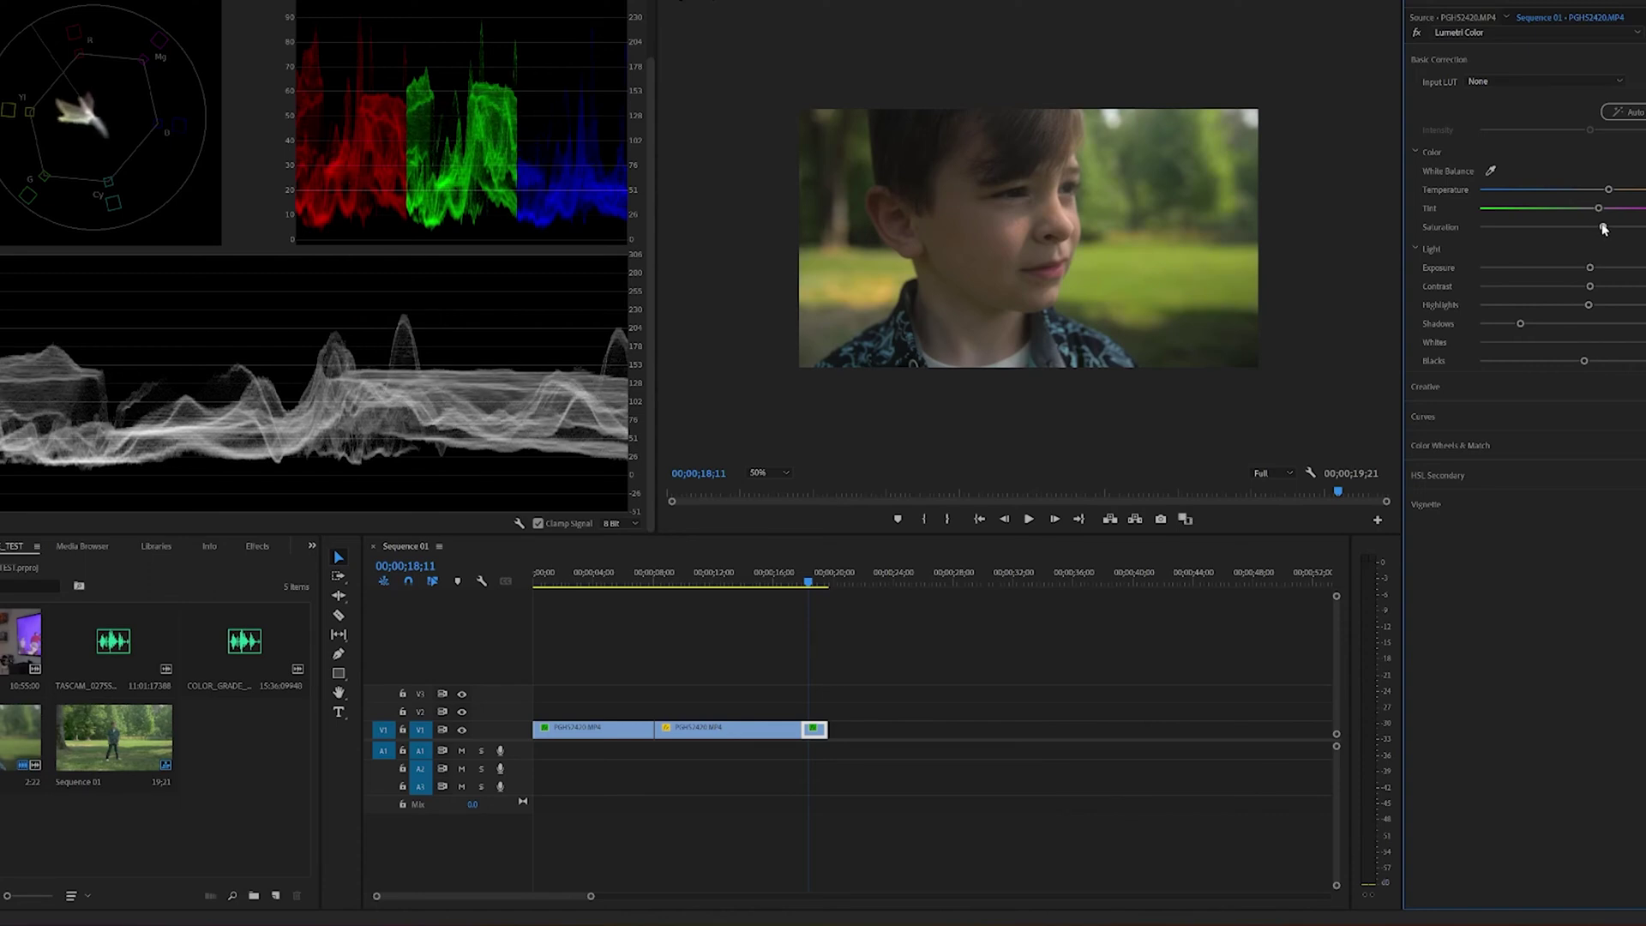
- Boost the close-up's Saturation, then fine-tune it slightly lower
left_click_drag(1589, 228, 1639, 228)
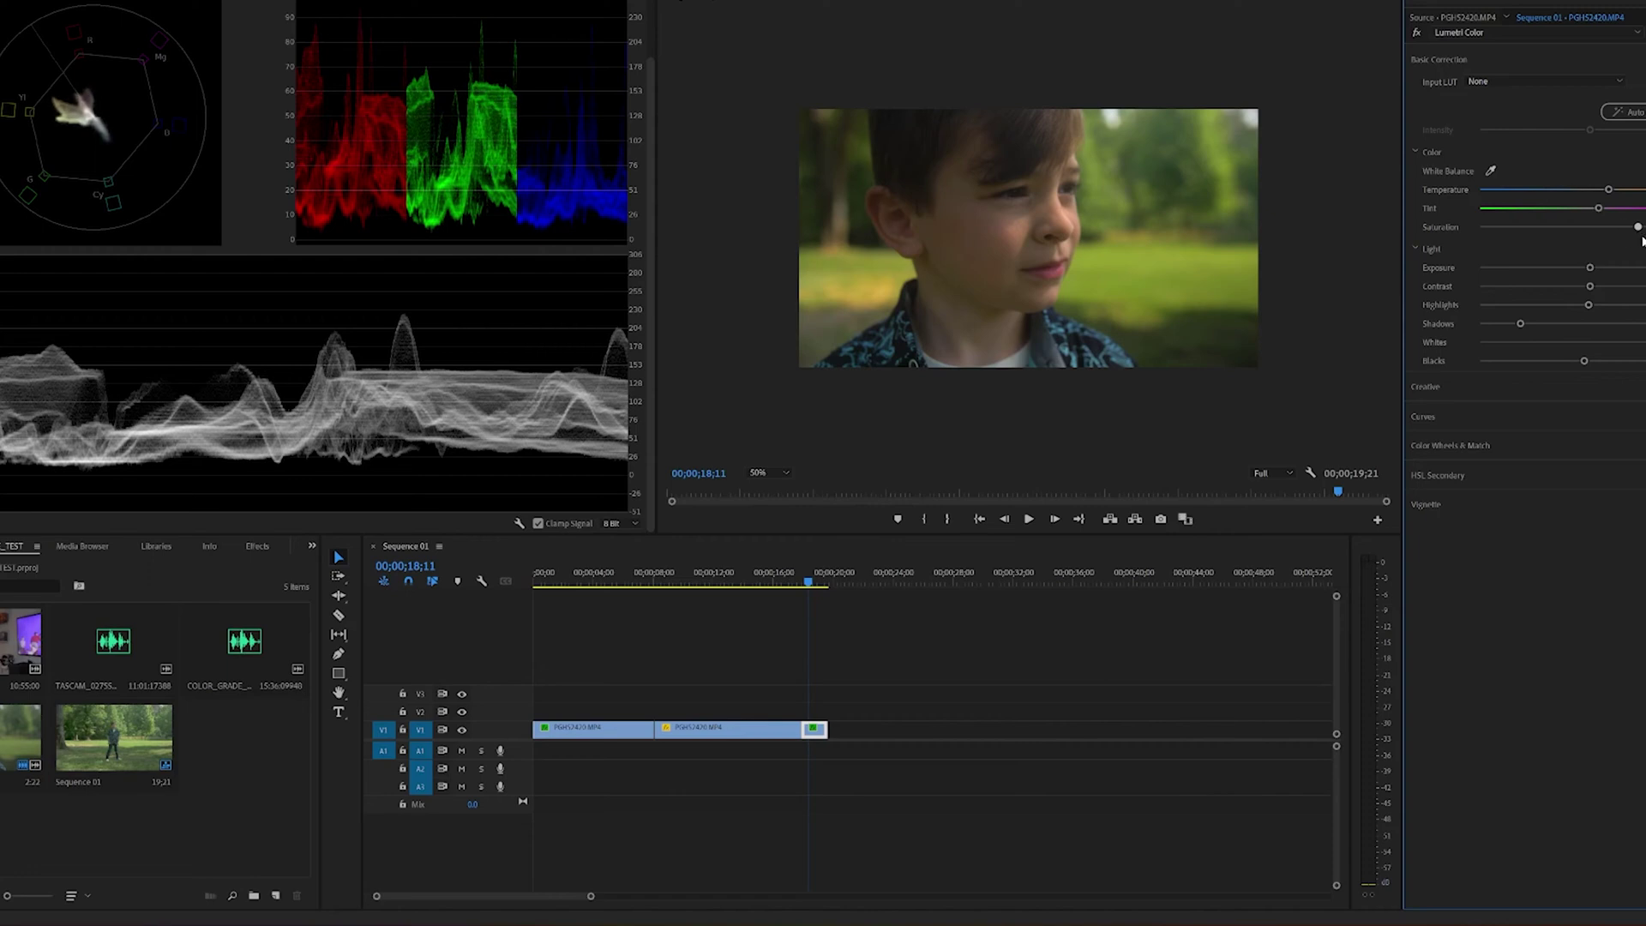
left_click_drag(1641, 240, 1629, 236)
left_click_drag(1628, 236, 1625, 236)
- Set the close-up's white balance by sampling the bright top-right background with the eyedropper
left_click(1490, 170)
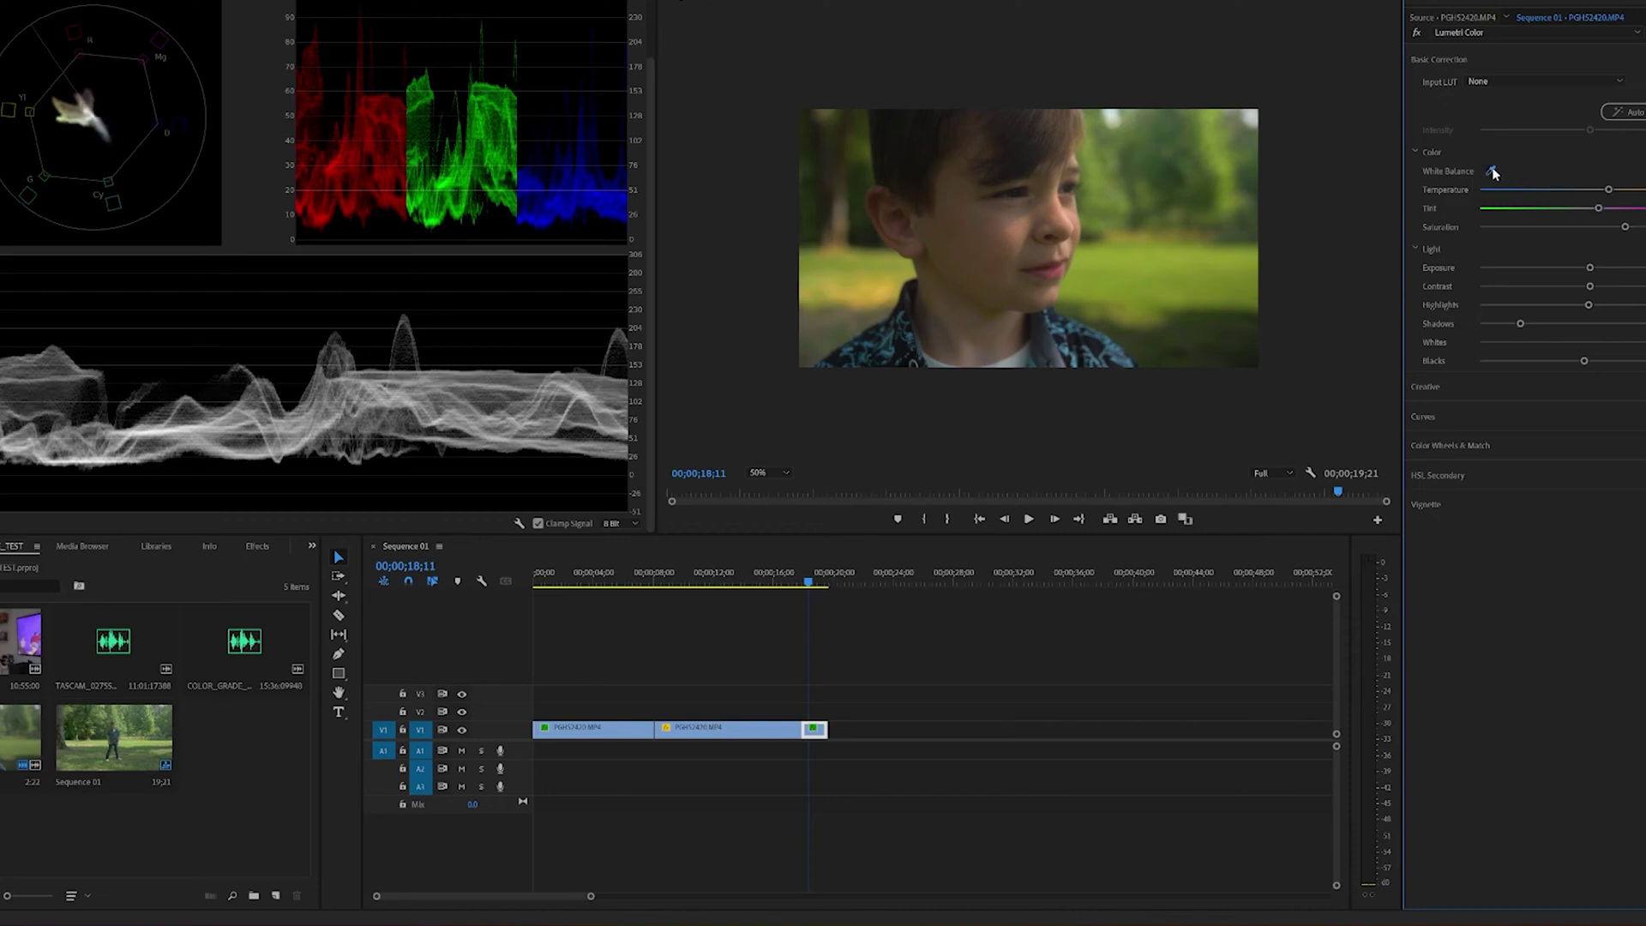
left_click(1255, 118)
left_click(1491, 171)
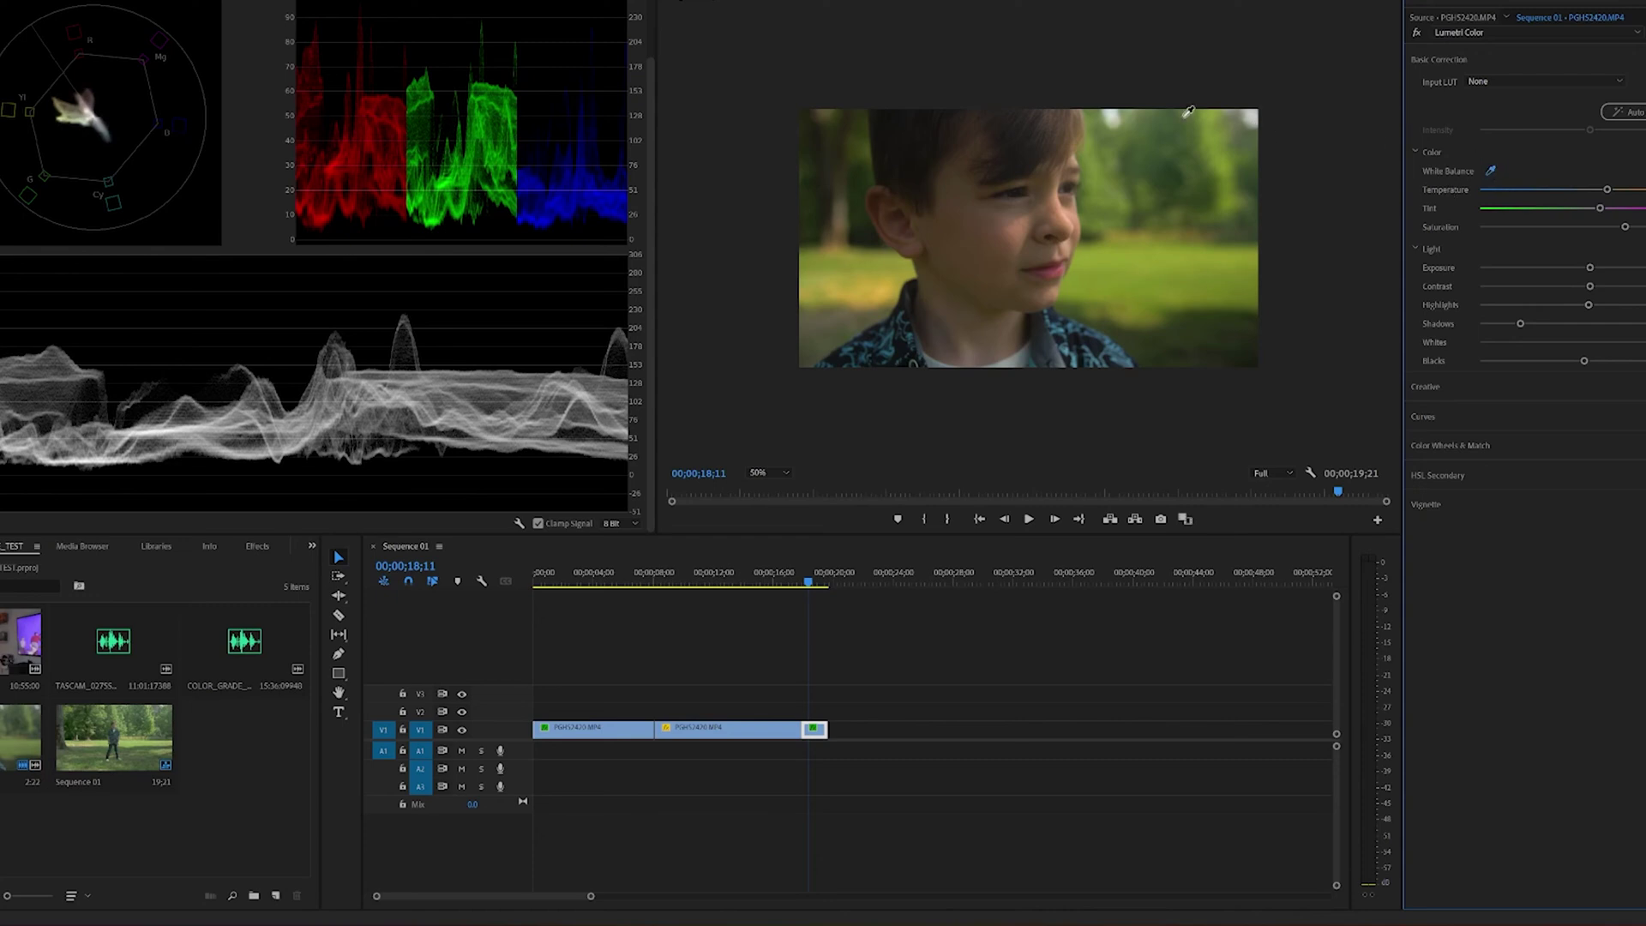
left_click(1113, 124)
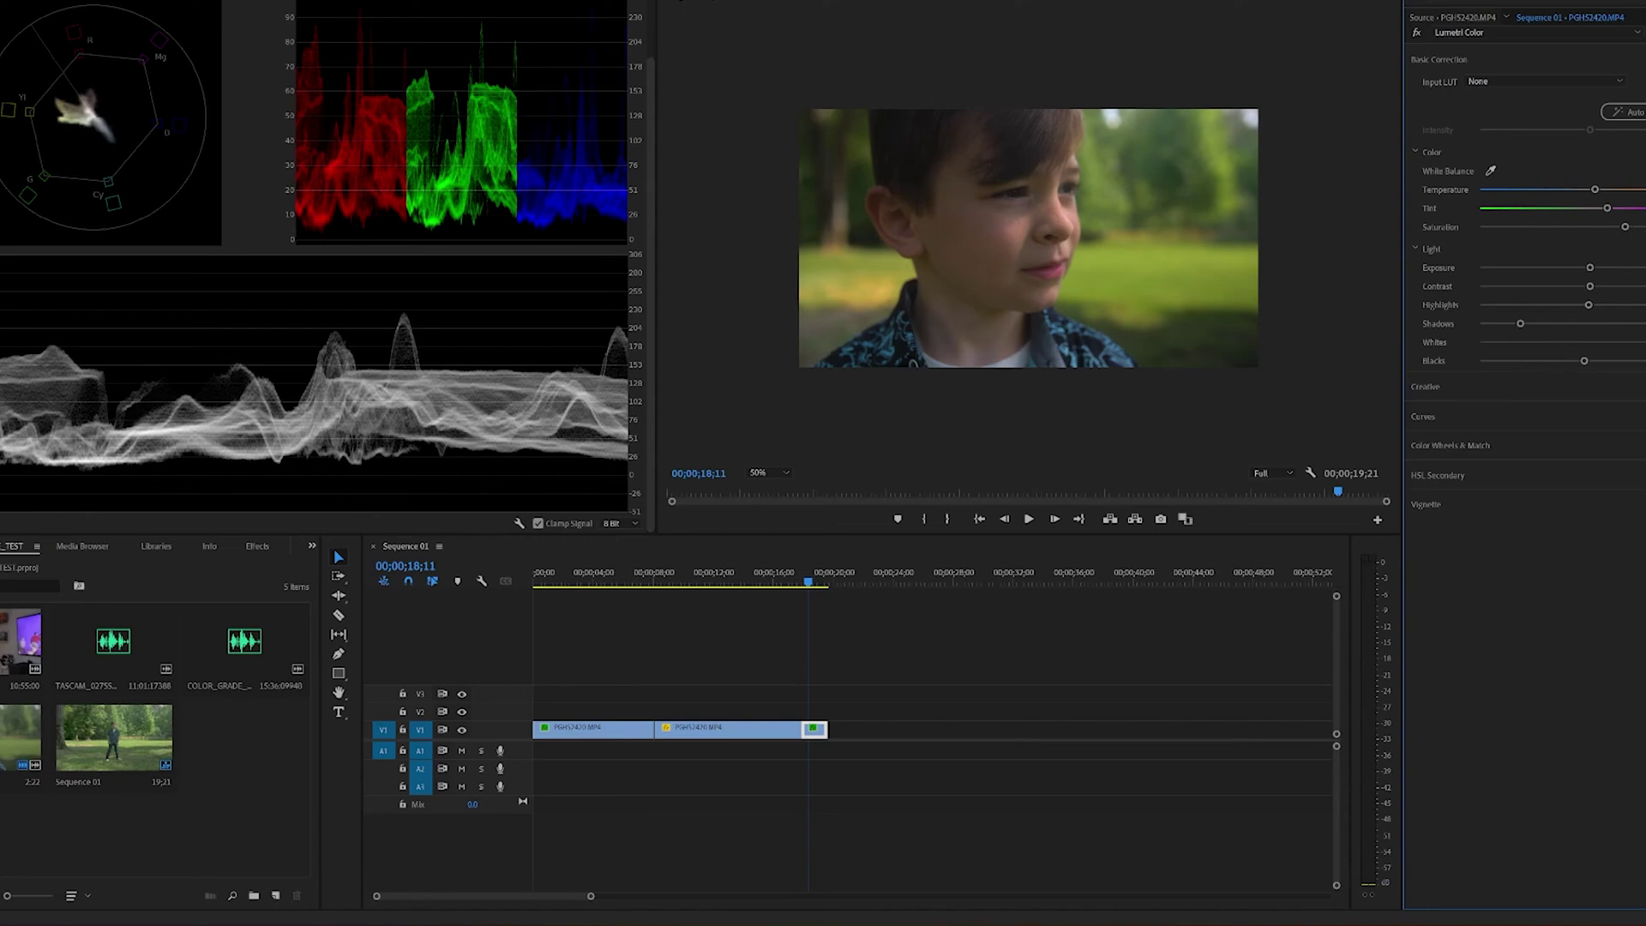
- Ease the close-up's Saturation back slightly
mouse_move(1625, 227)
left_mouse_down()
mouse_move(1563, 229)
mouse_move(1579, 238)
left_mouse_up()
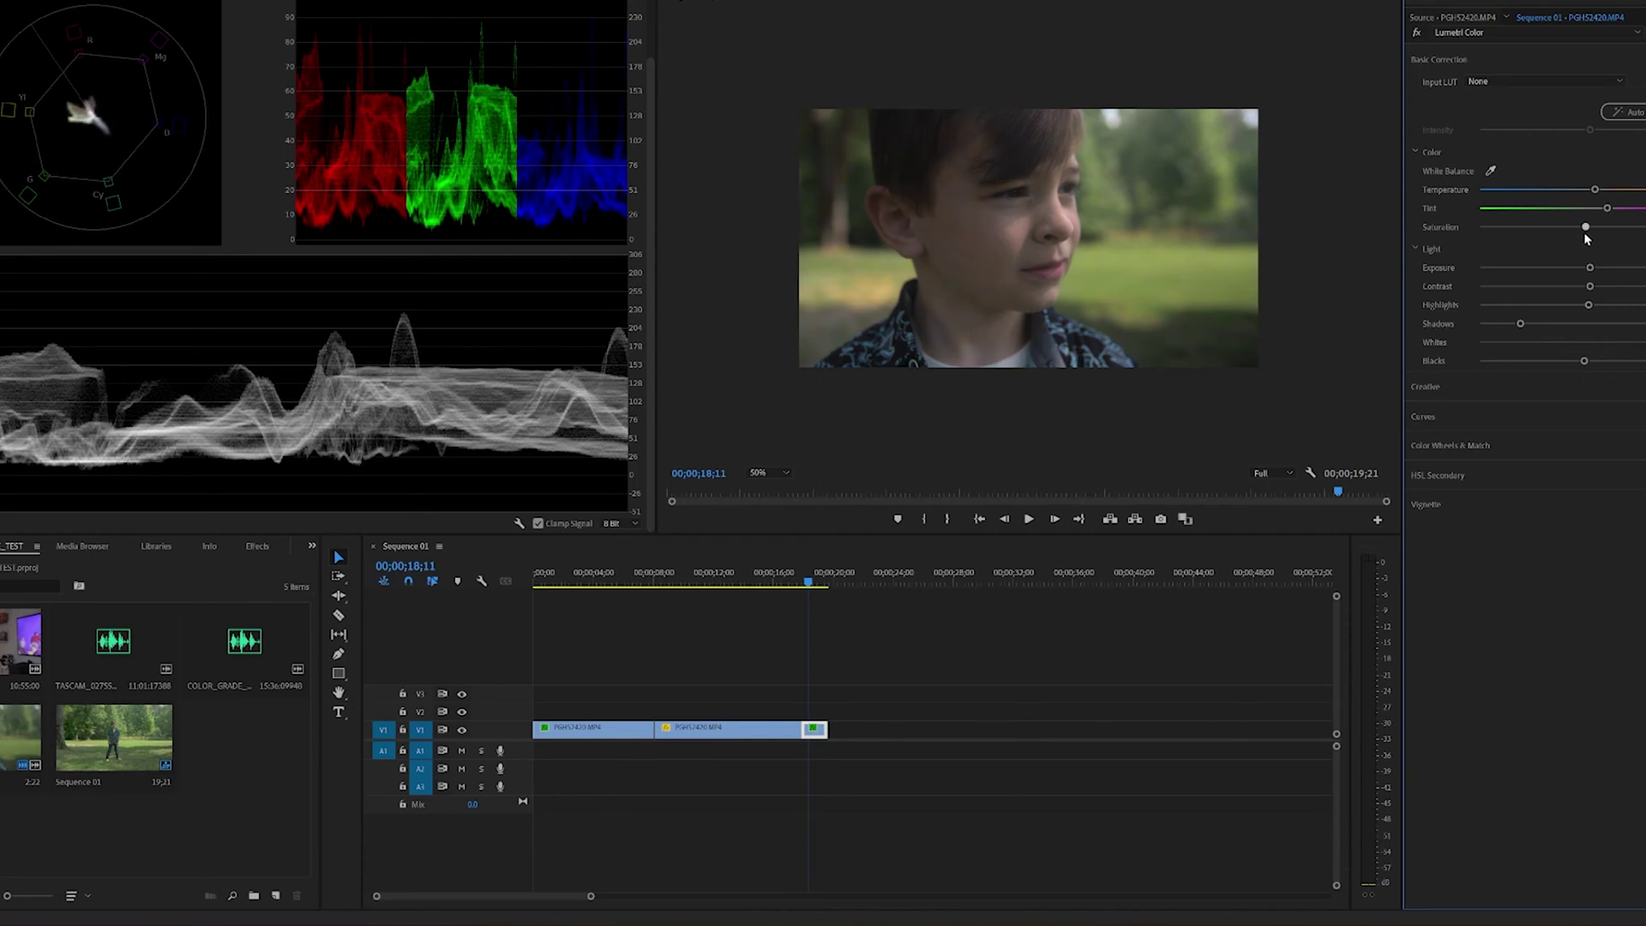
left_click_drag(1581, 239, 1591, 239)
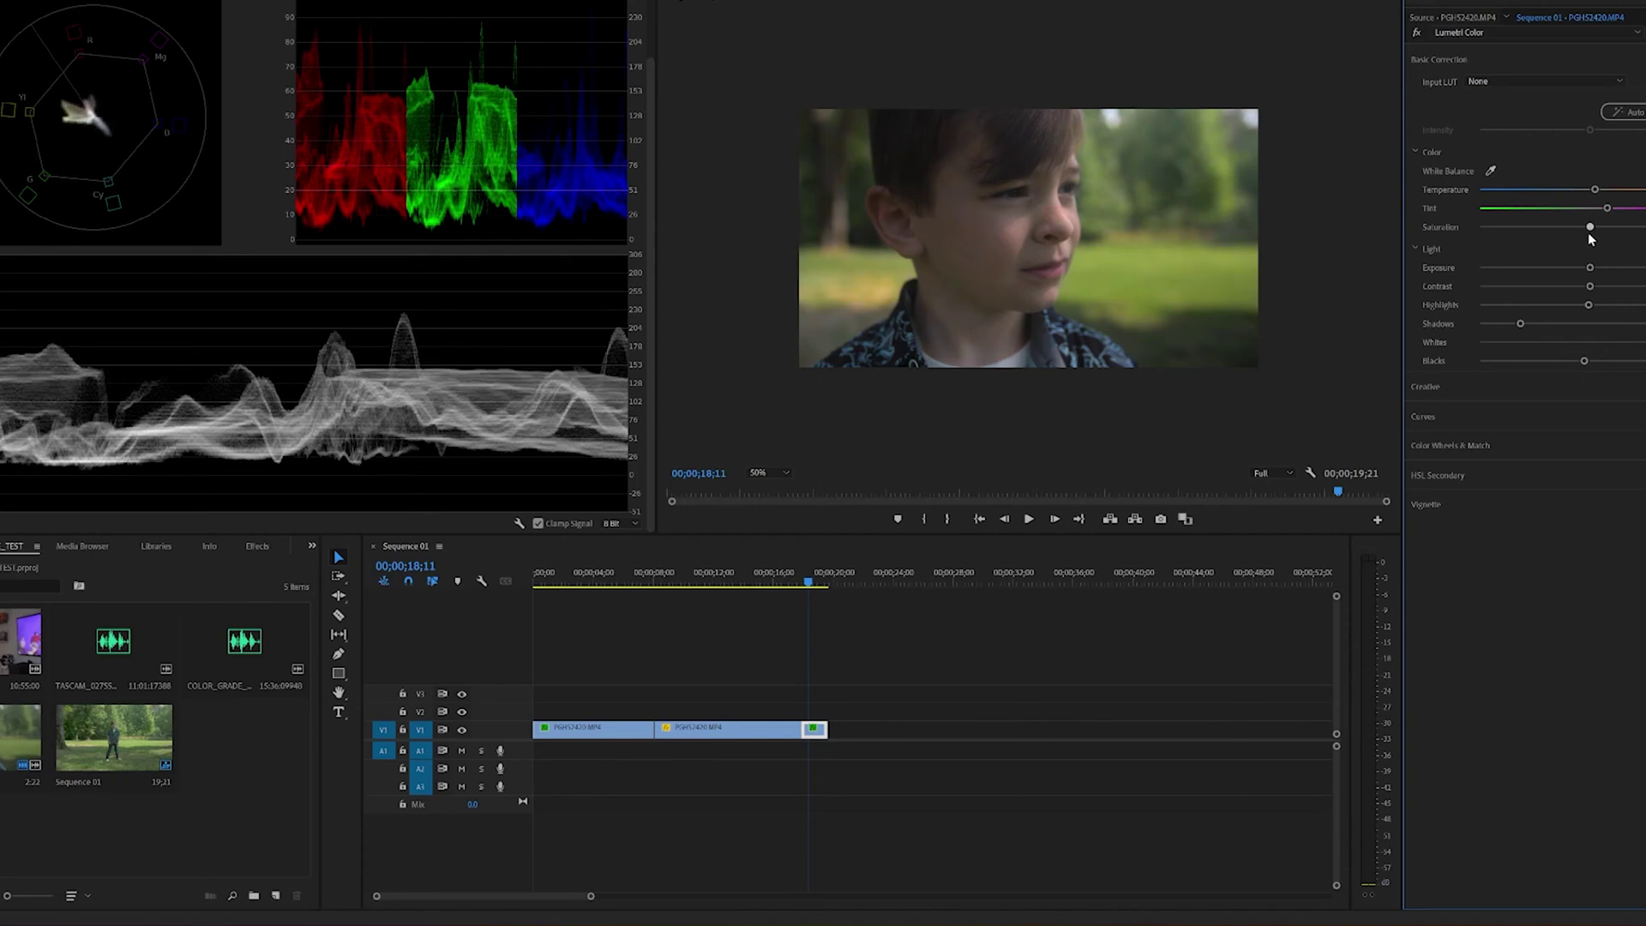
mouse_move(1588, 238)
left_mouse_down()
mouse_move(1621, 239)
mouse_move(1588, 237)
left_mouse_up()
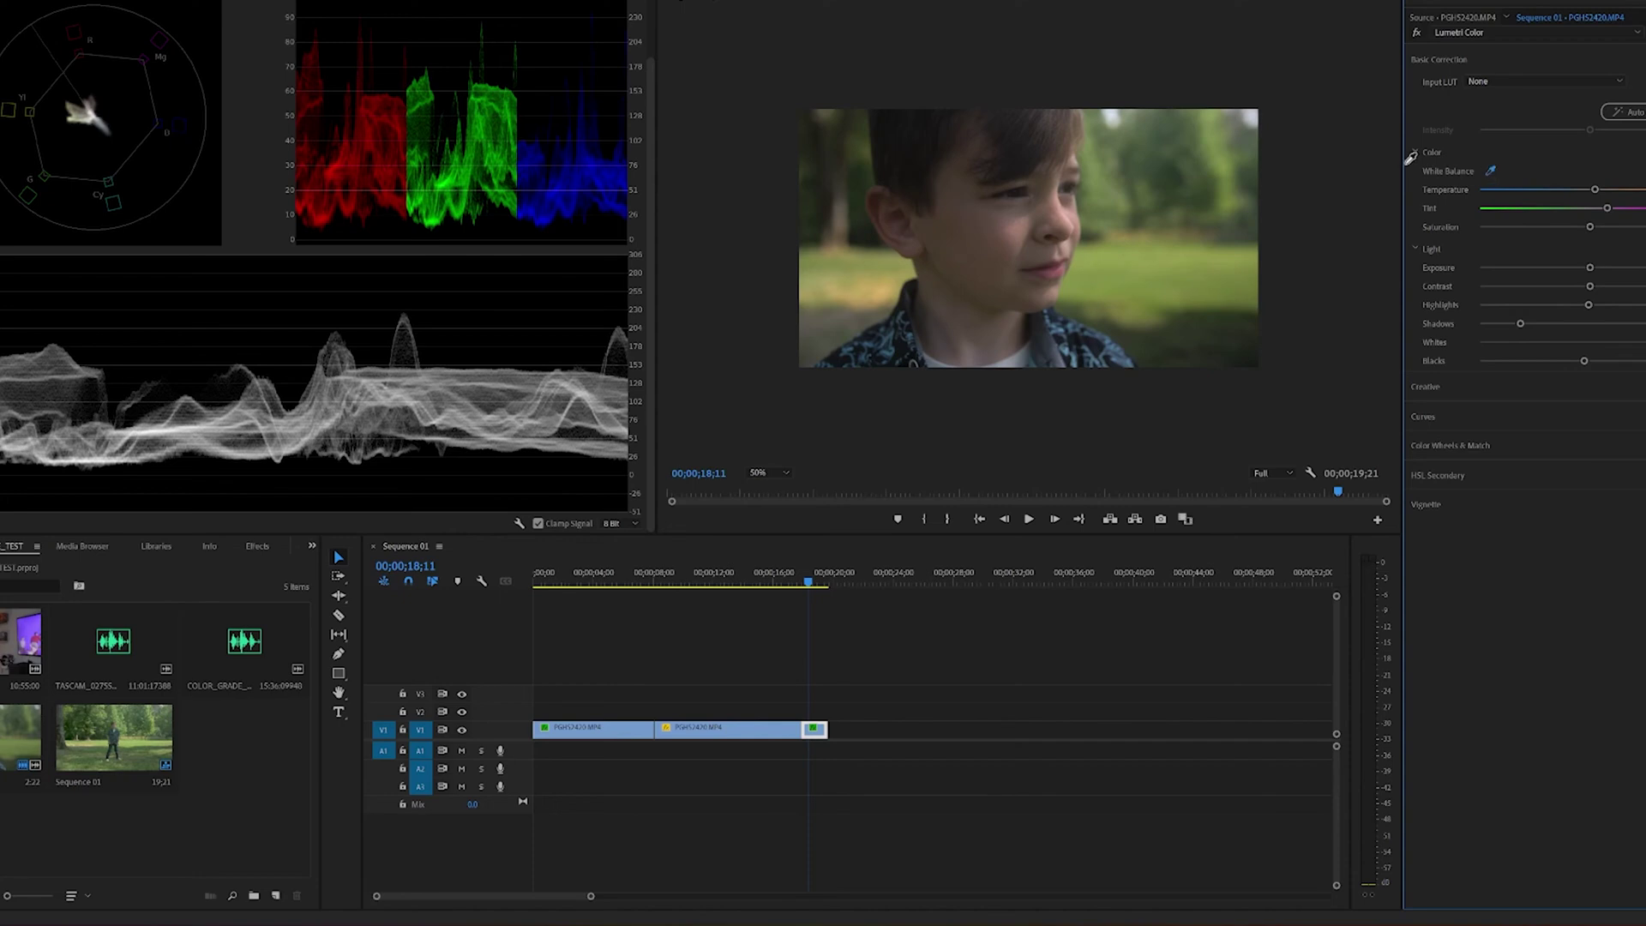
left_click(813, 740)
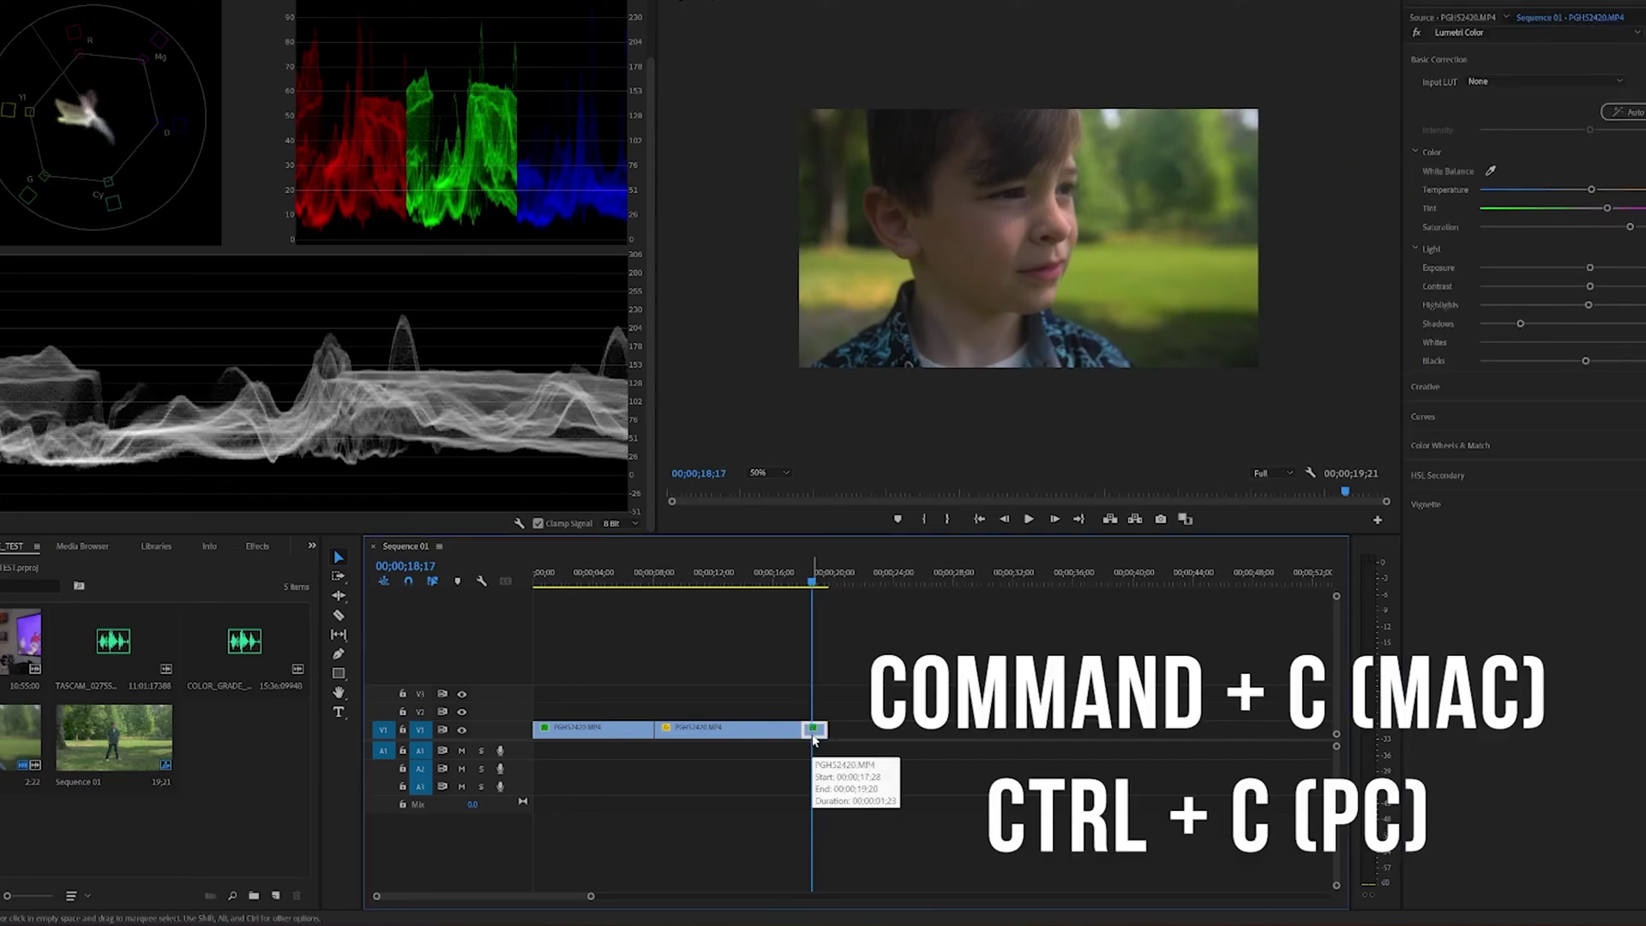
- Copy the close-up and paste only its Lumetri Color, not Motion, onto the middle park clip
key("ctrl+c")
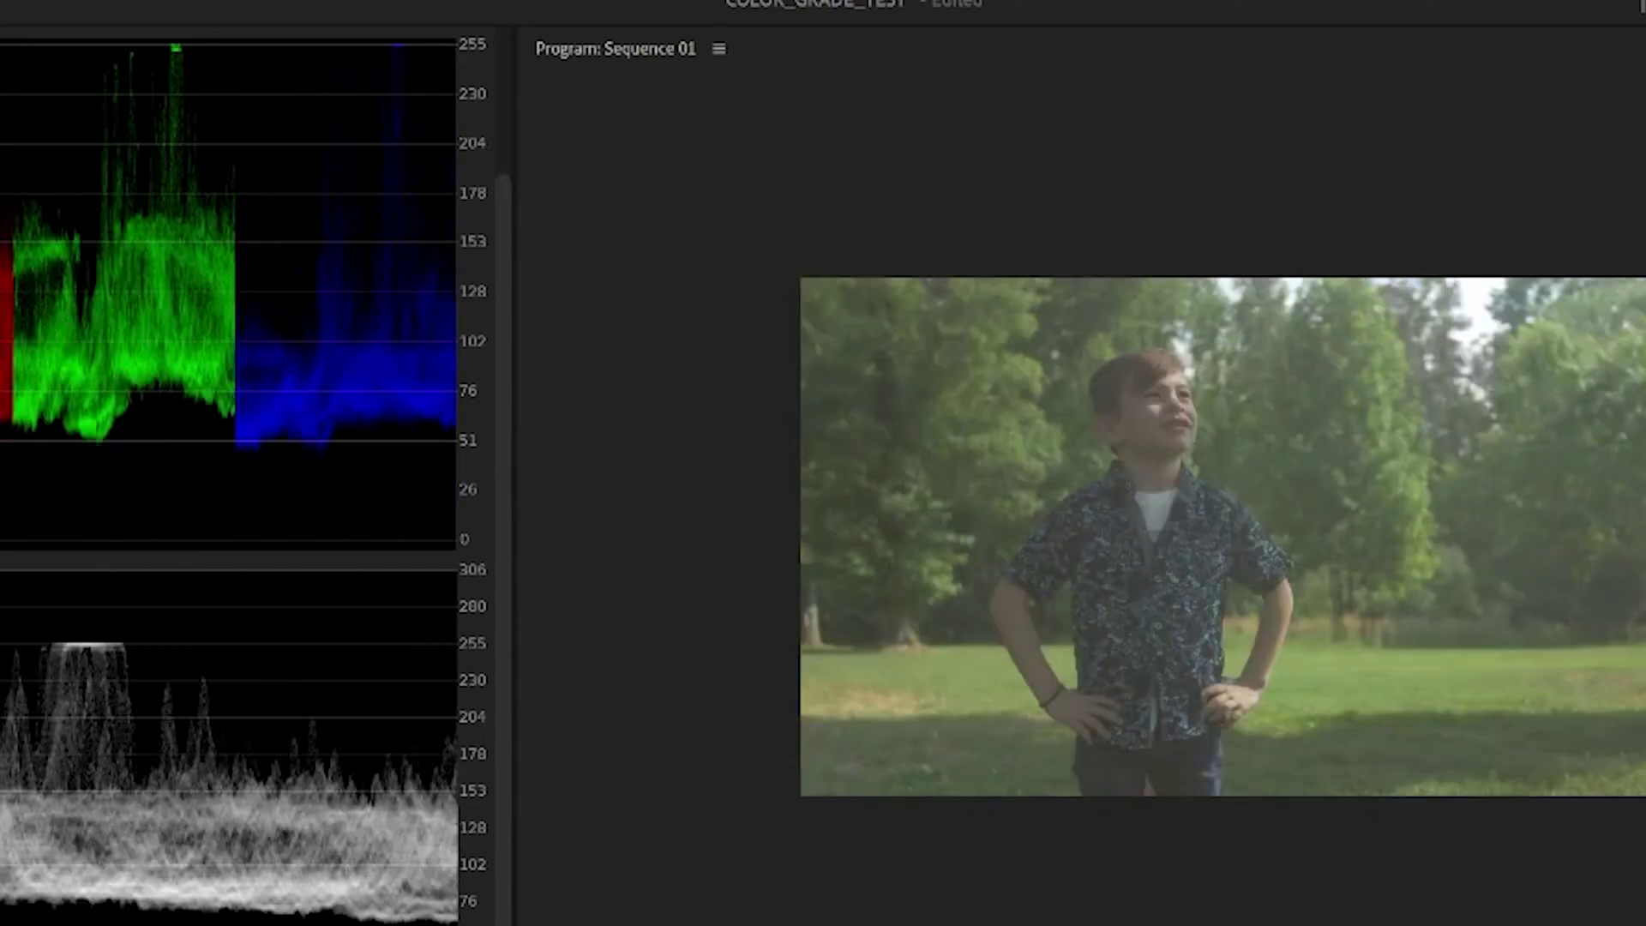
right_click(672, 22)
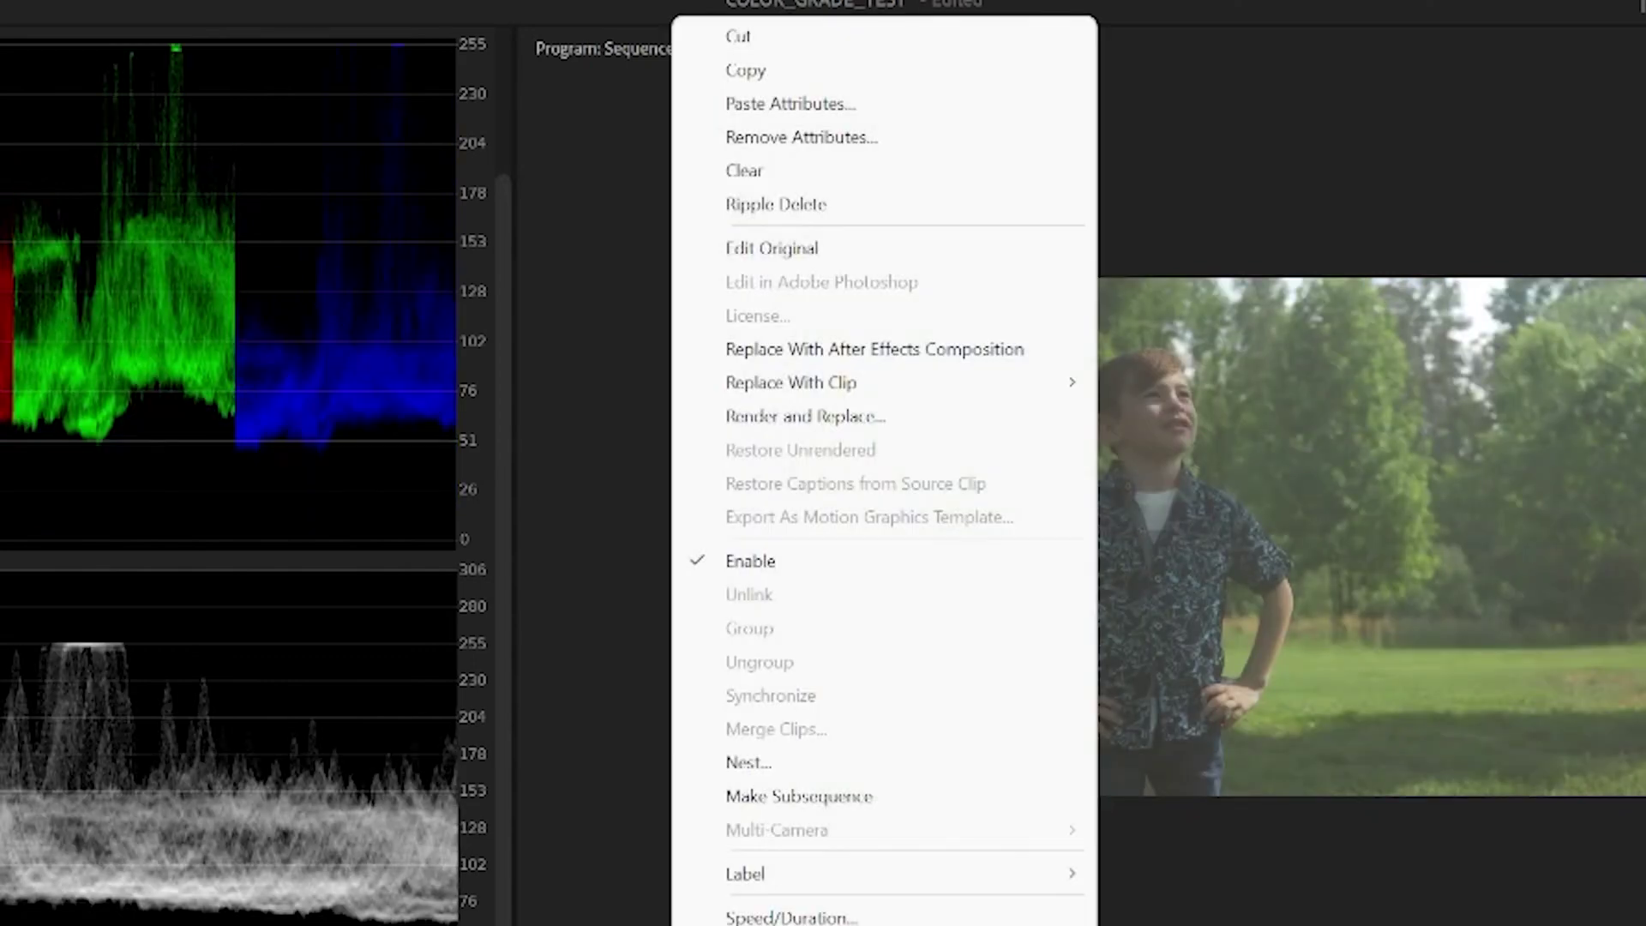
left_click(803, 105)
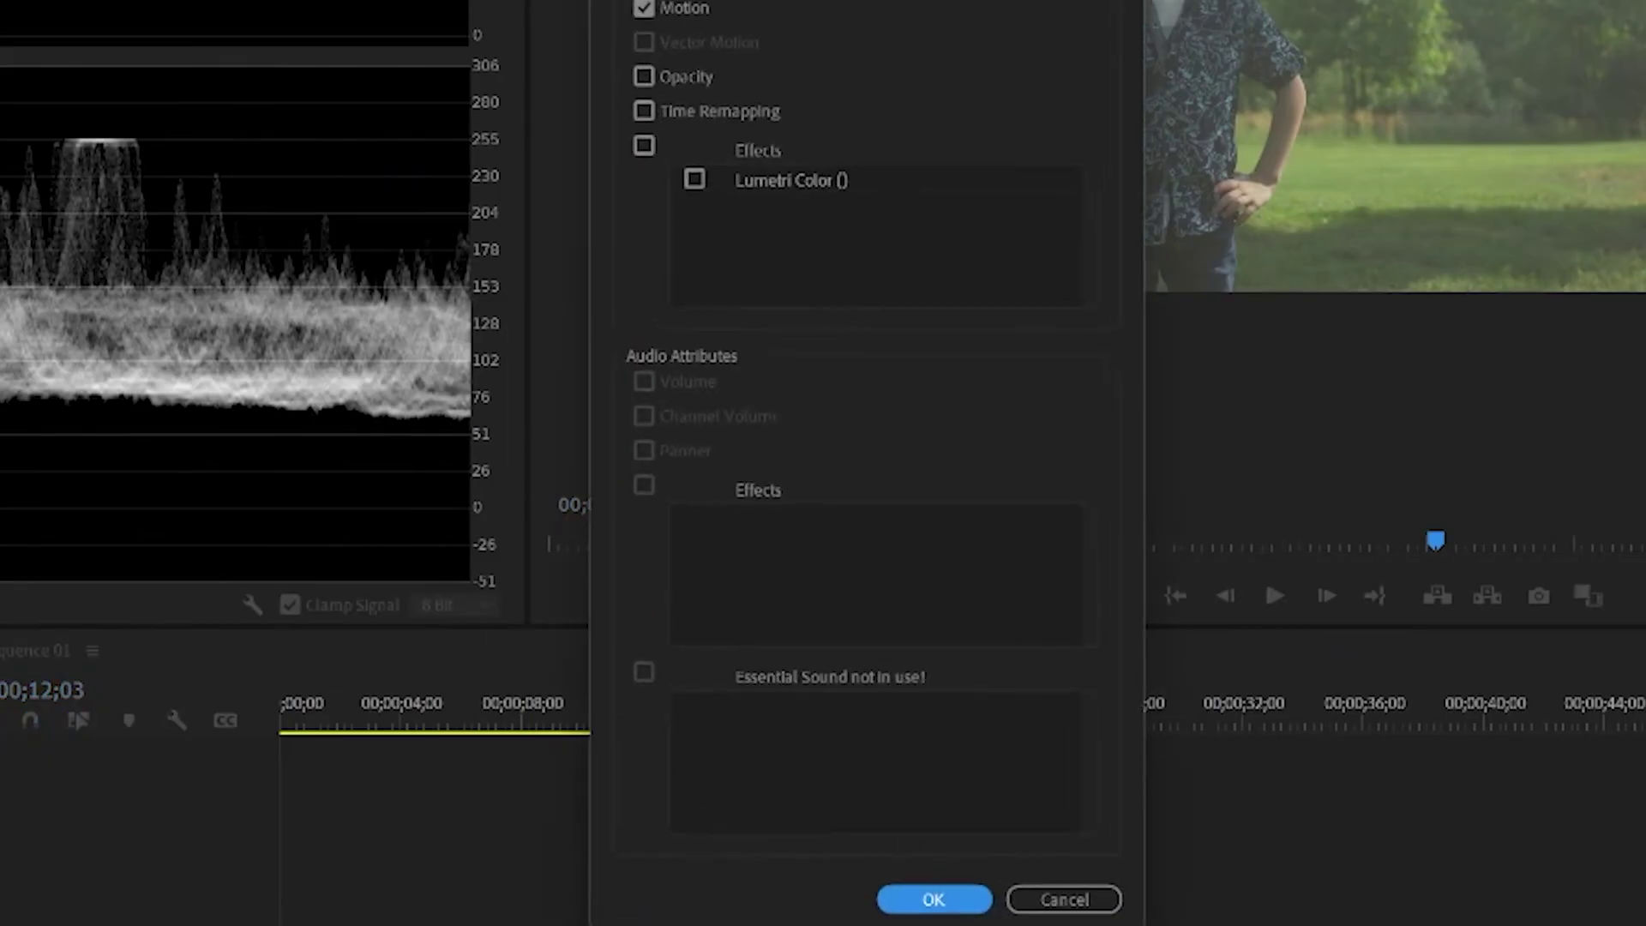
left_click(694, 179)
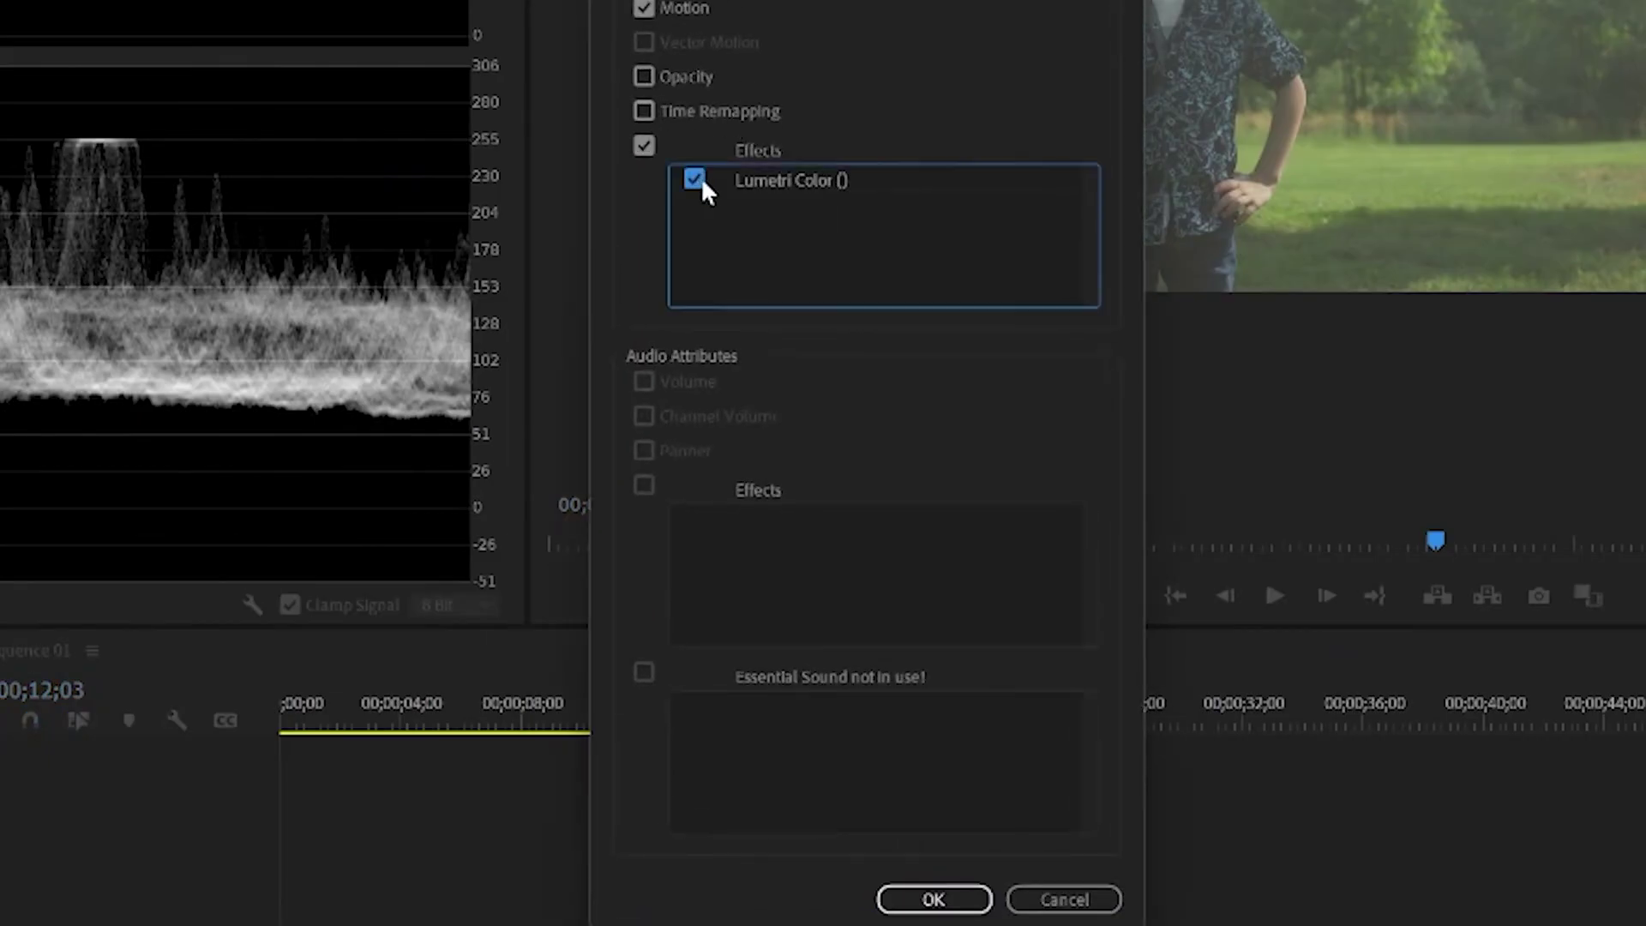
left_click(646, 9)
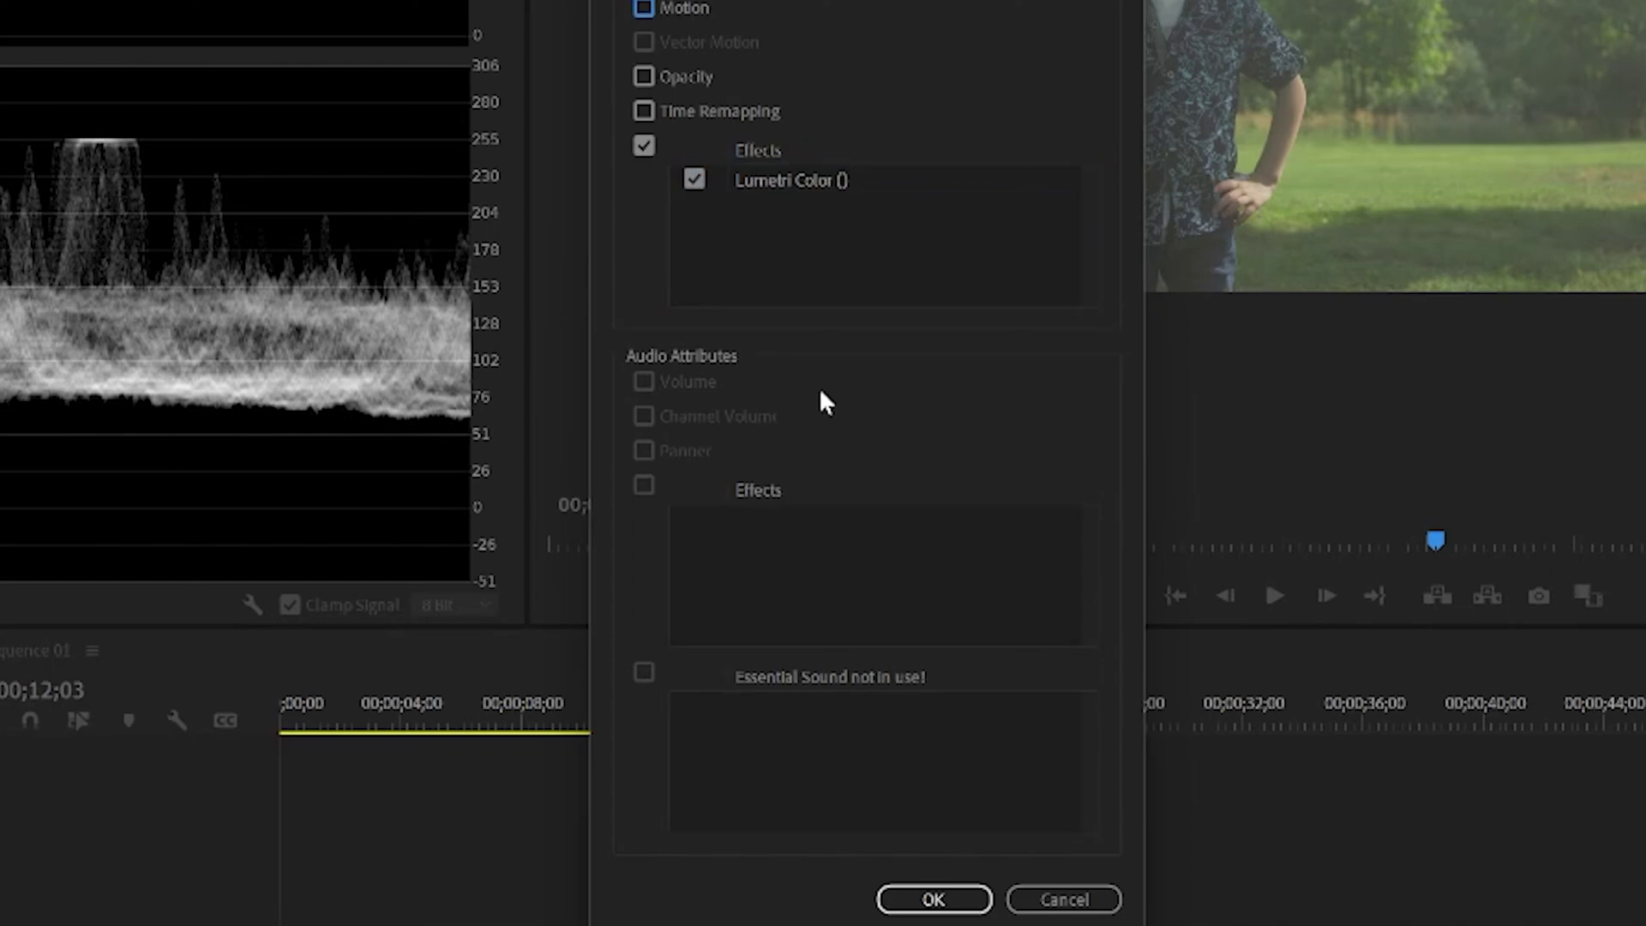
left_click(931, 891)
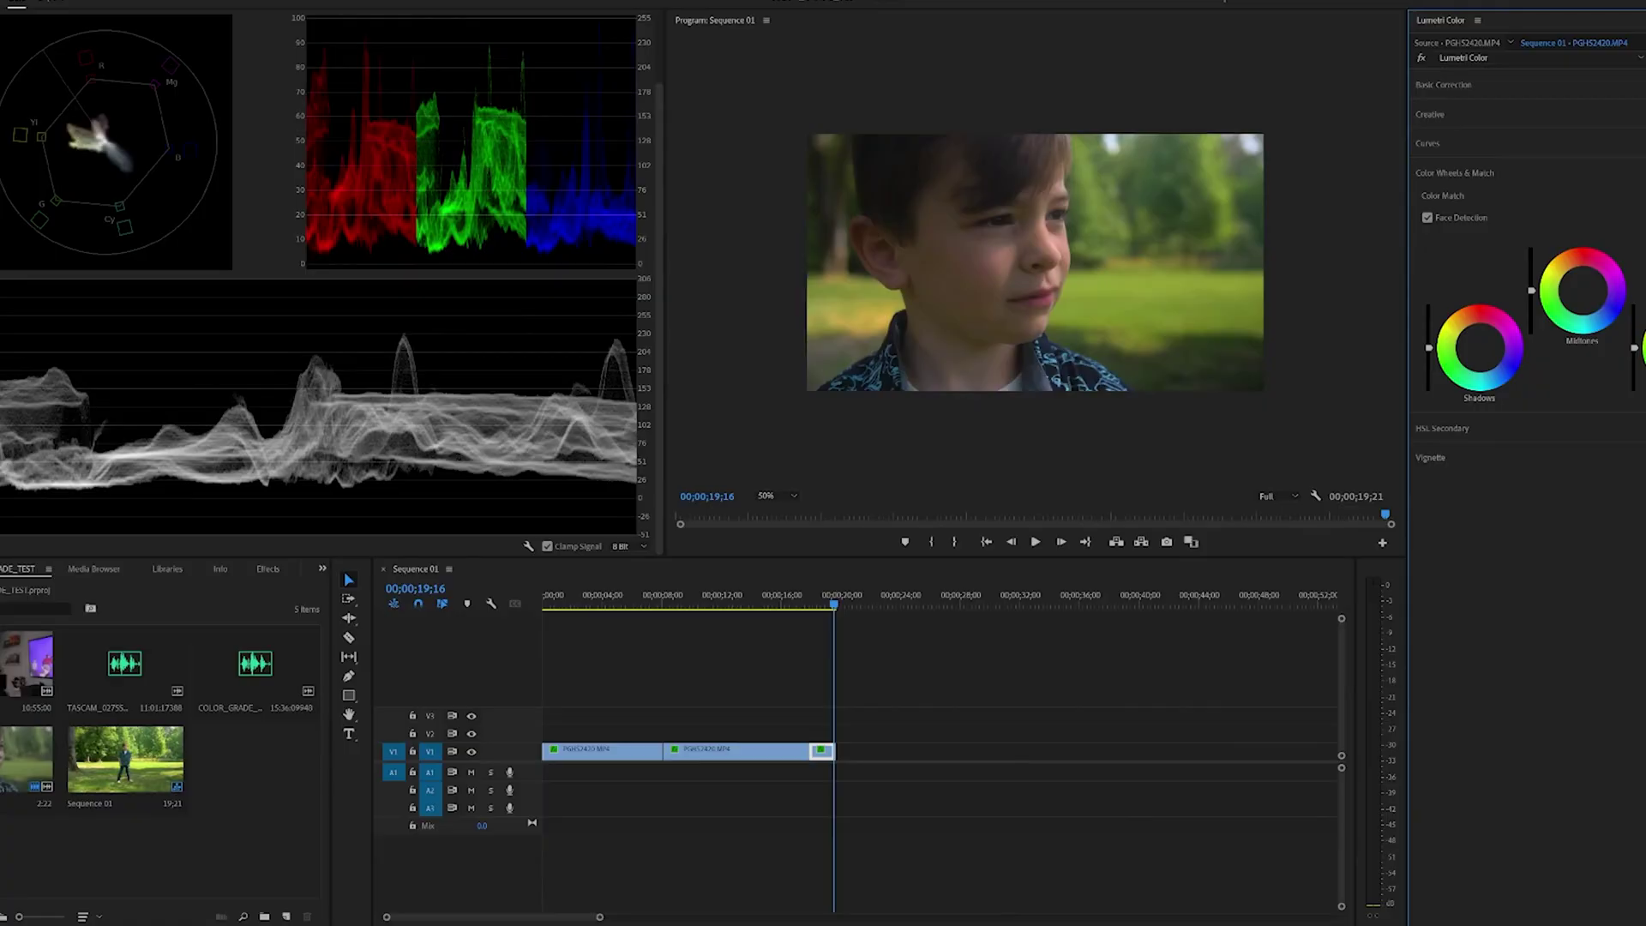
left_click(1577, 235)
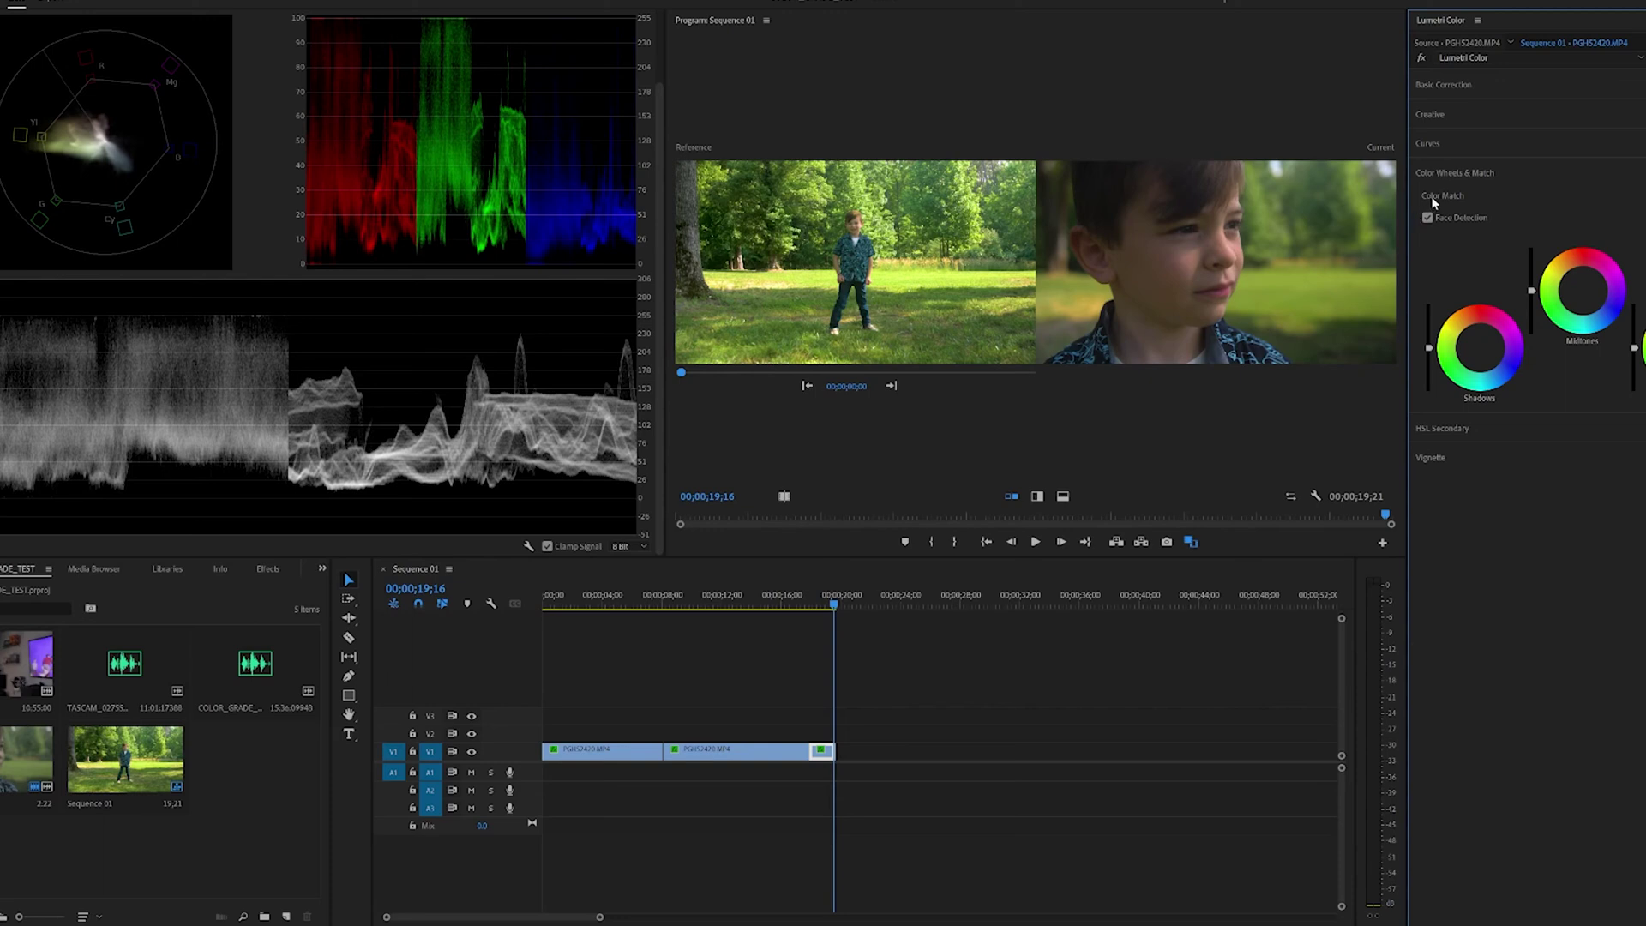
left_click(1483, 85)
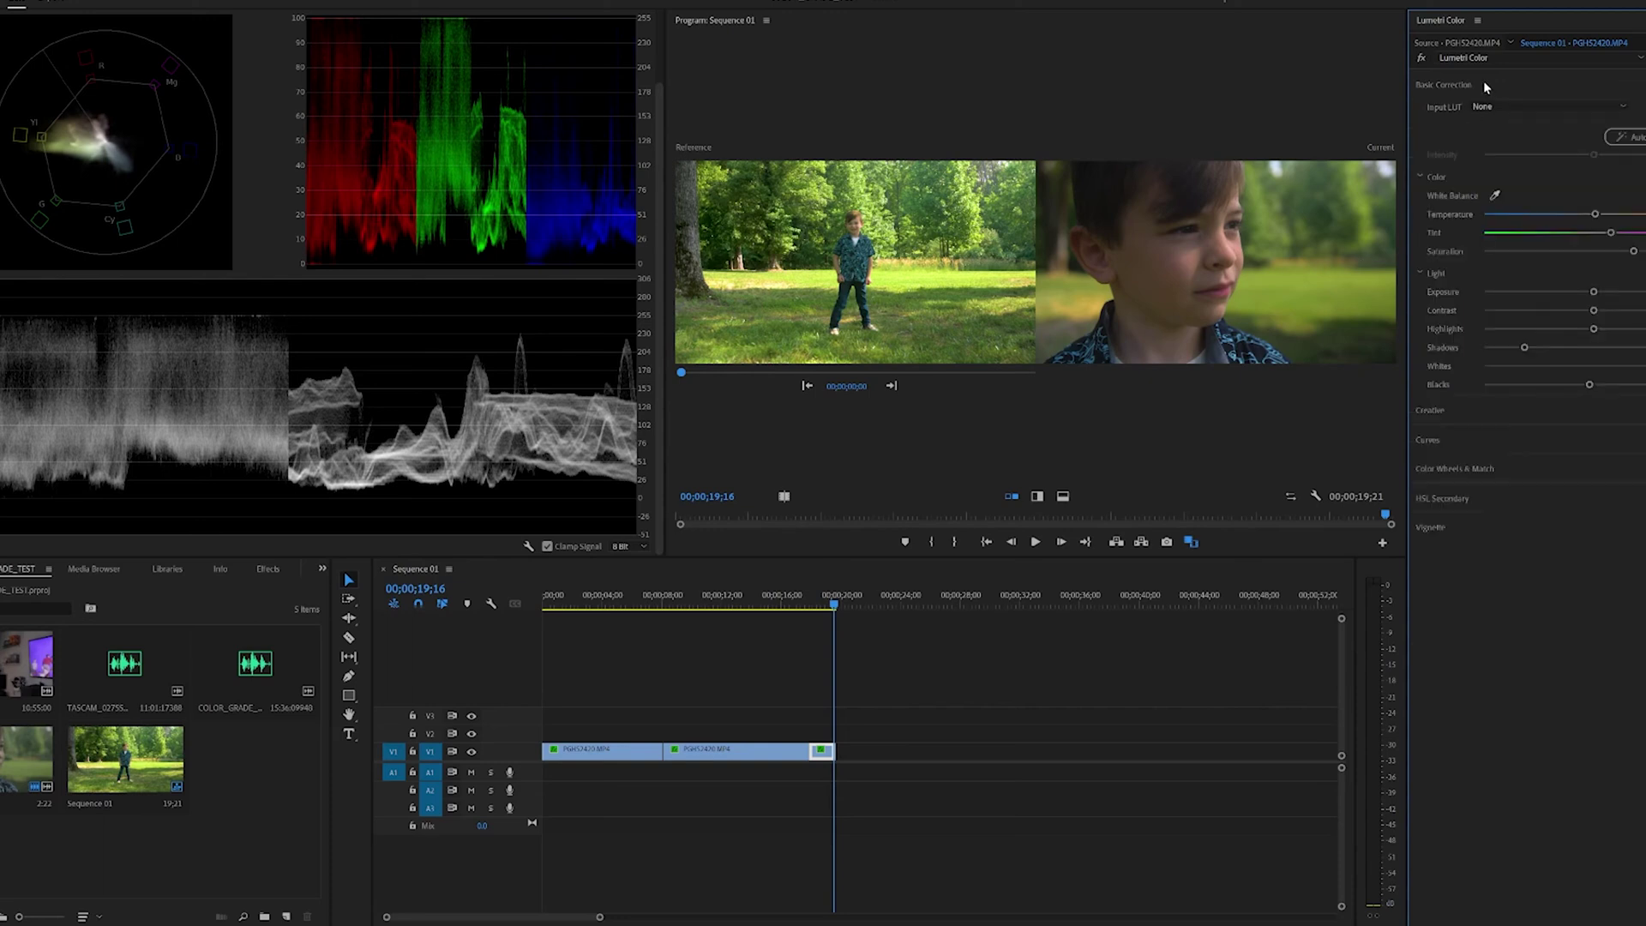
left_click(1493, 468)
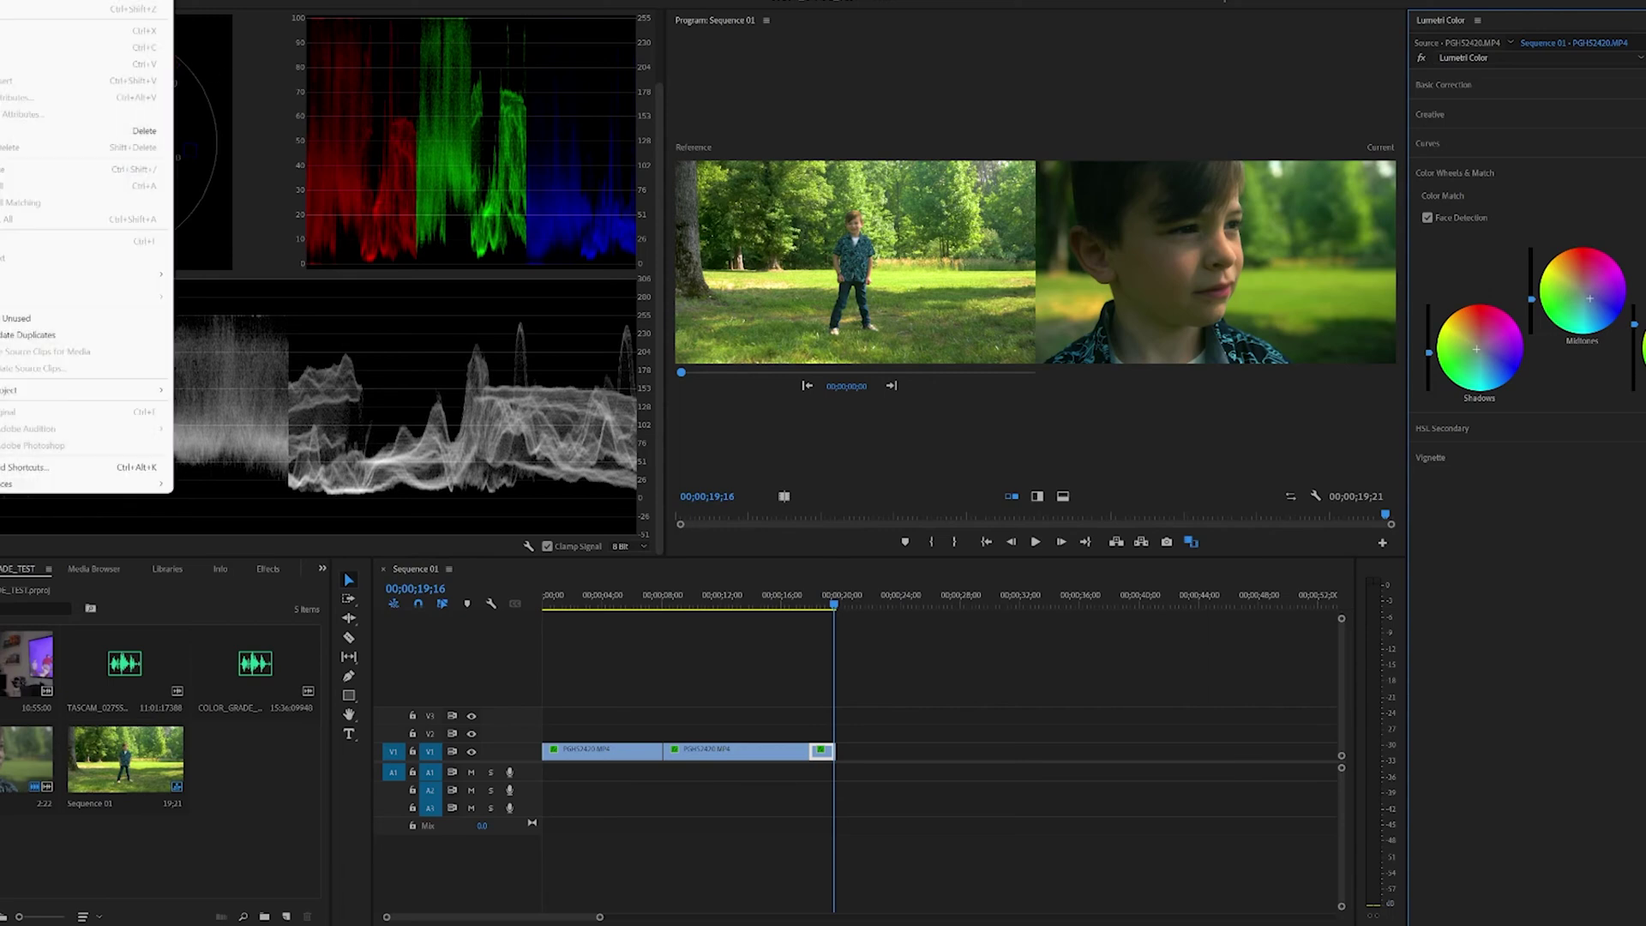
left_click(35, 26)
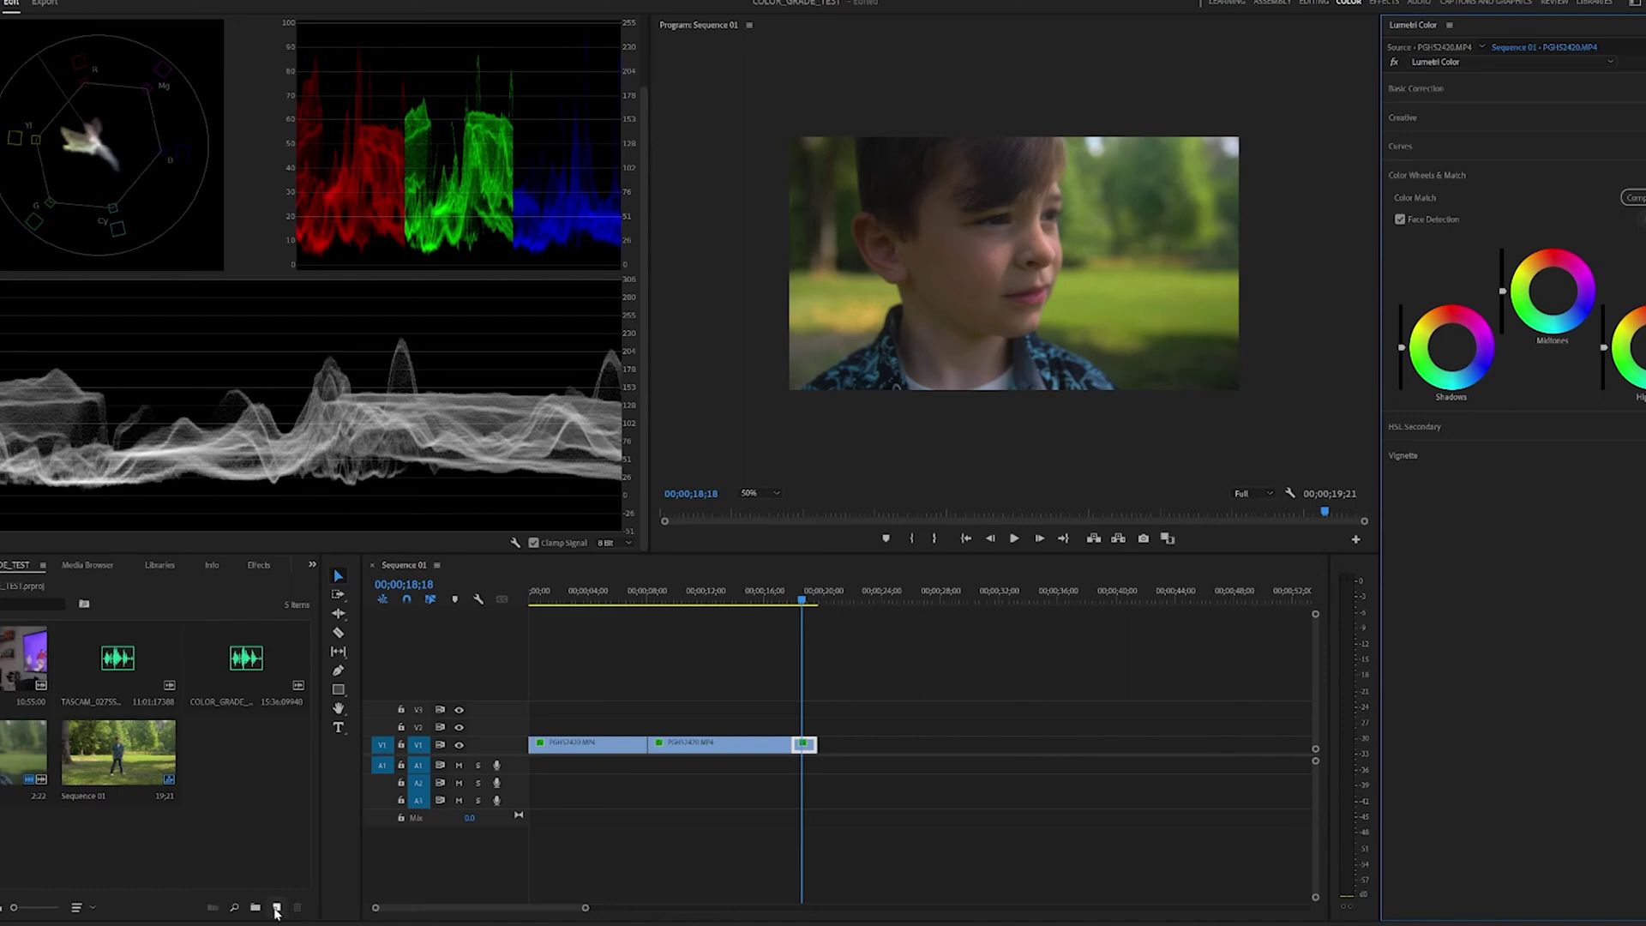
- Create a new Adjustment Layer item in the Project panel
left_click(276, 909)
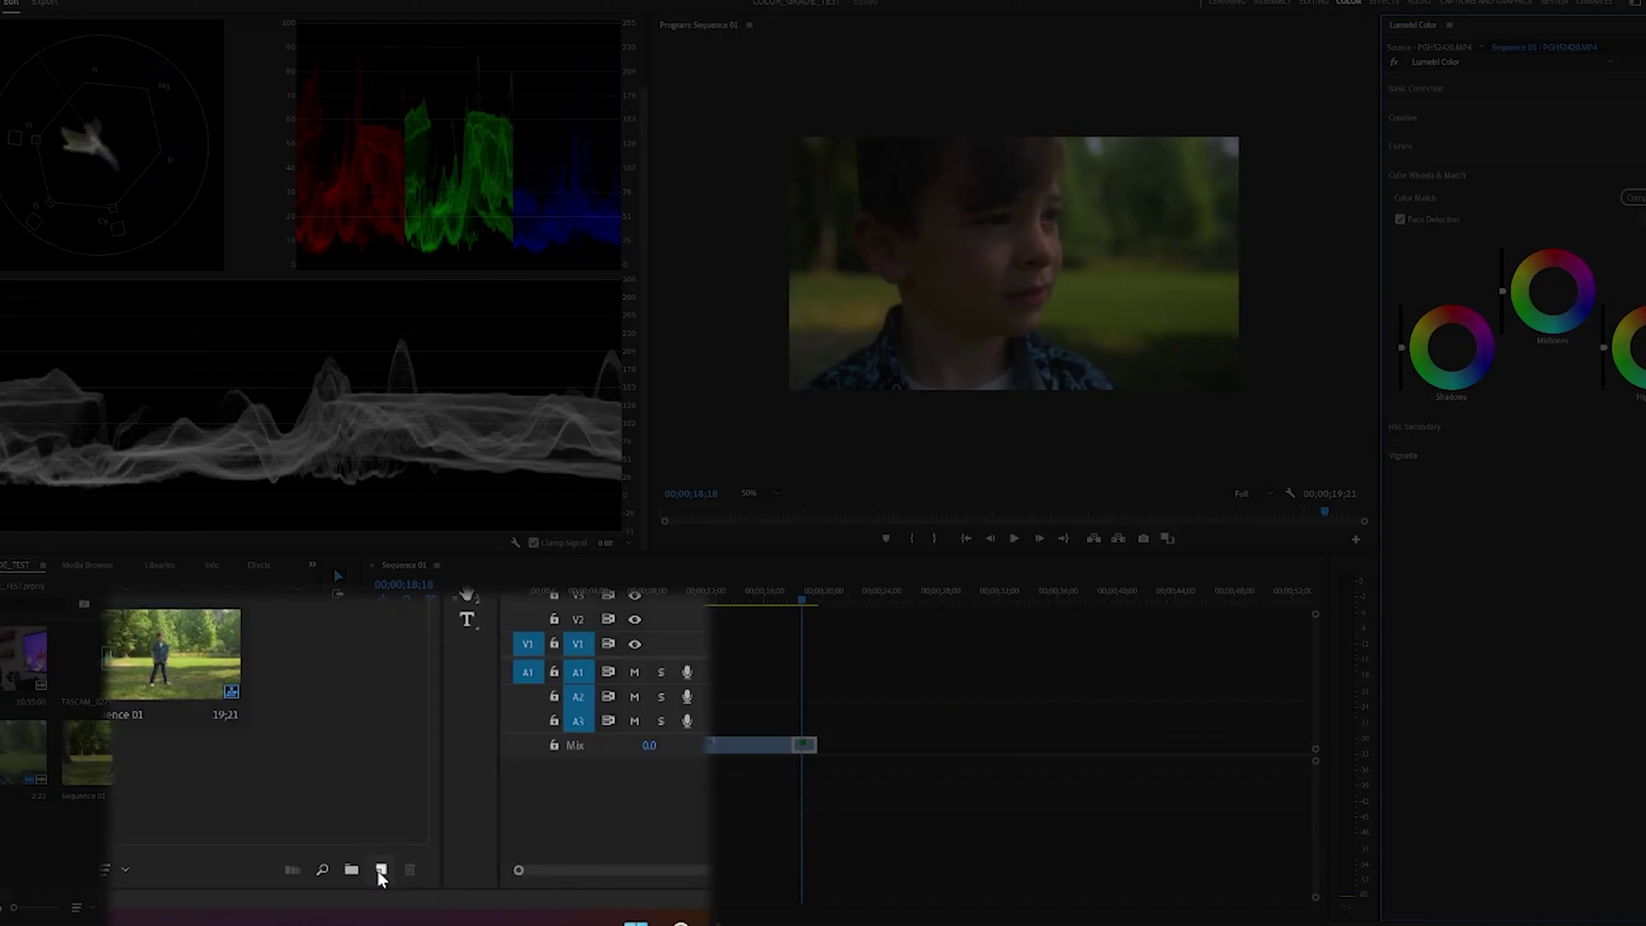
left_click(381, 871)
left_click(425, 739)
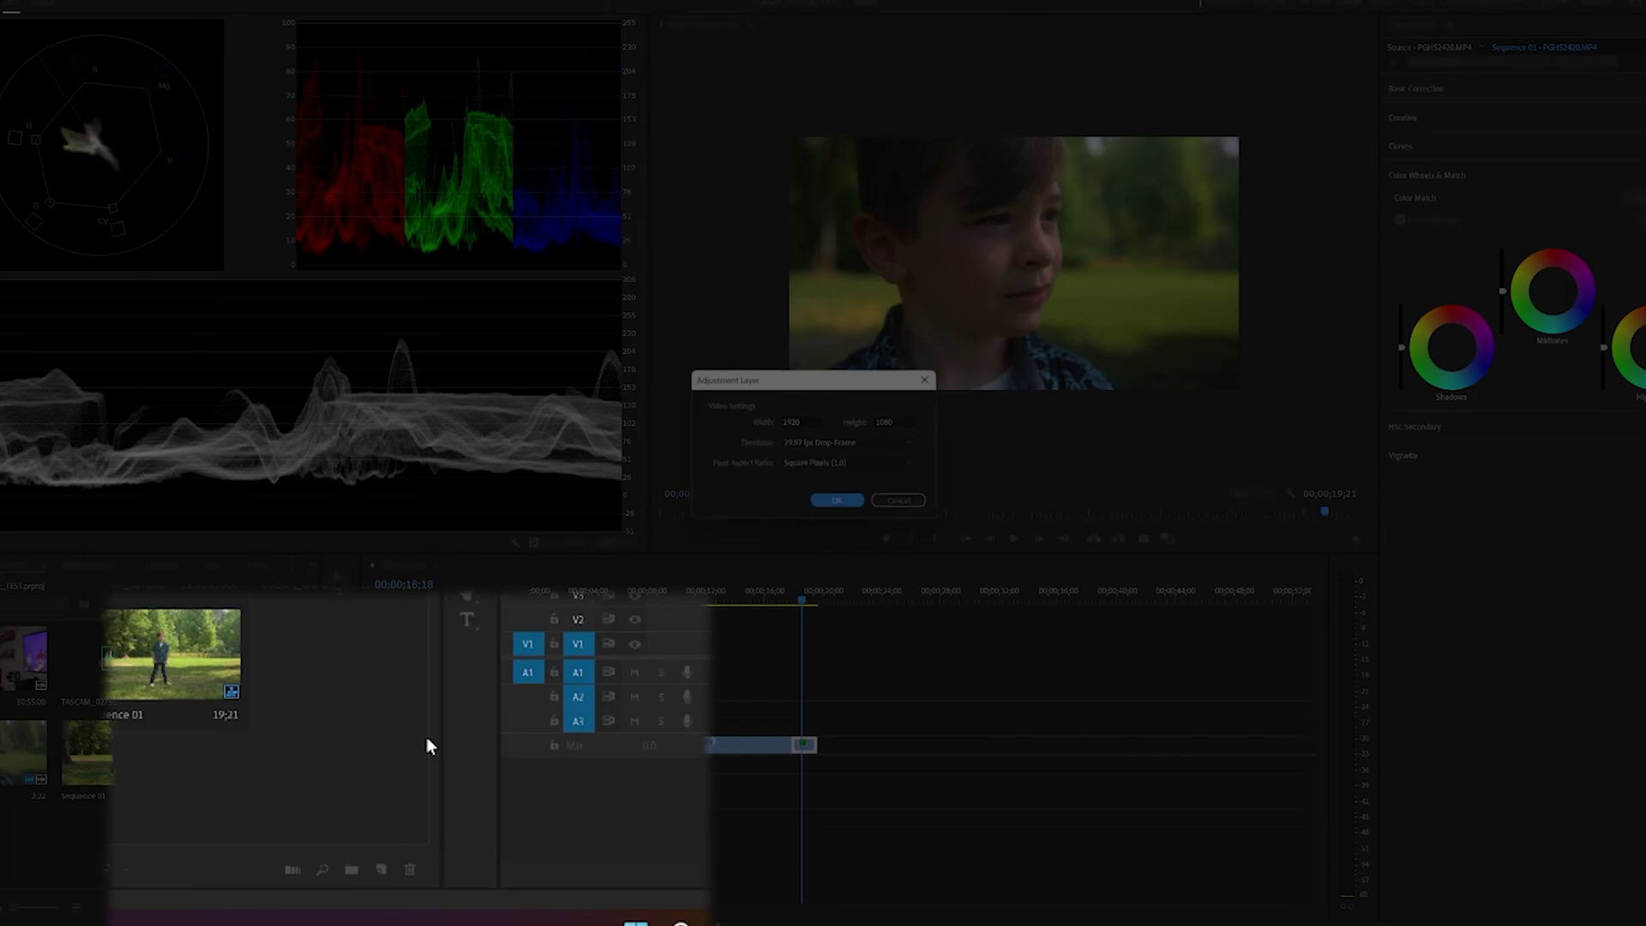
left_click(839, 504)
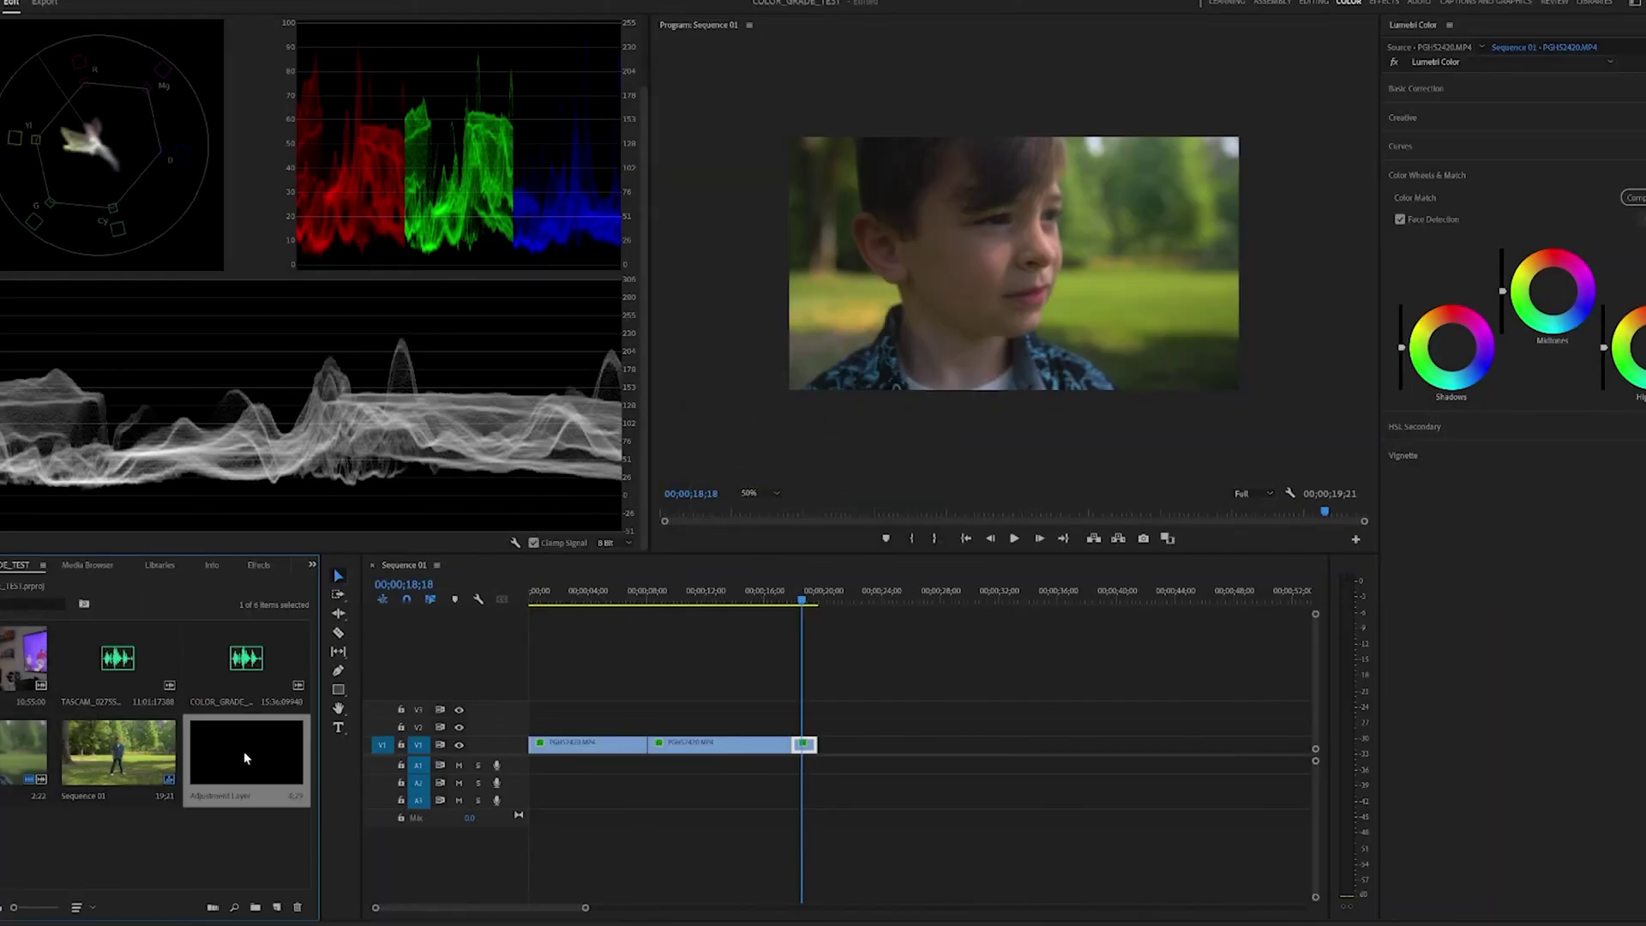
- Place the adjustment layer on V2 and stretch it across all three clips
left_click_drag(244, 751, 540, 727)
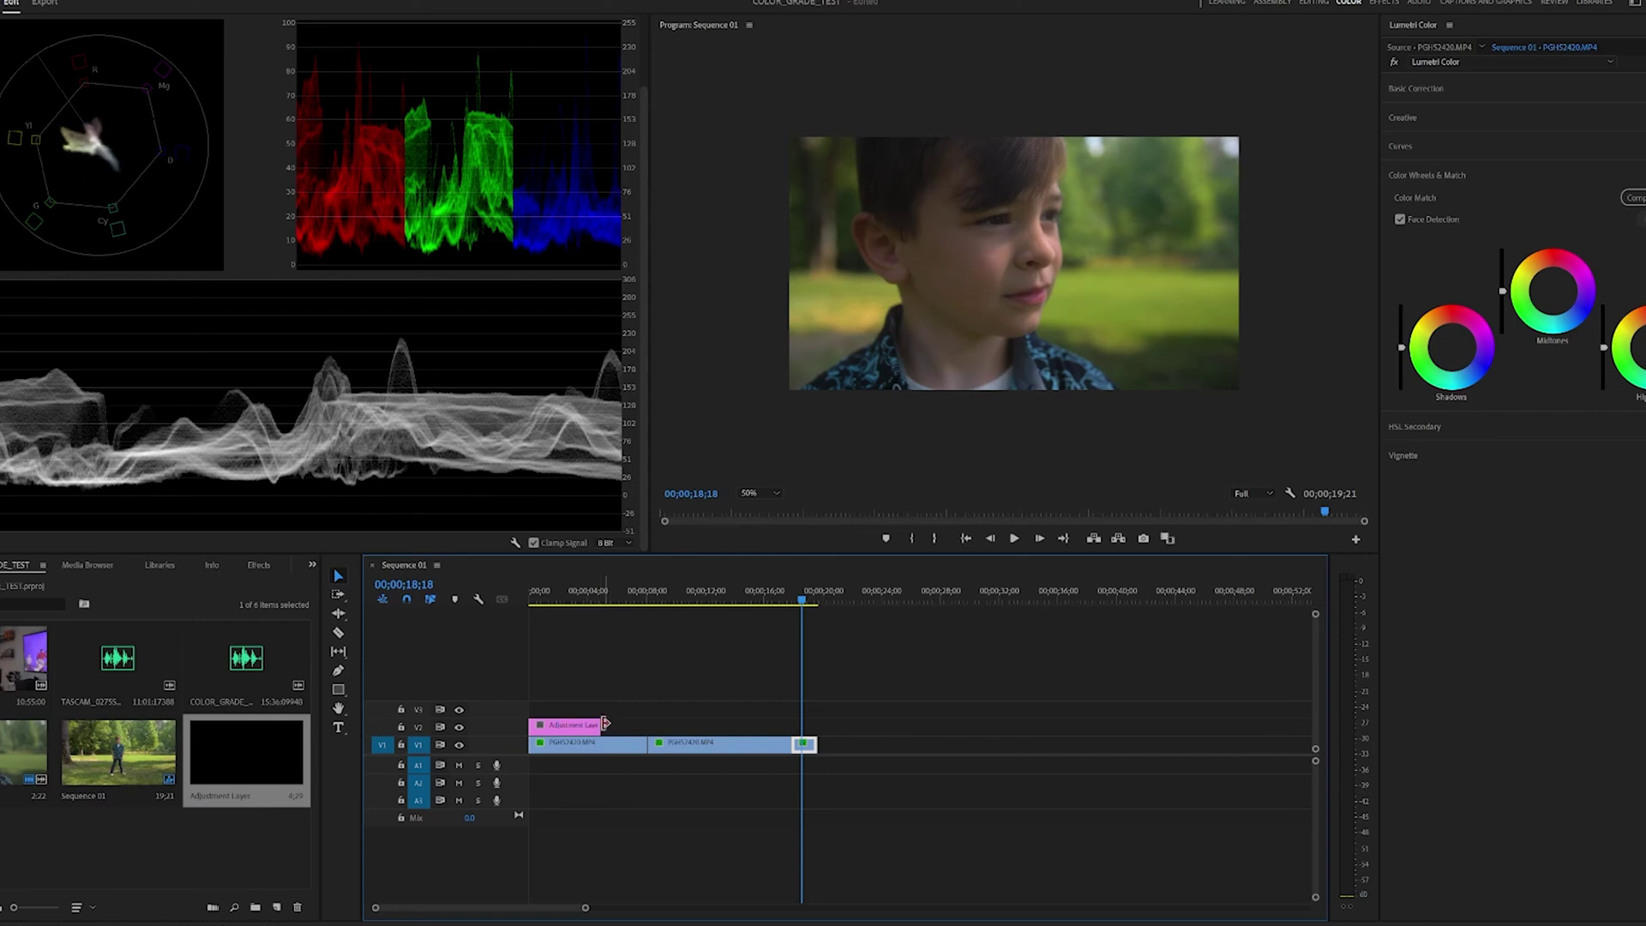
left_click_drag(600, 725, 801, 726)
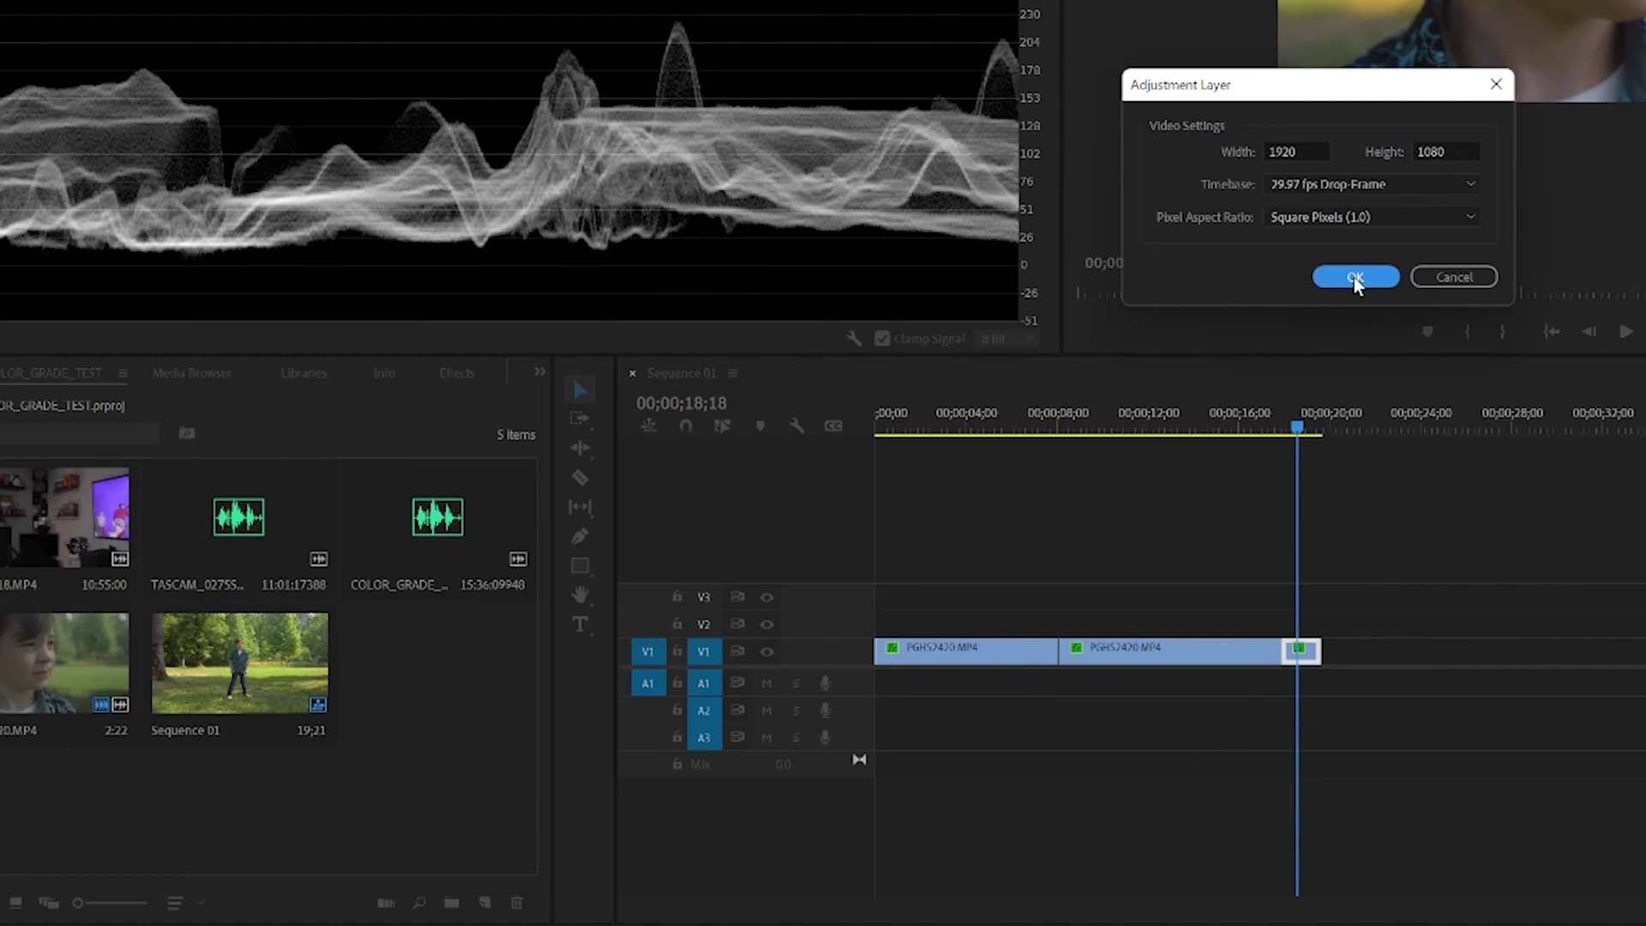
left_click(1355, 276)
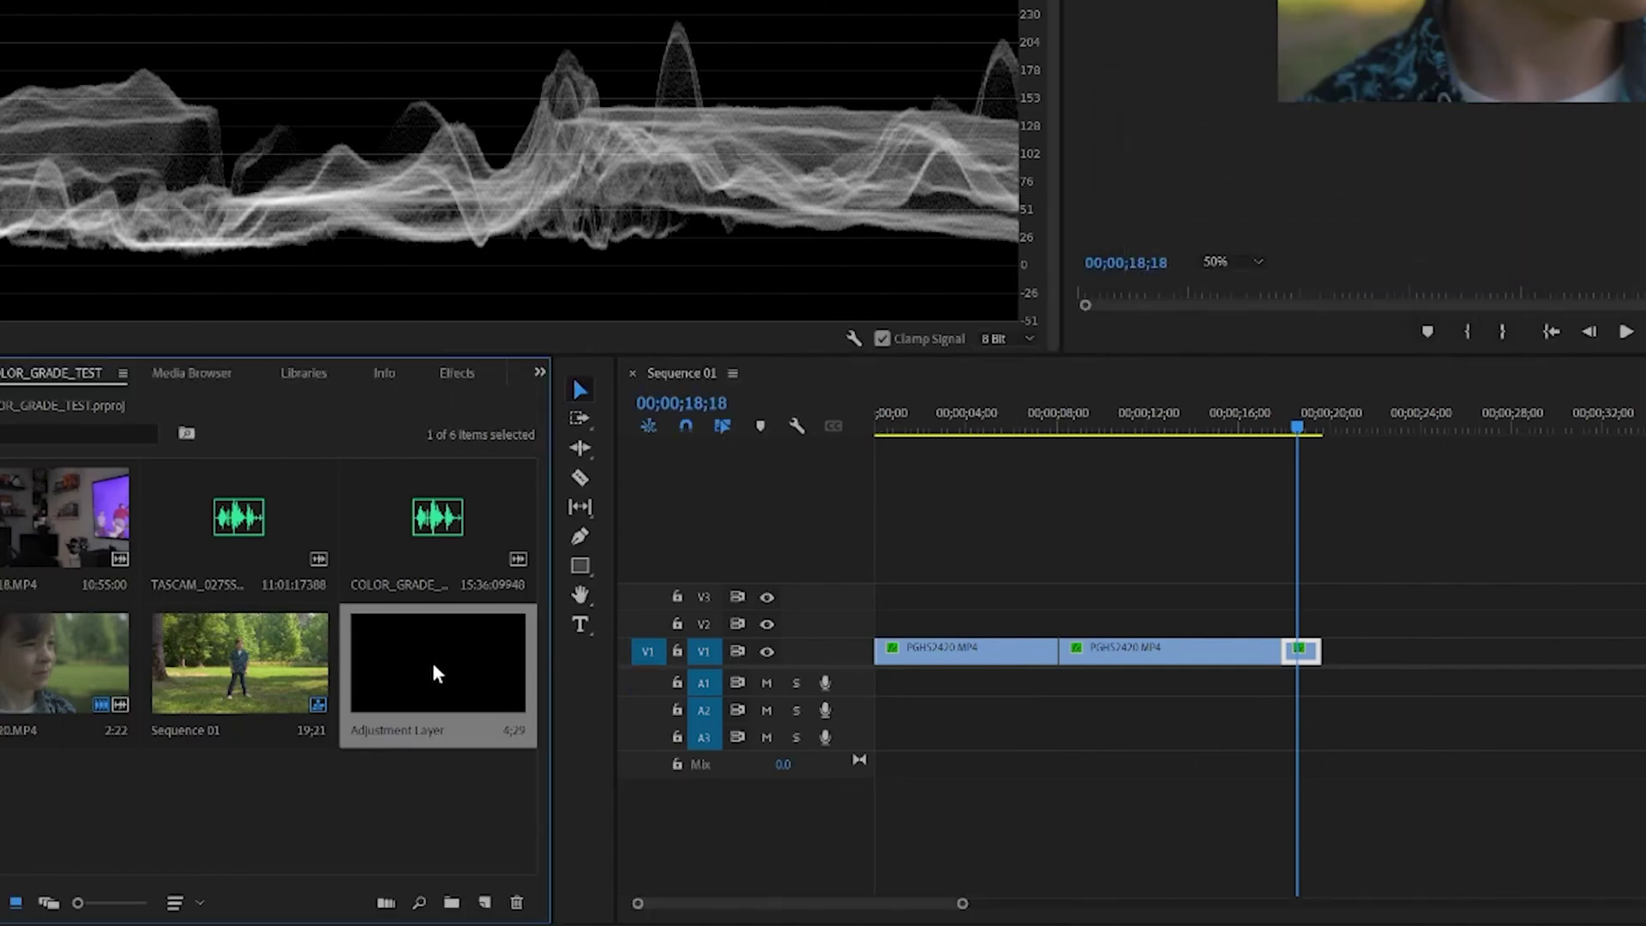
mouse_move(437, 674)
left_mouse_down()
mouse_move(810, 566)
mouse_move(857, 632)
left_mouse_up()
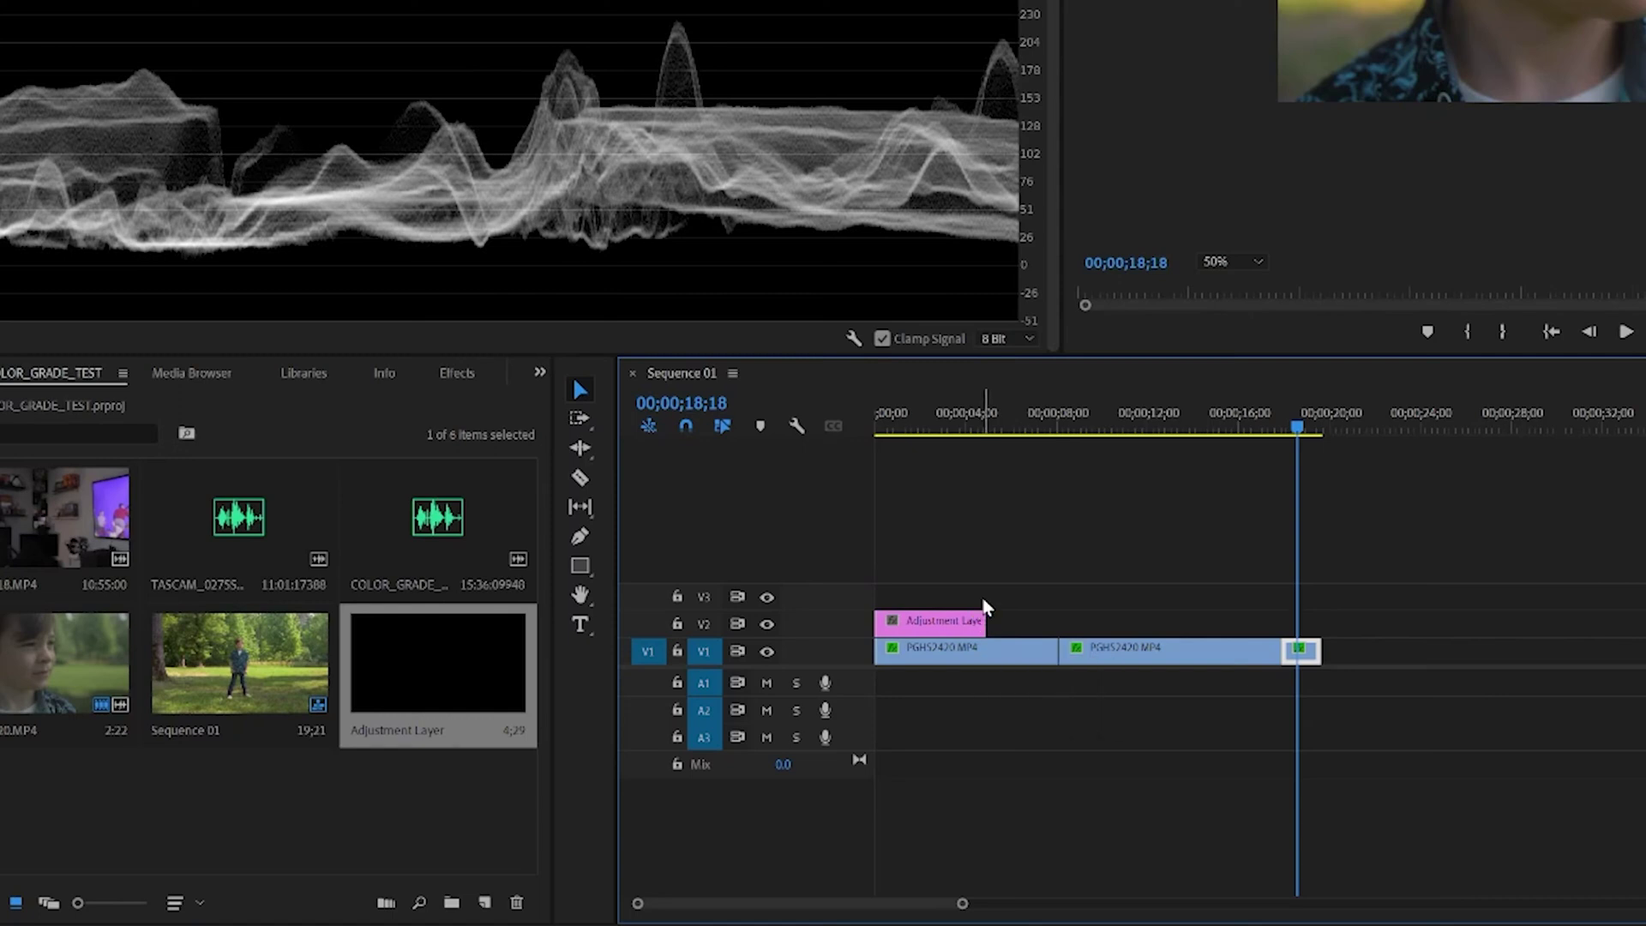
left_click_drag(984, 620, 1318, 619)
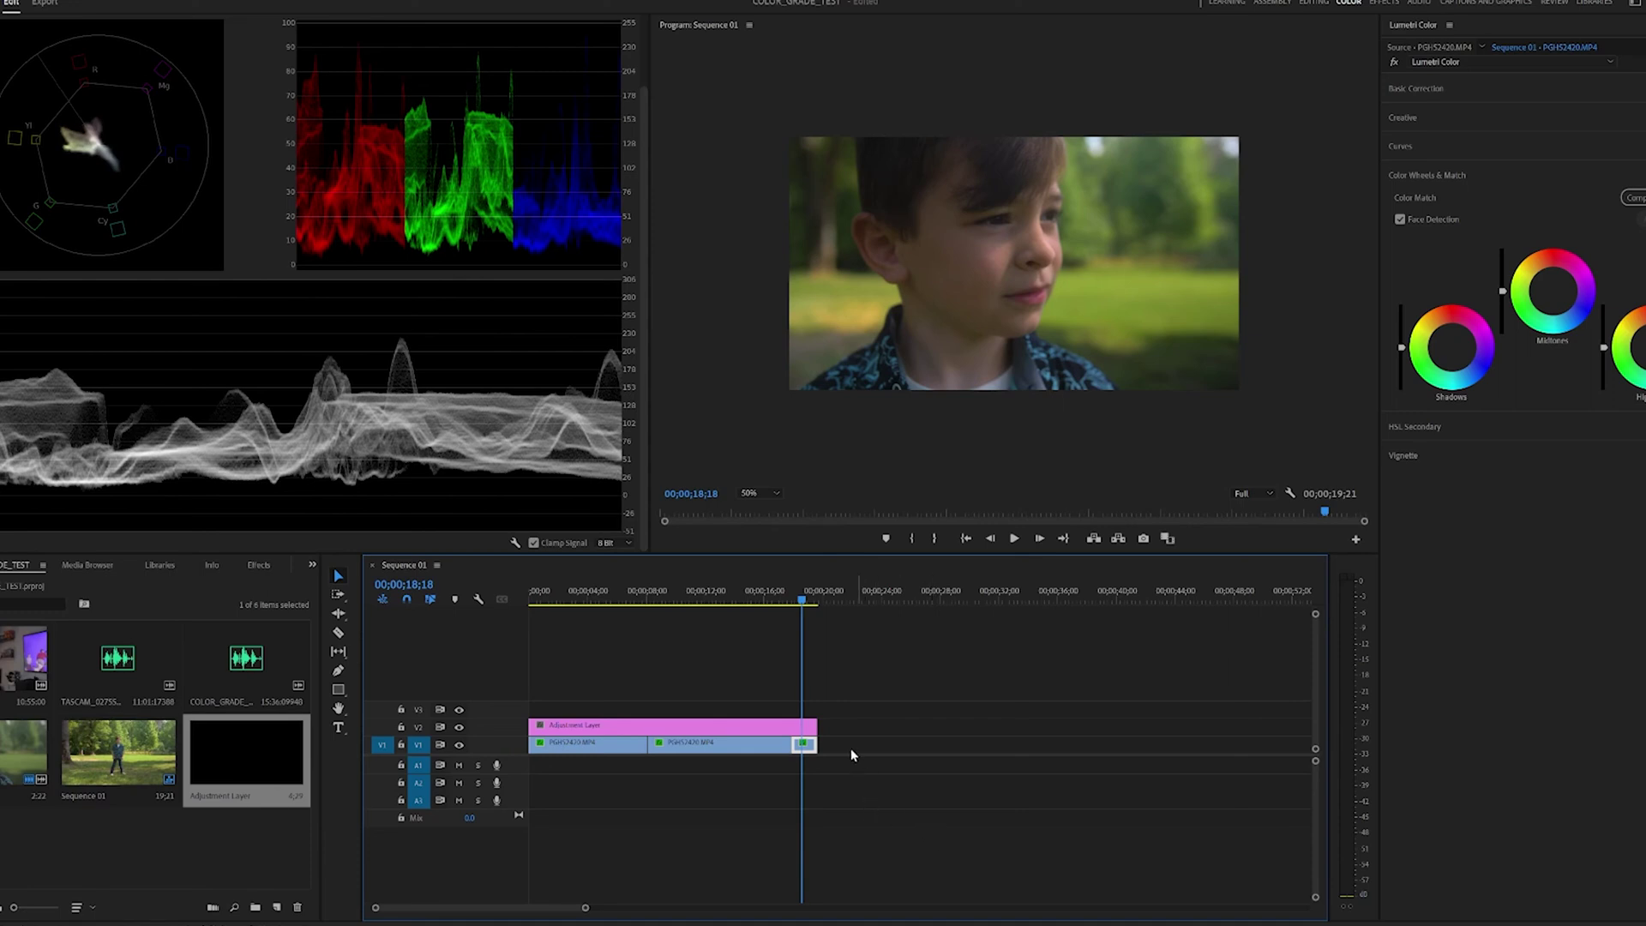
left_click(745, 727)
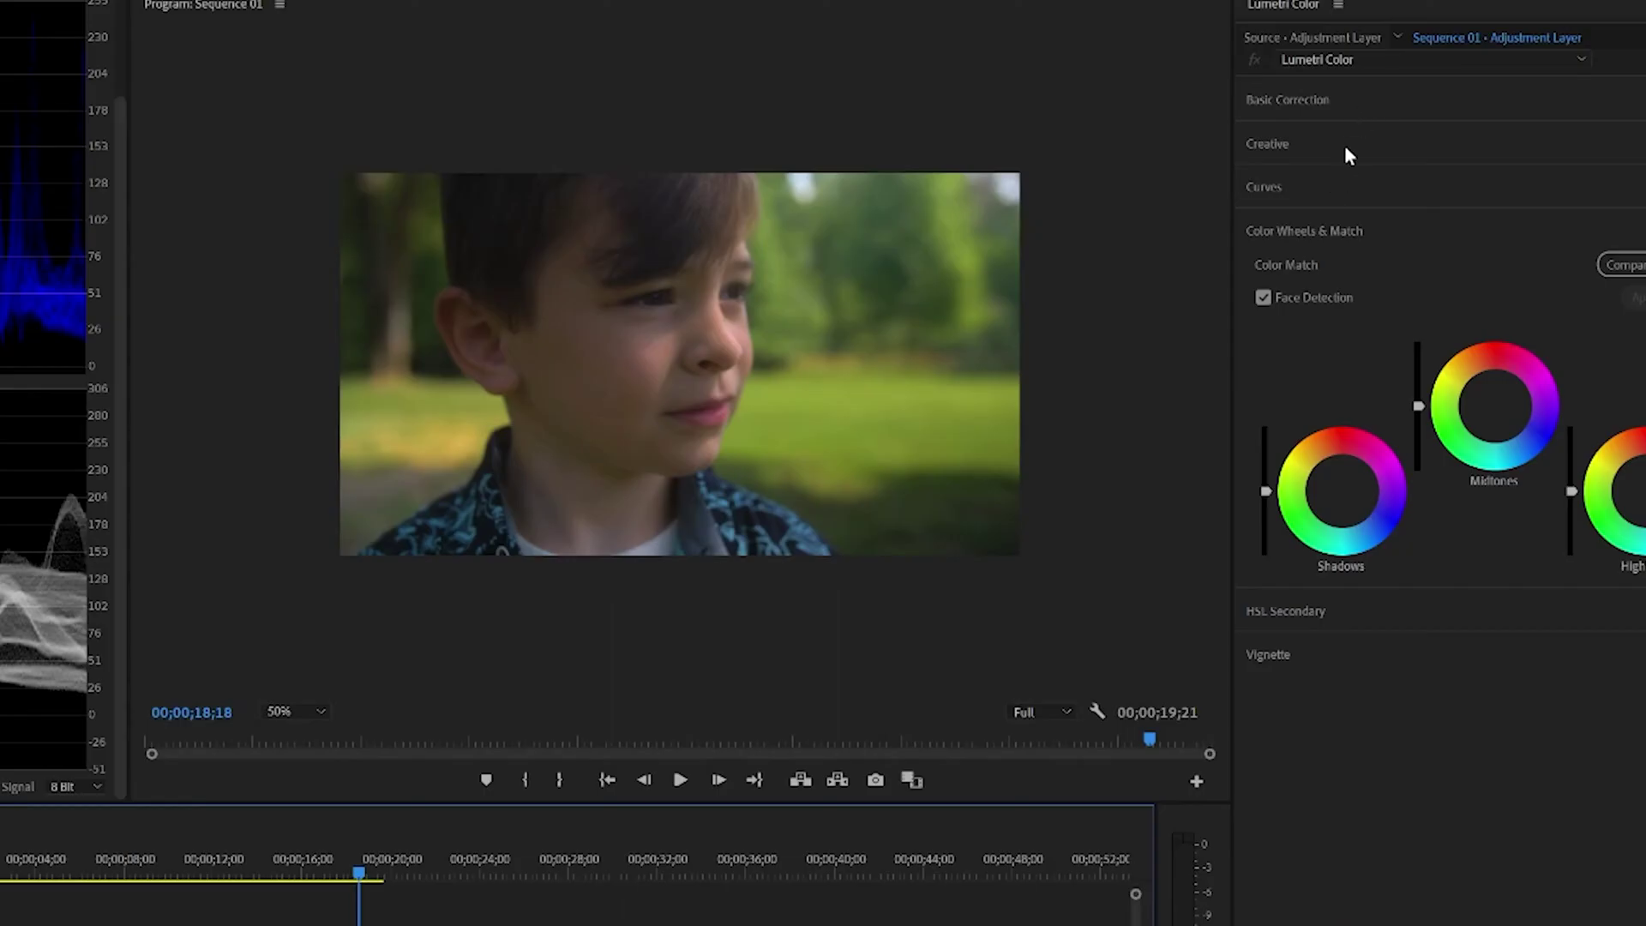
- Apply a creative Look to the adjustment layer and lower its Intensity
left_click(1344, 147)
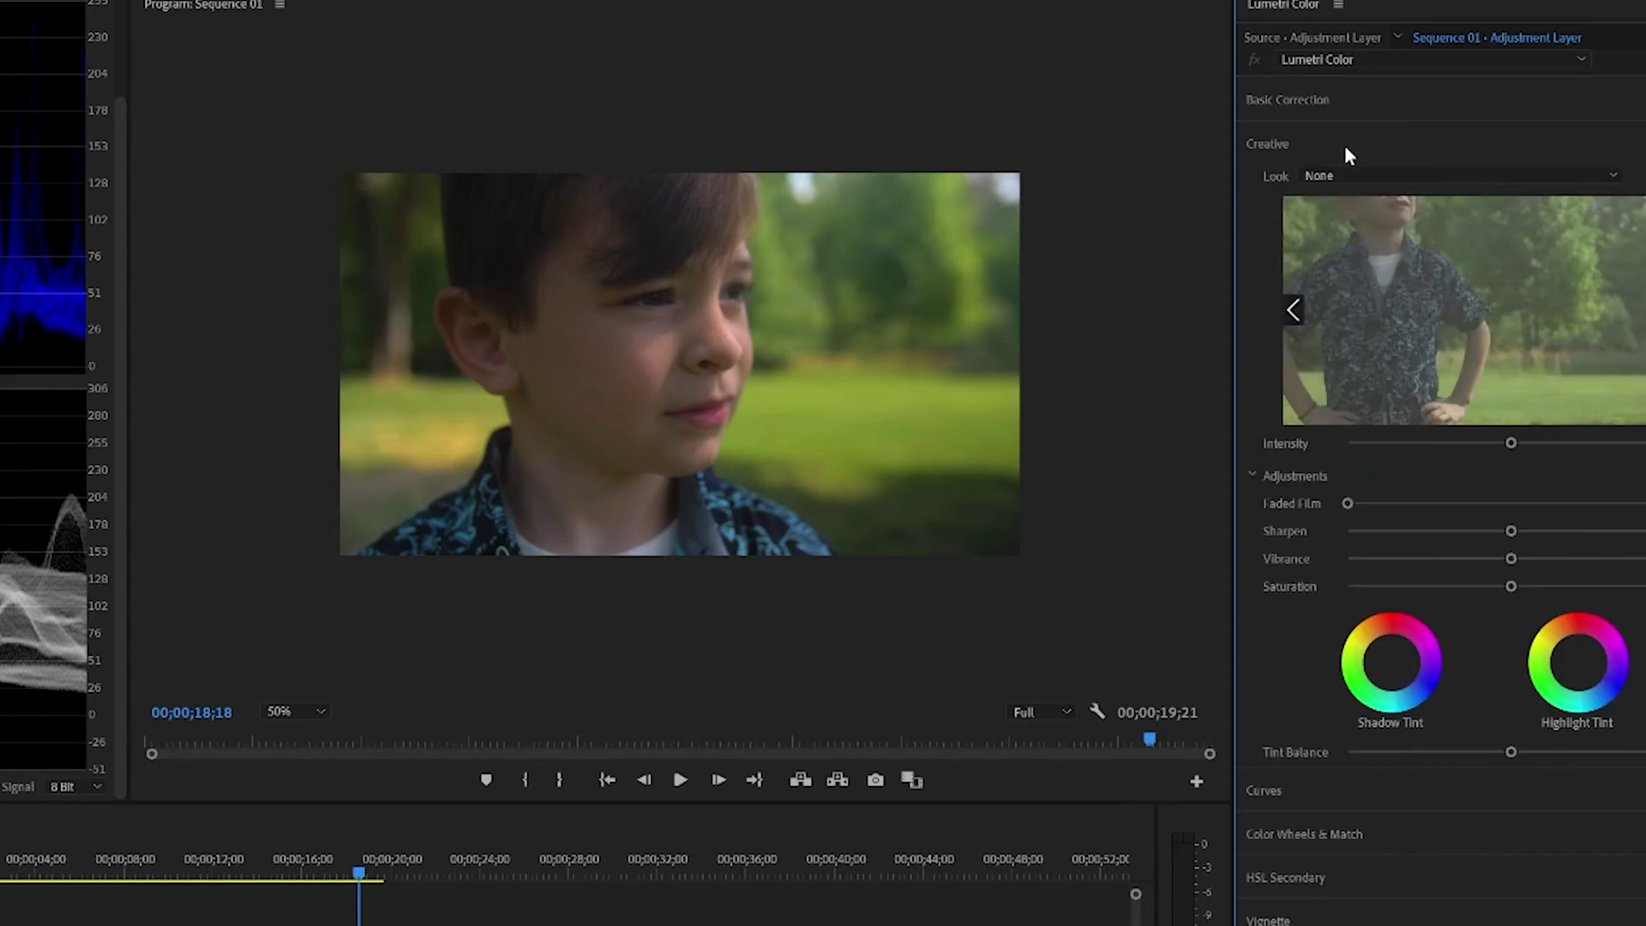
left_click(1388, 176)
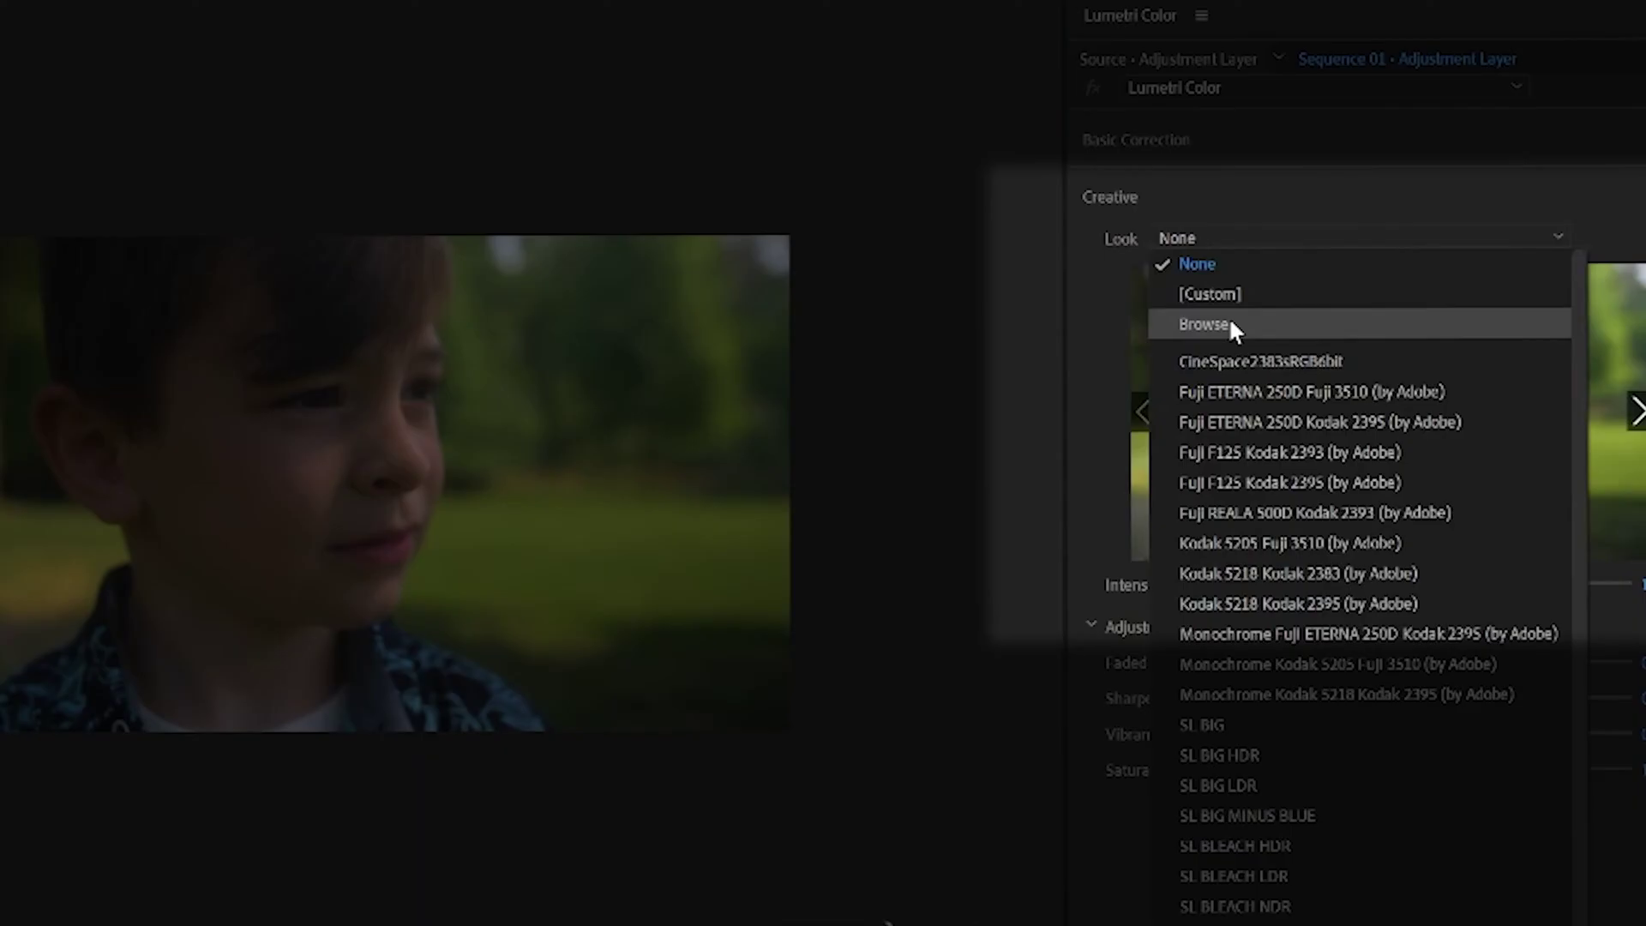
left_click(1227, 329)
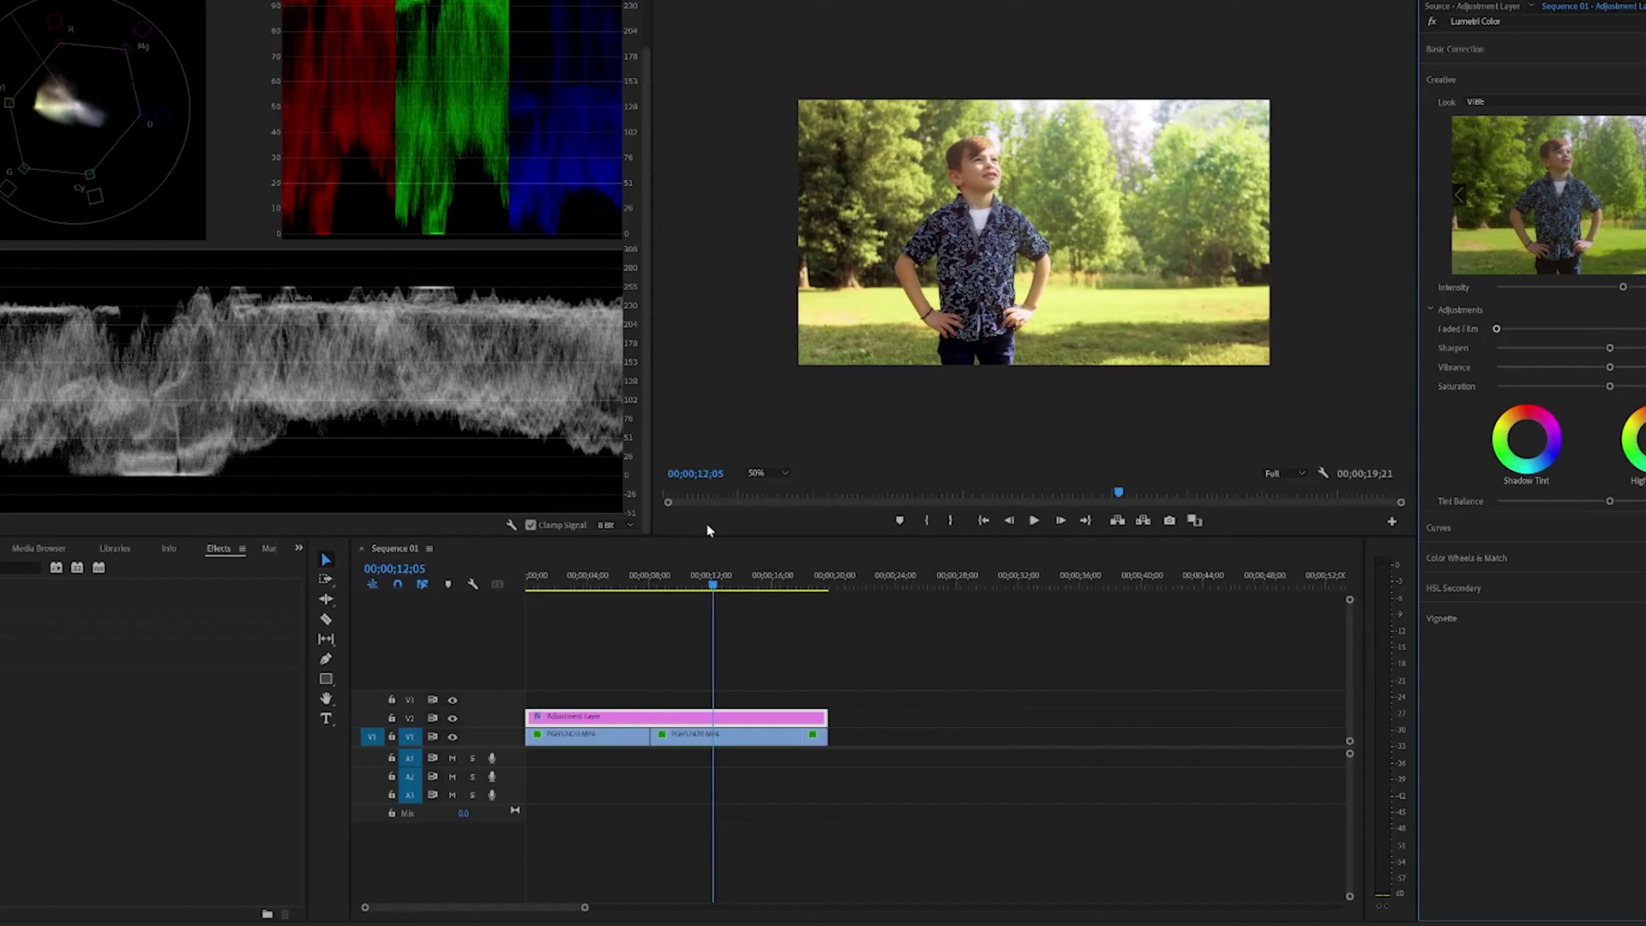
left_click(813, 586)
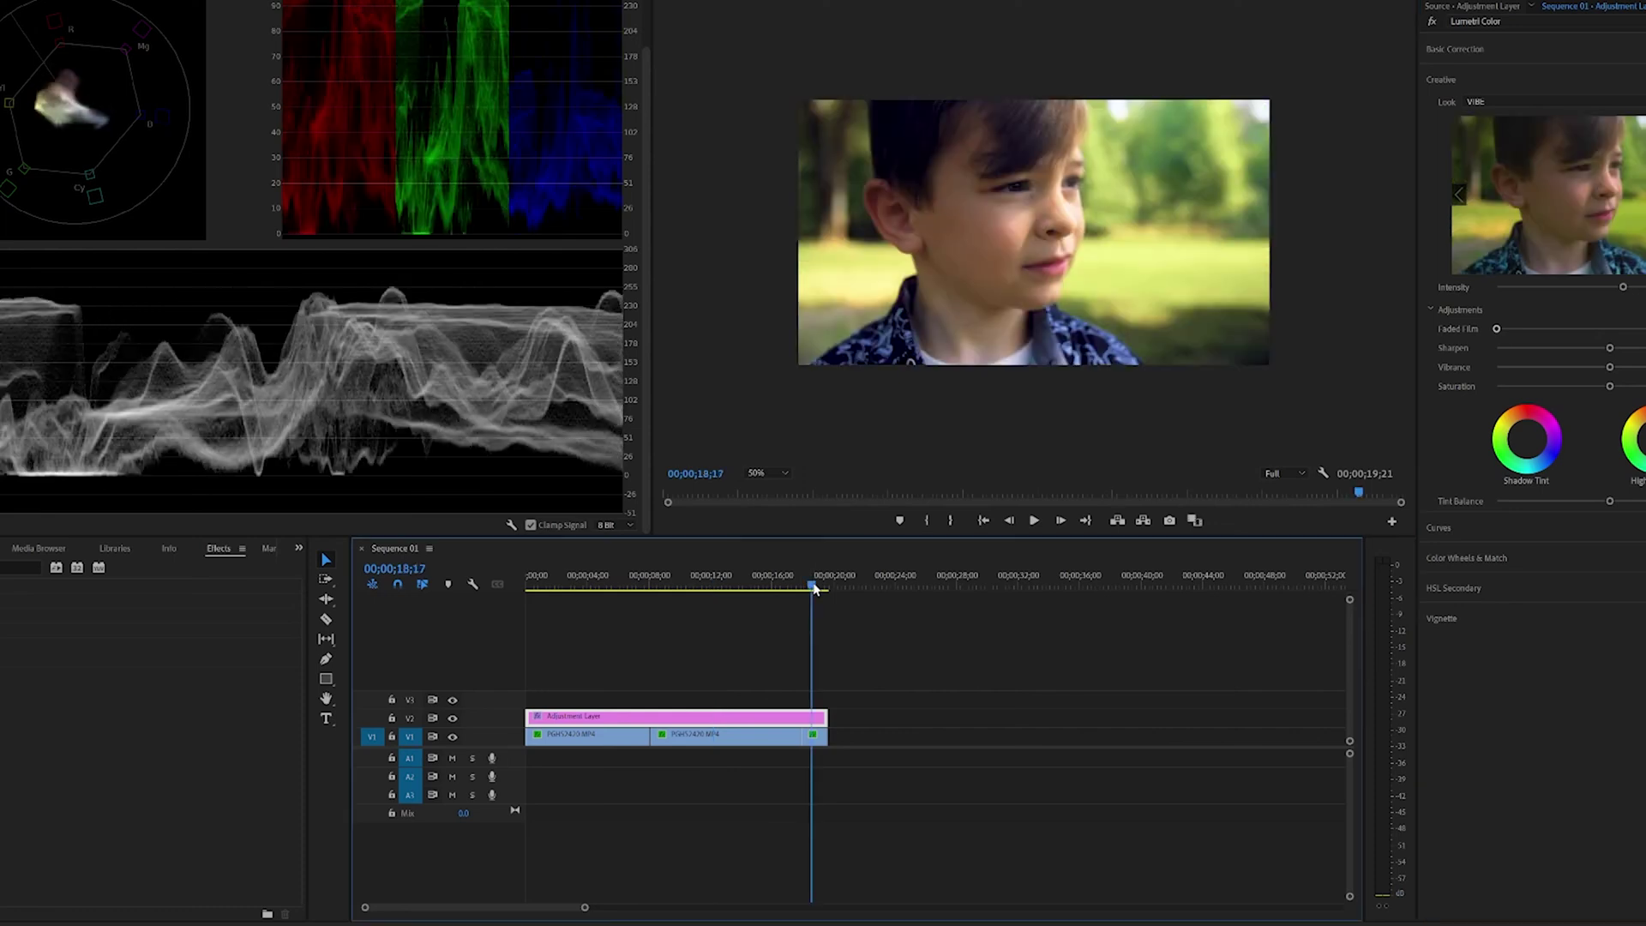
left_click(570, 585)
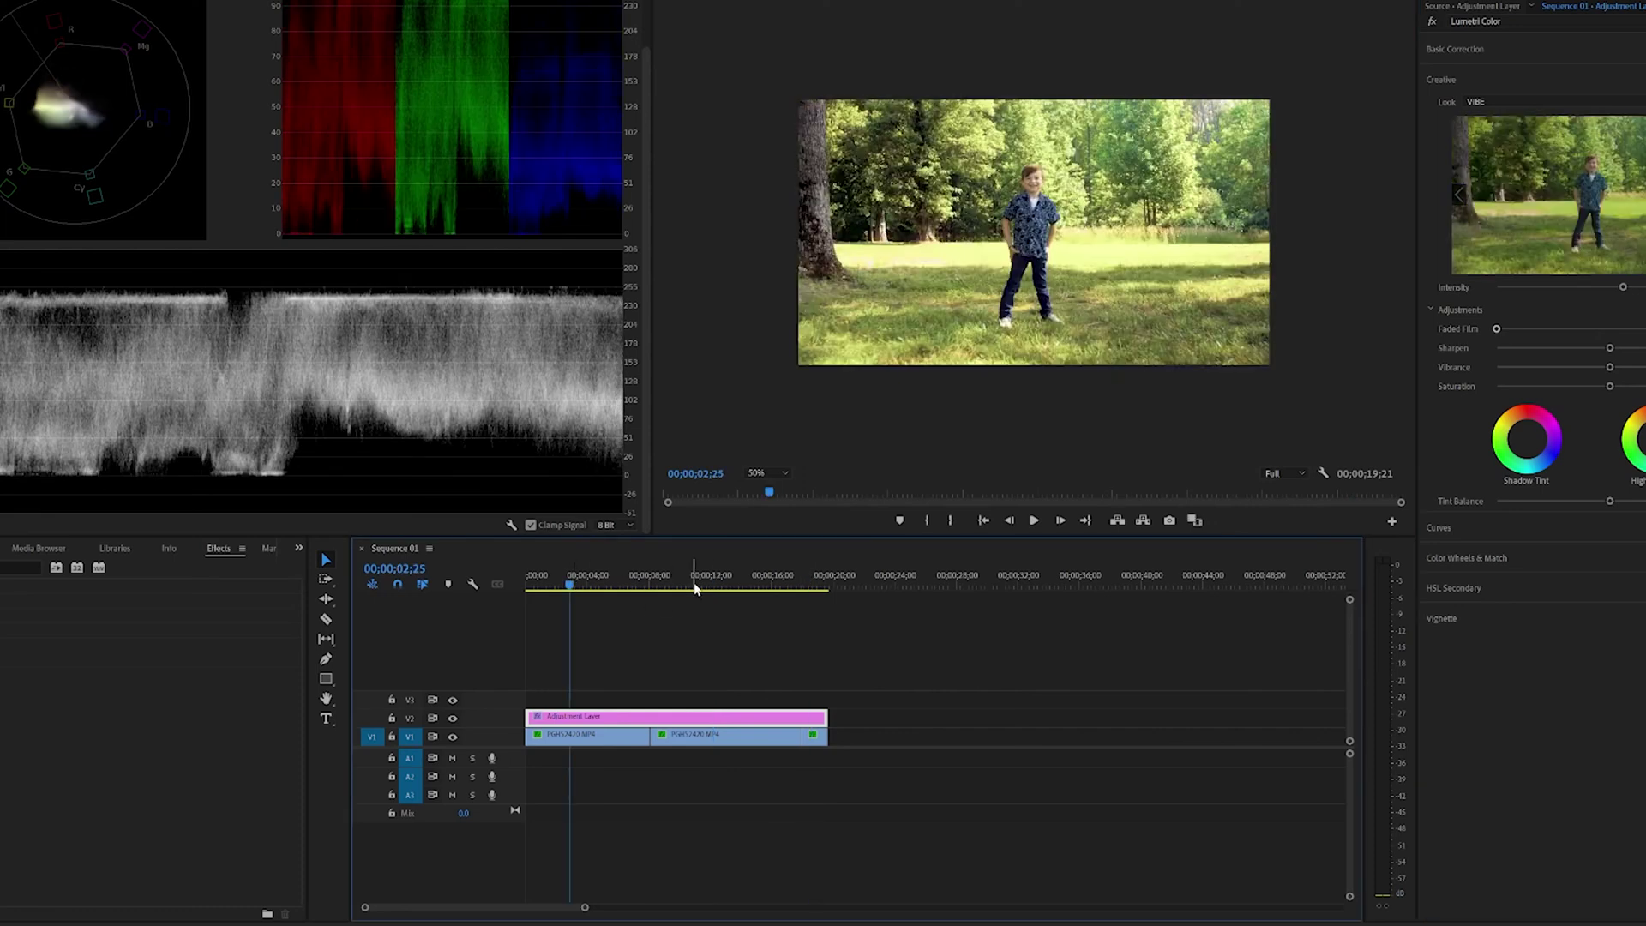
left_click(697, 584)
left_click(815, 584)
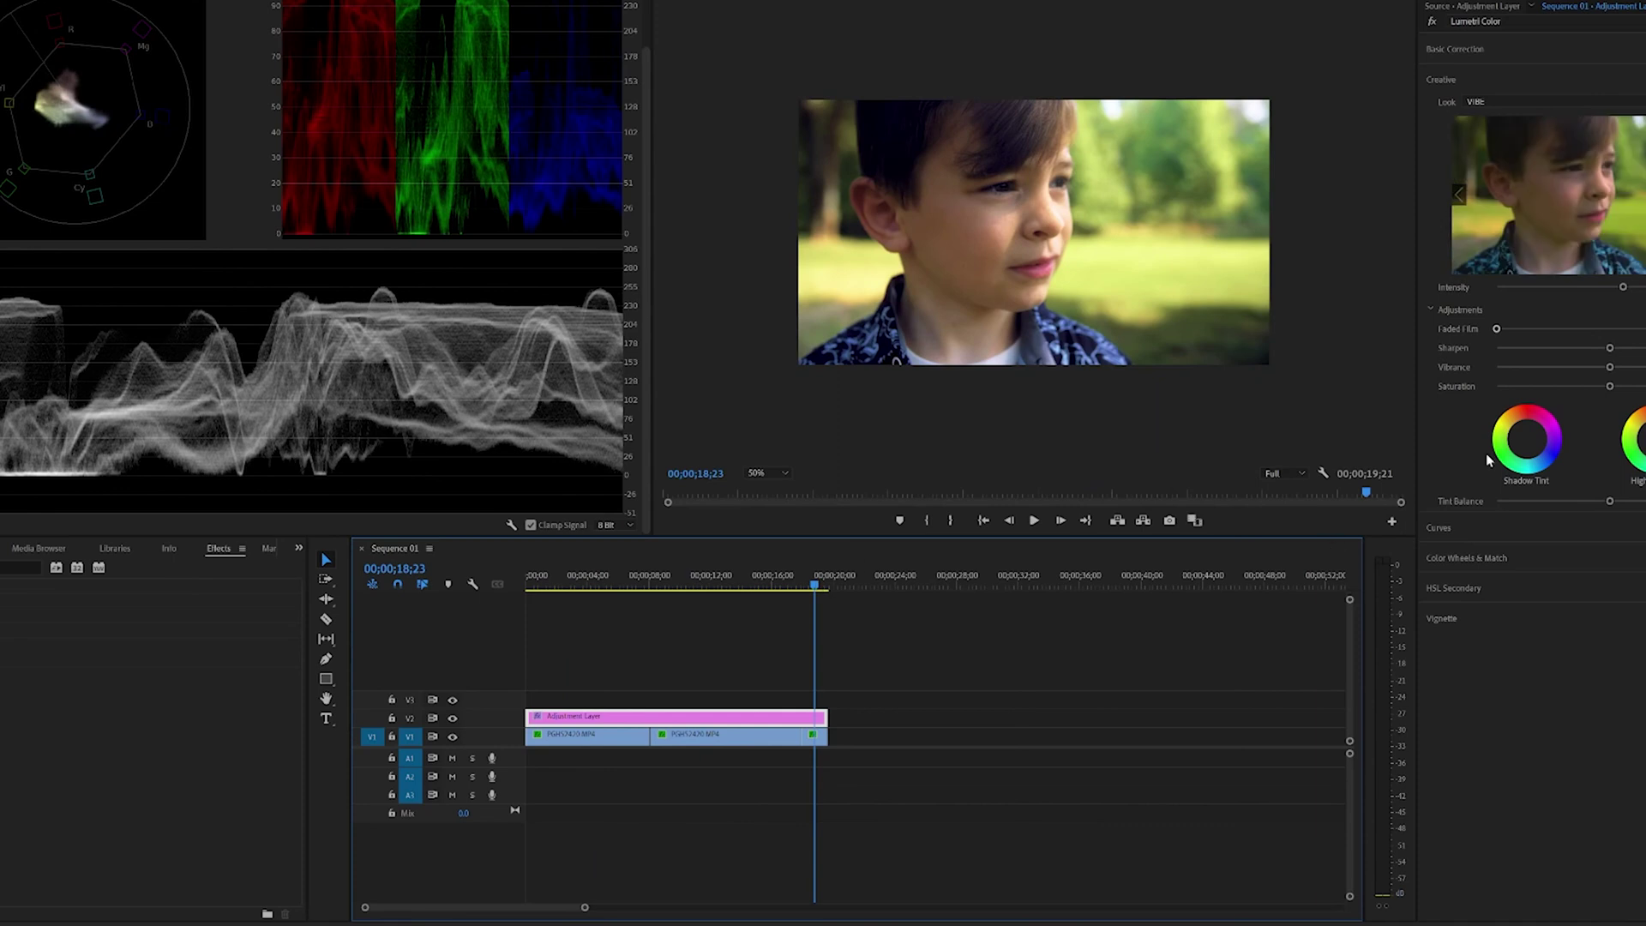
left_click_drag(1622, 288, 1547, 285)
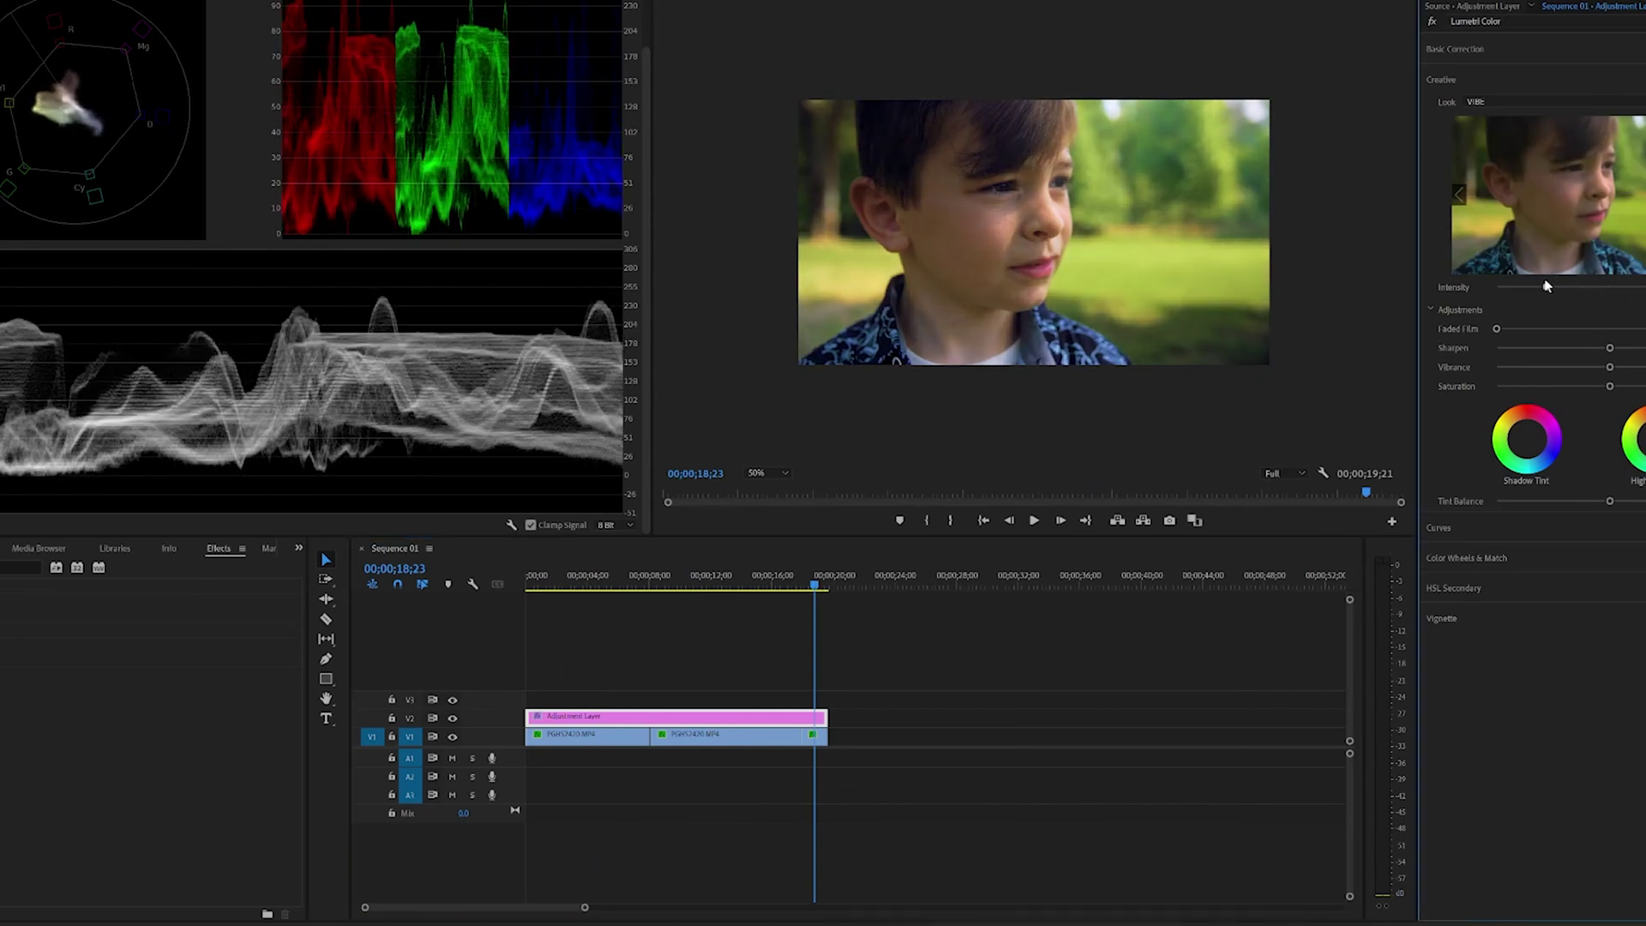
- Preview the graded wide and close-up shots, then play back Sequence 01
left_click(746, 585)
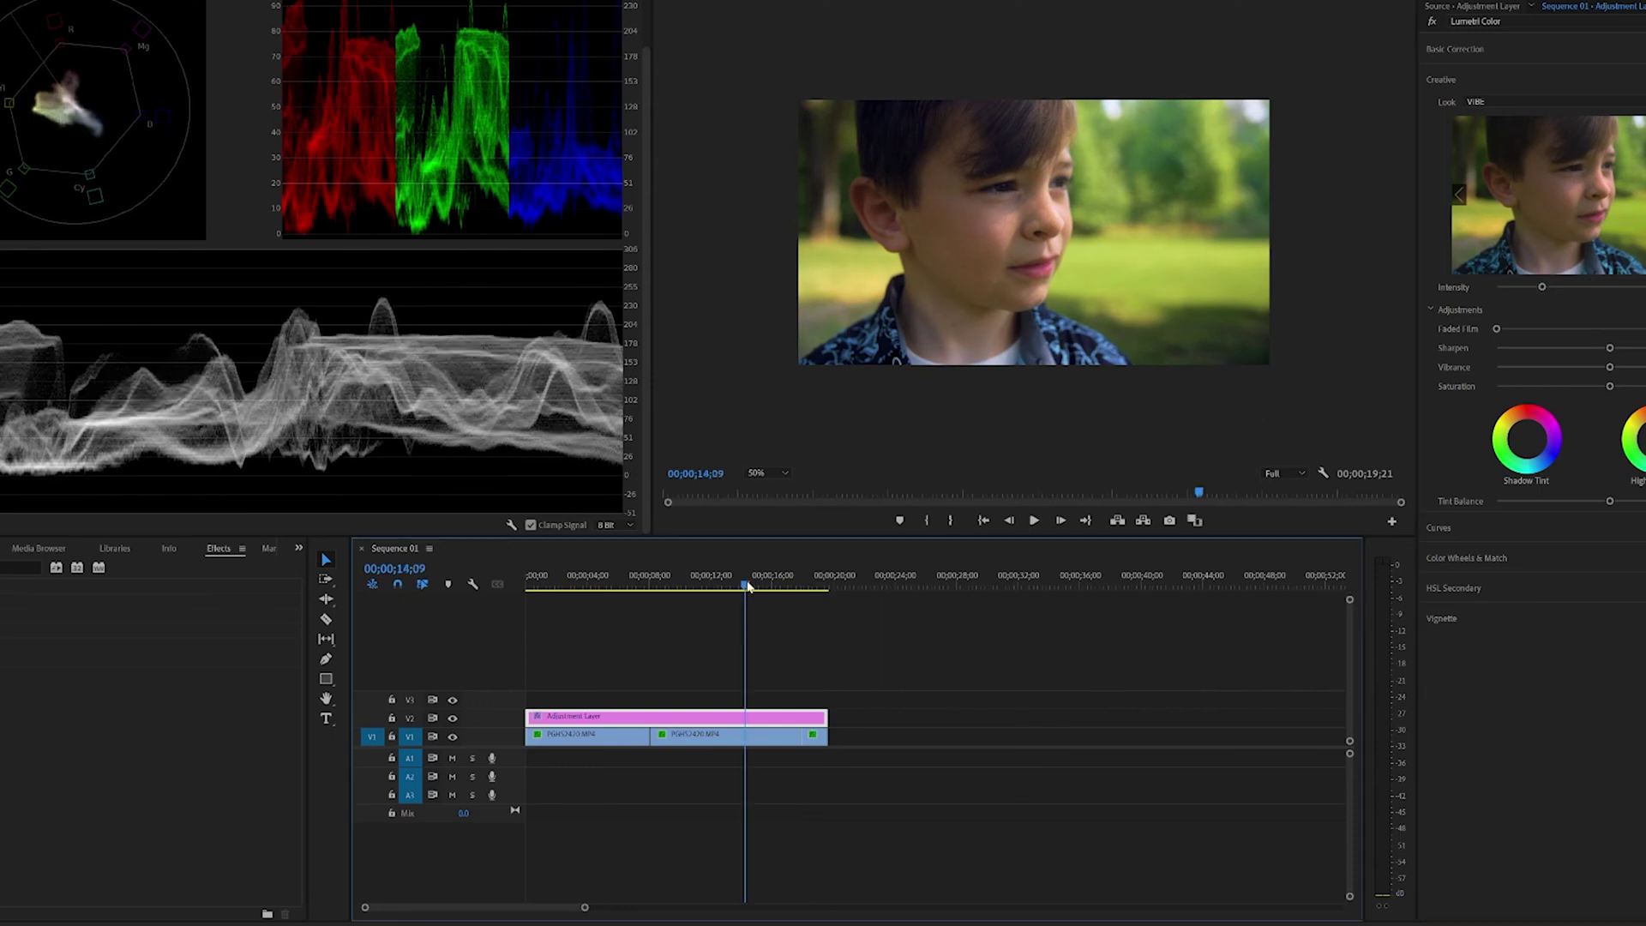
left_click(604, 585)
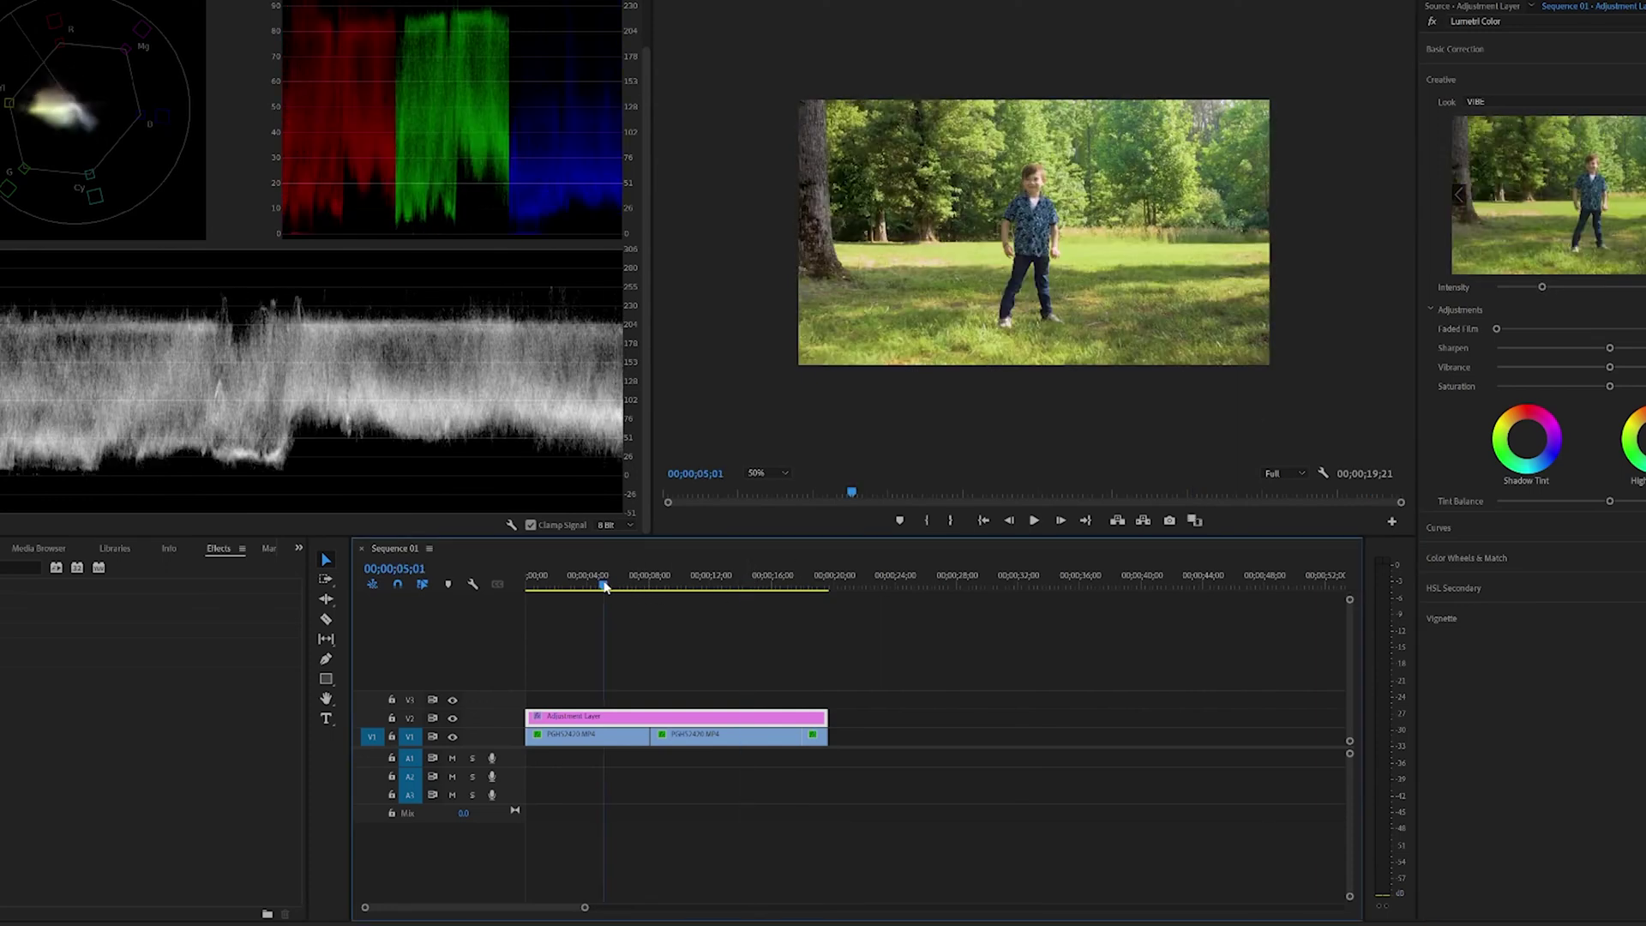
left_click(704, 586)
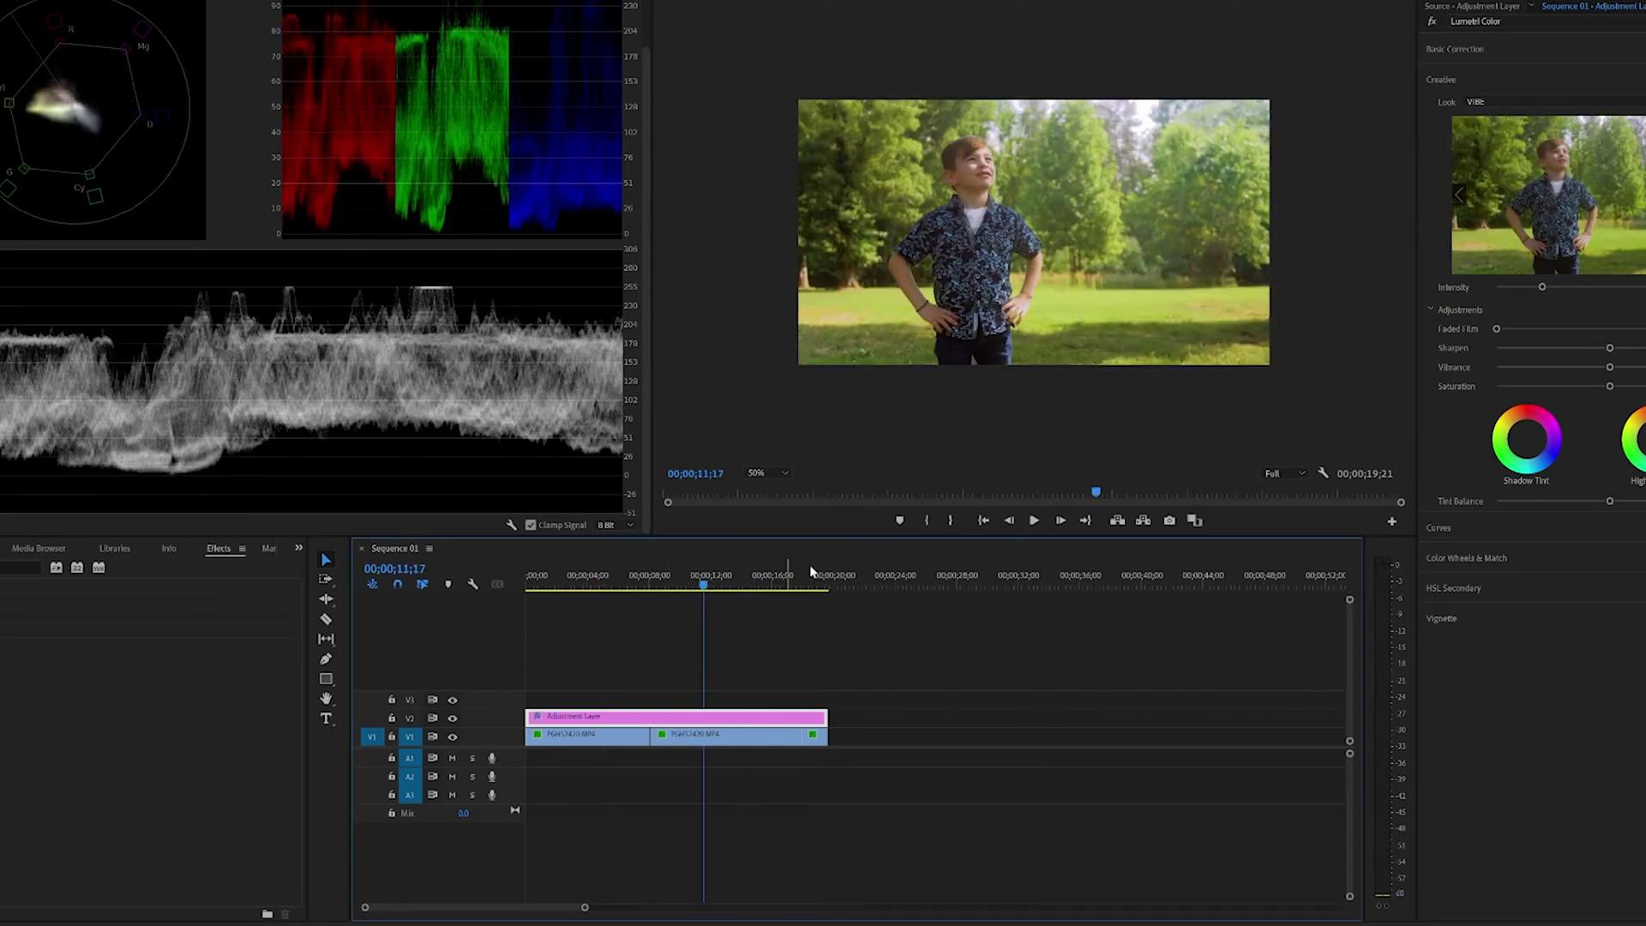
left_click(1034, 520)
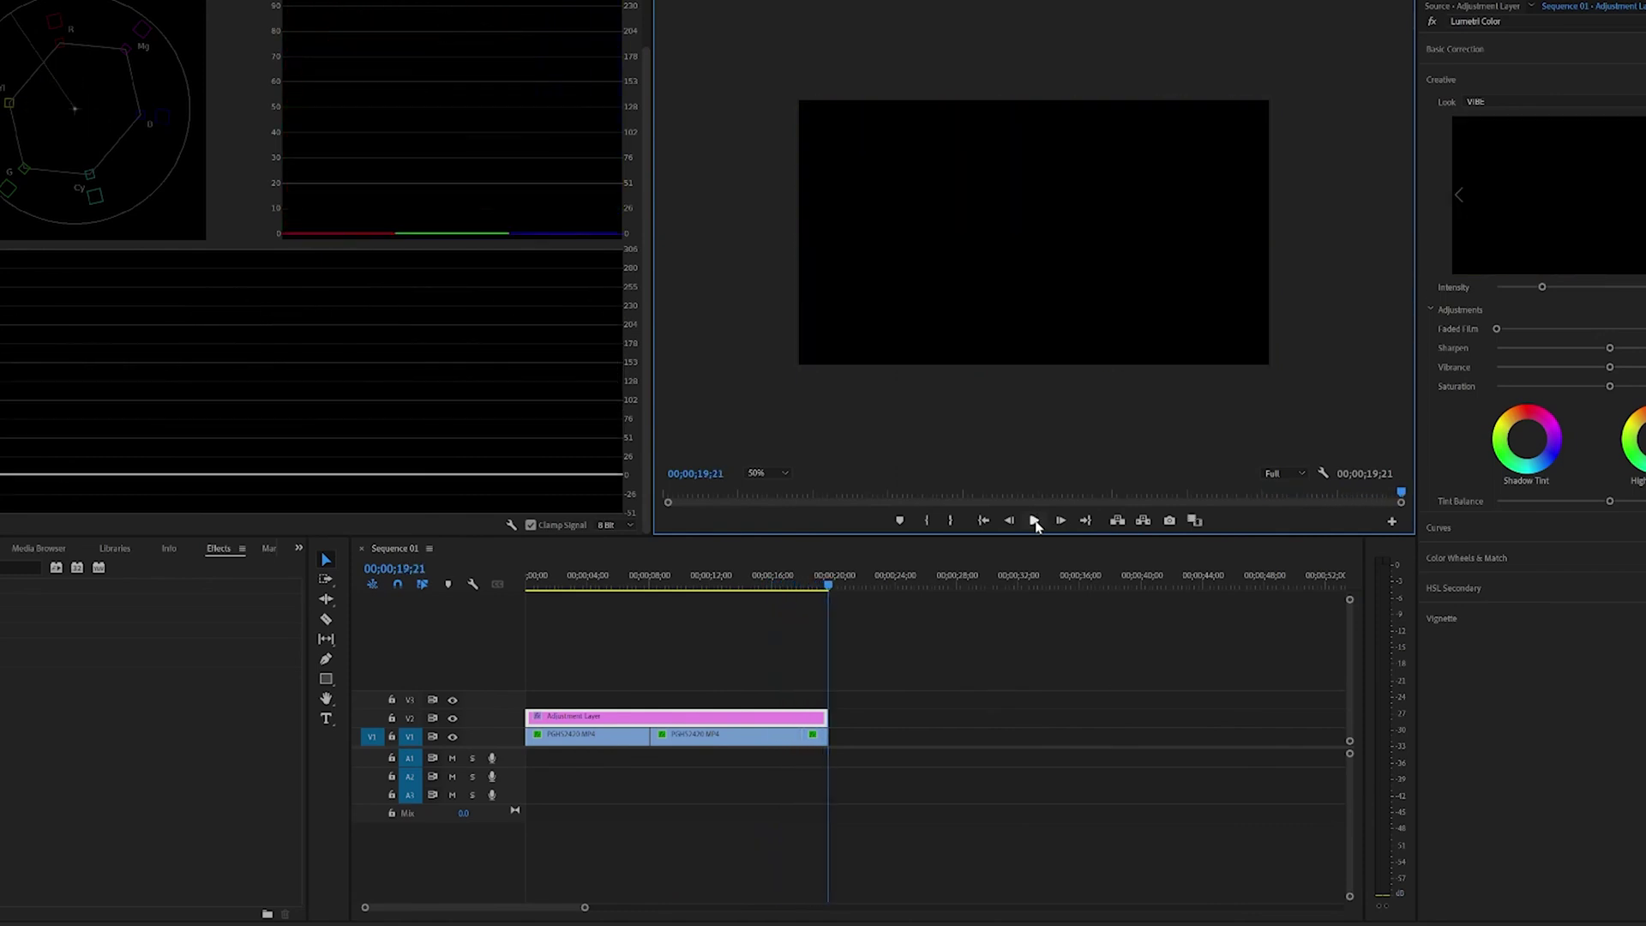
left_click(1035, 521)
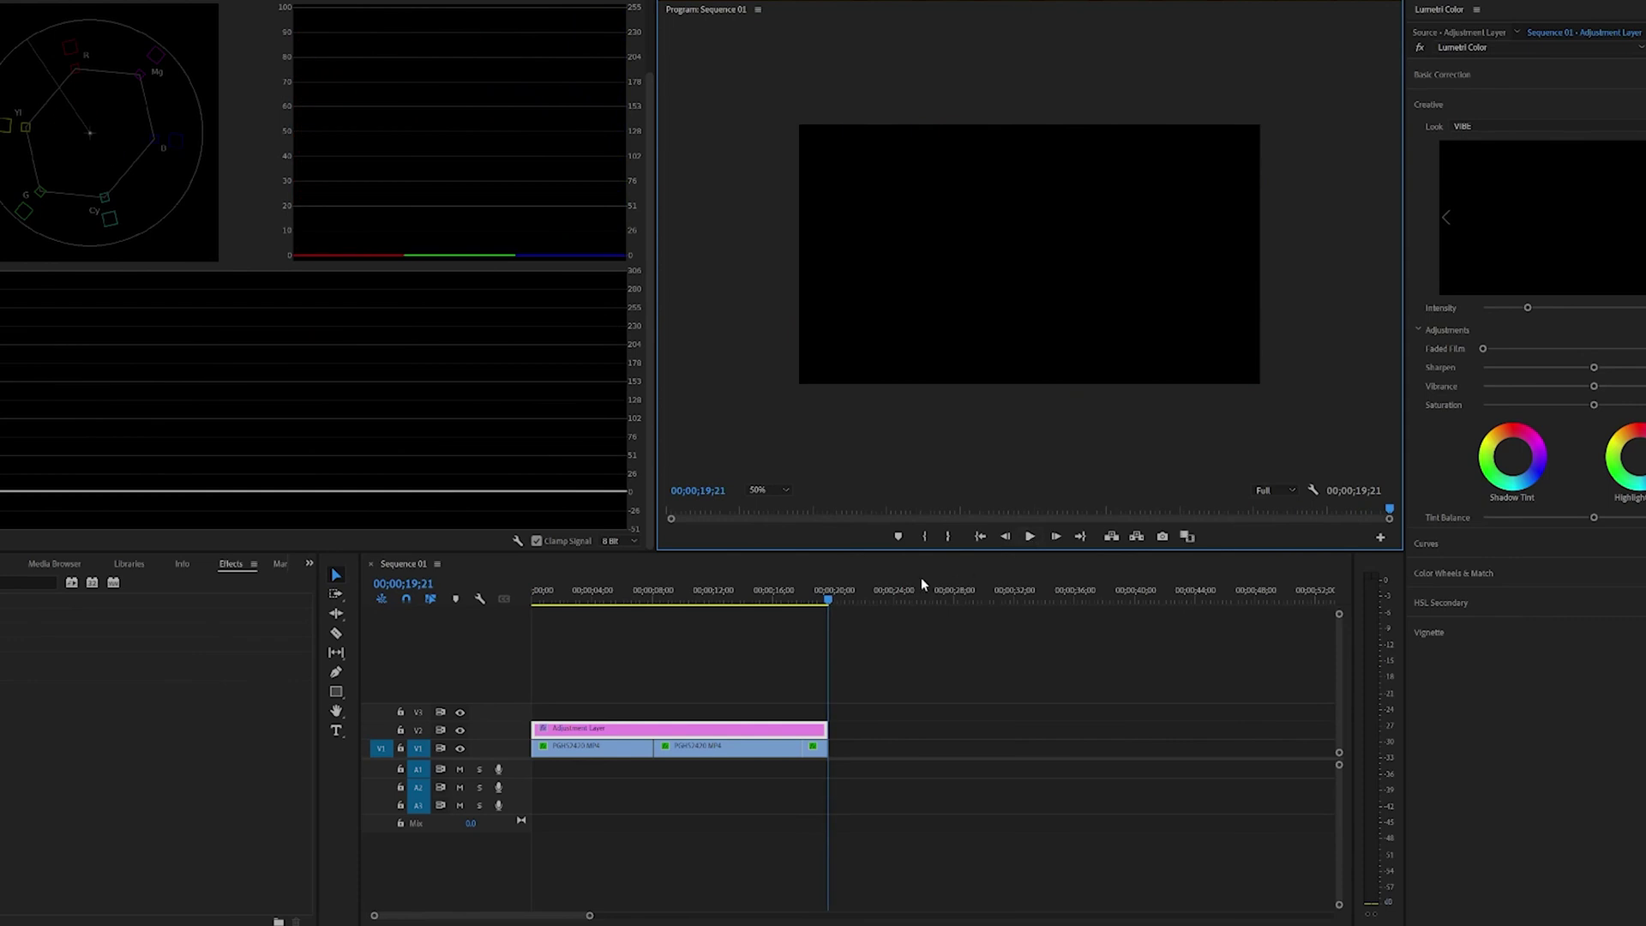
left_click(803, 597)
left_click_drag(803, 604, 825, 602)
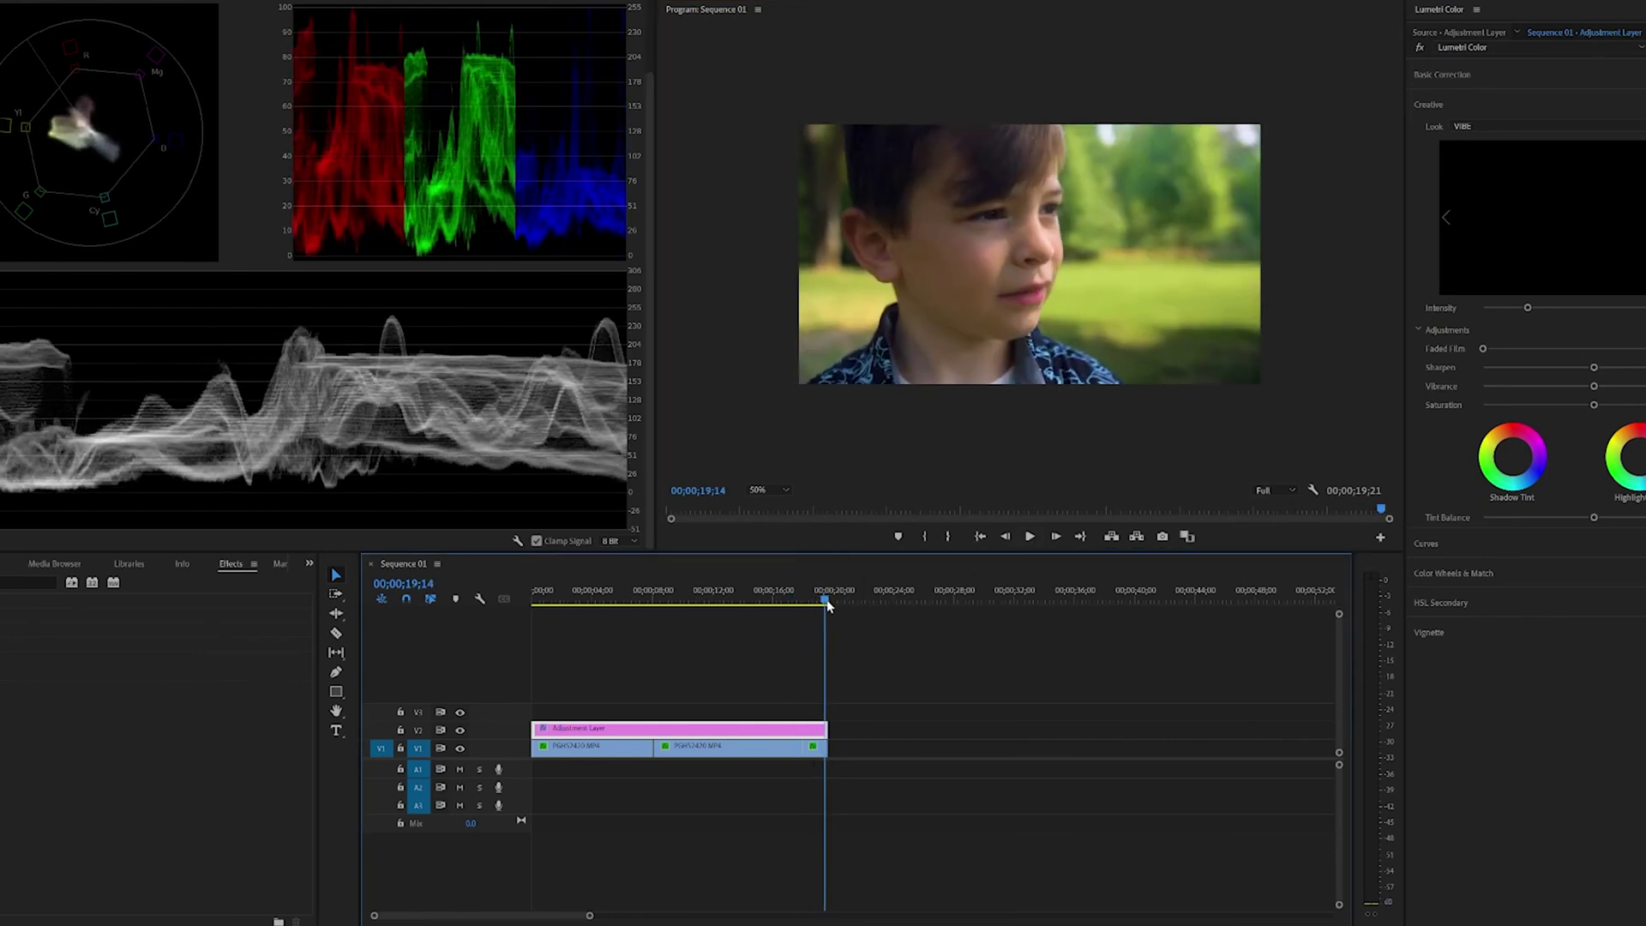